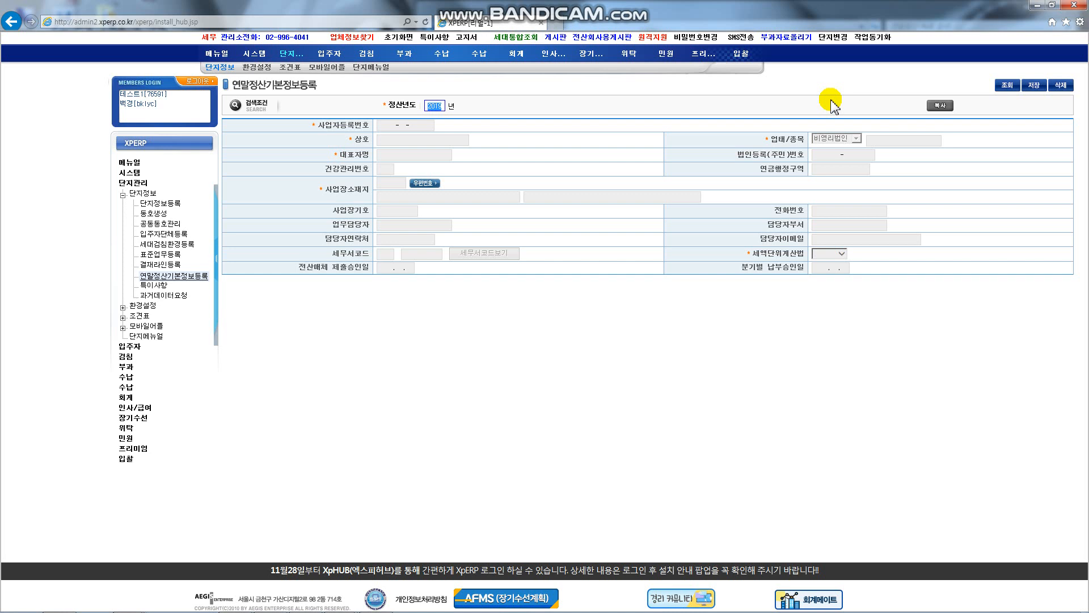
Step: Load the 2019 basic settlement information and check the tax office code table for 210 도봉
{"action": "left_click", "coordinate": [1006, 87]}
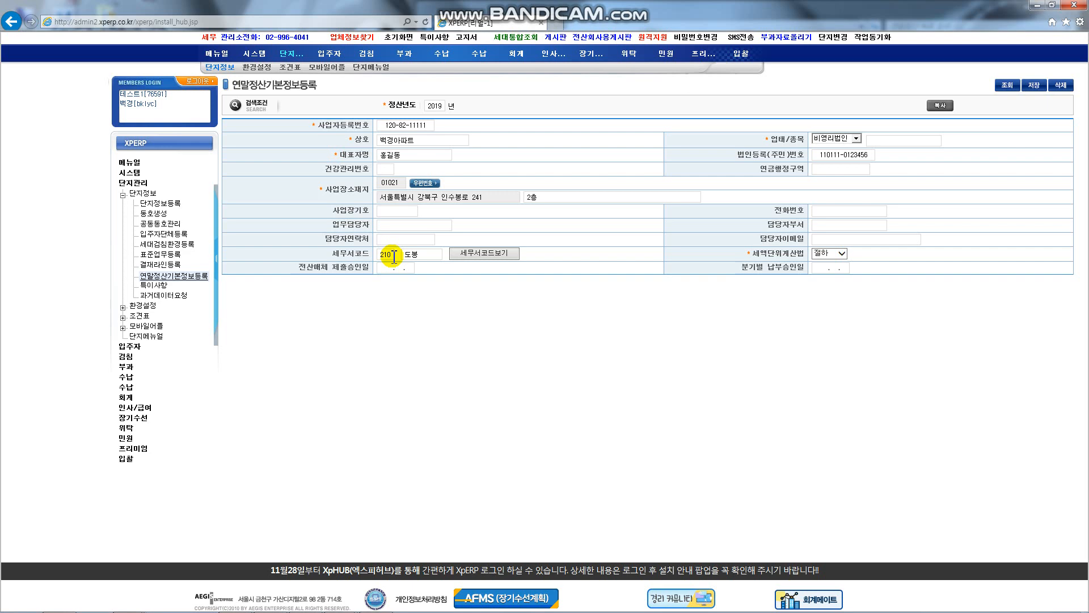
{"action": "left_click", "coordinate": [497, 258]}
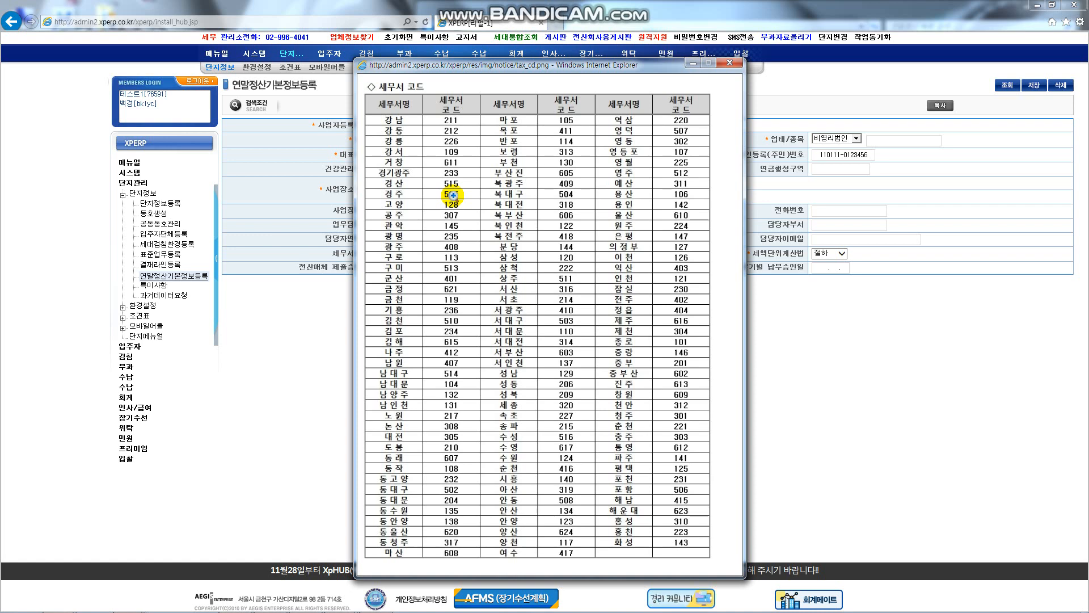
{"action": "left_click", "coordinate": [730, 63]}
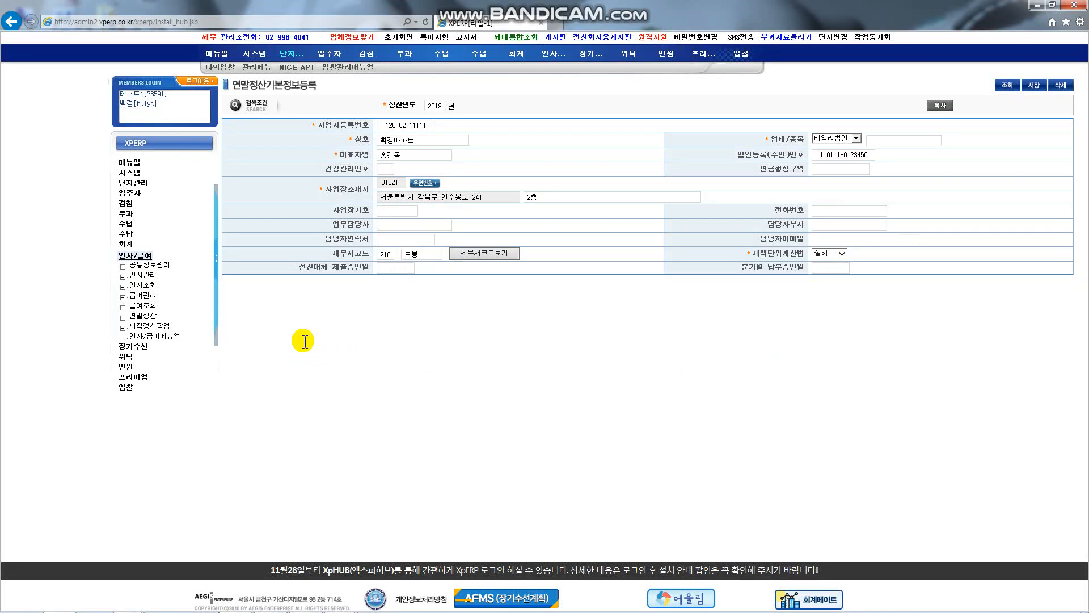
Step: Run the 급여현황출력 report by period (기간별) for 2019.01–2019.12
{"action": "left_click", "coordinate": [125, 256]}
{"action": "left_click", "coordinate": [154, 327]}
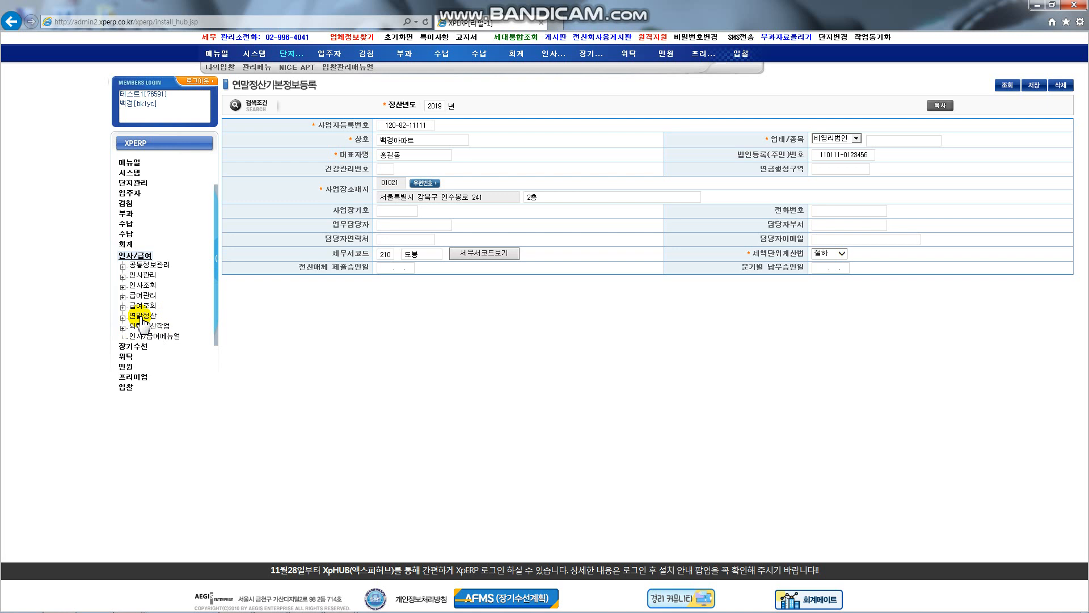
{"action": "left_click", "coordinate": [139, 305]}
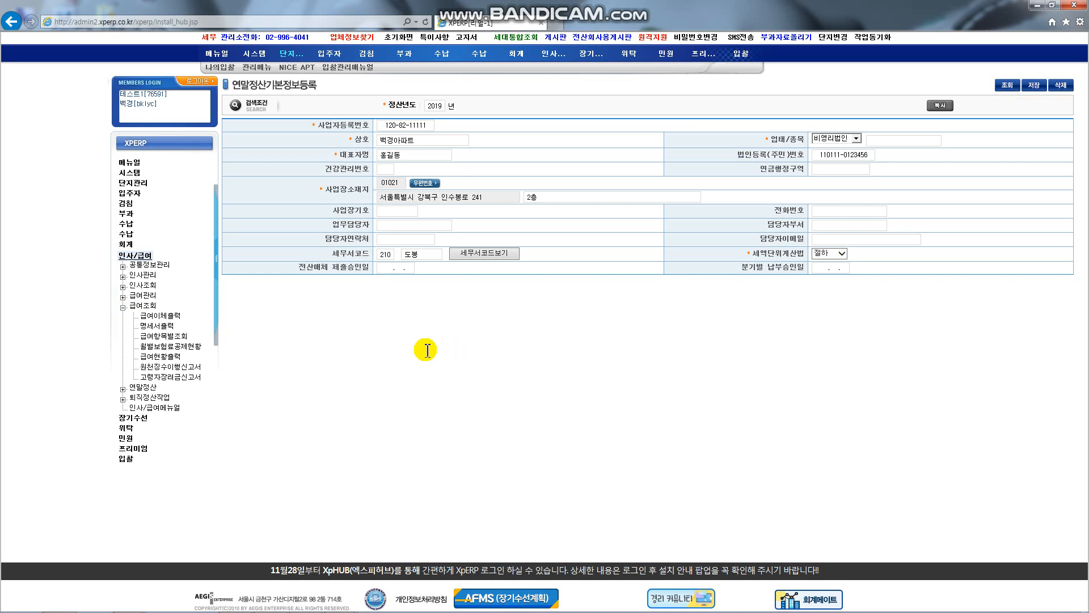
{"action": "left_click", "coordinate": [170, 356]}
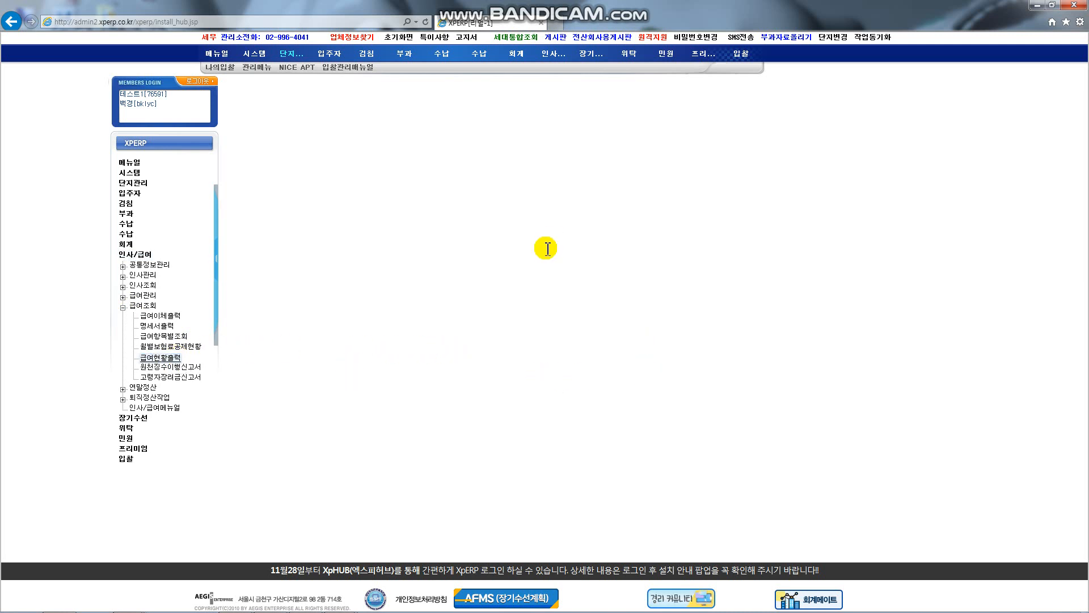
{"action": "left_click", "coordinate": [361, 105]}
{"action": "left_click", "coordinate": [360, 115]}
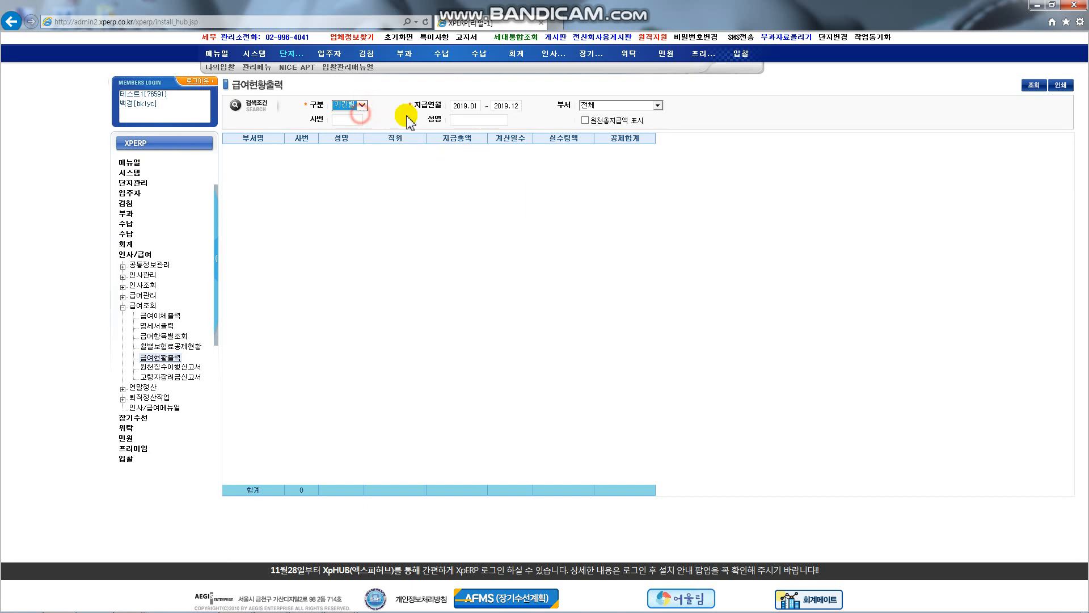
{"action": "left_click", "coordinate": [1033, 85]}
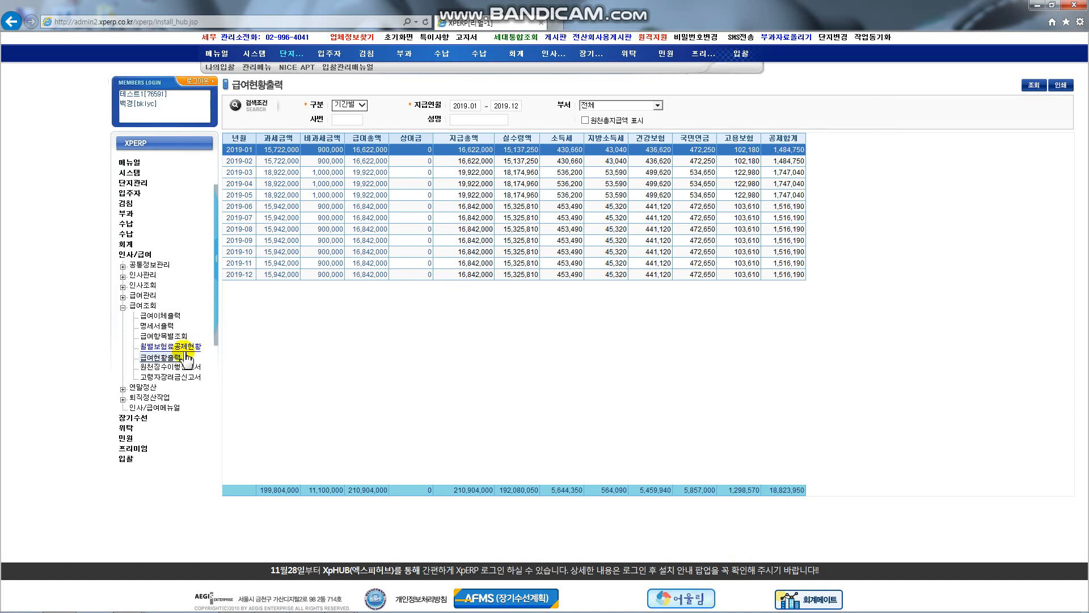
Step: Go to 연말정산 > 전직장내역등록 for the 2019 year
{"action": "left_click", "coordinate": [123, 388]}
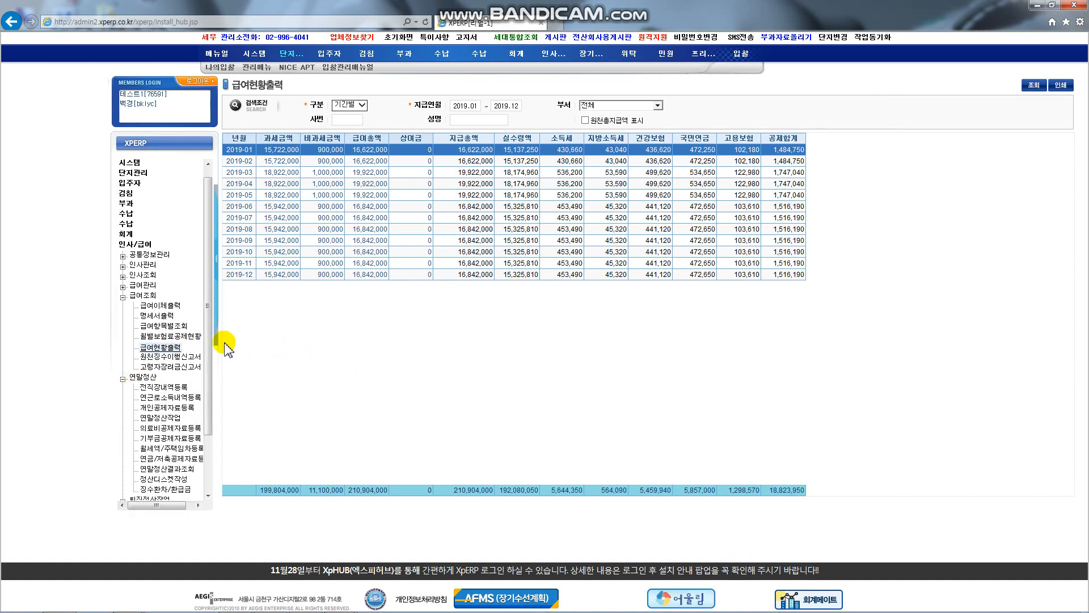
{"action": "scroll", "coordinate": [212, 353], "scroll_direction": "down", "scroll_amount": 3}
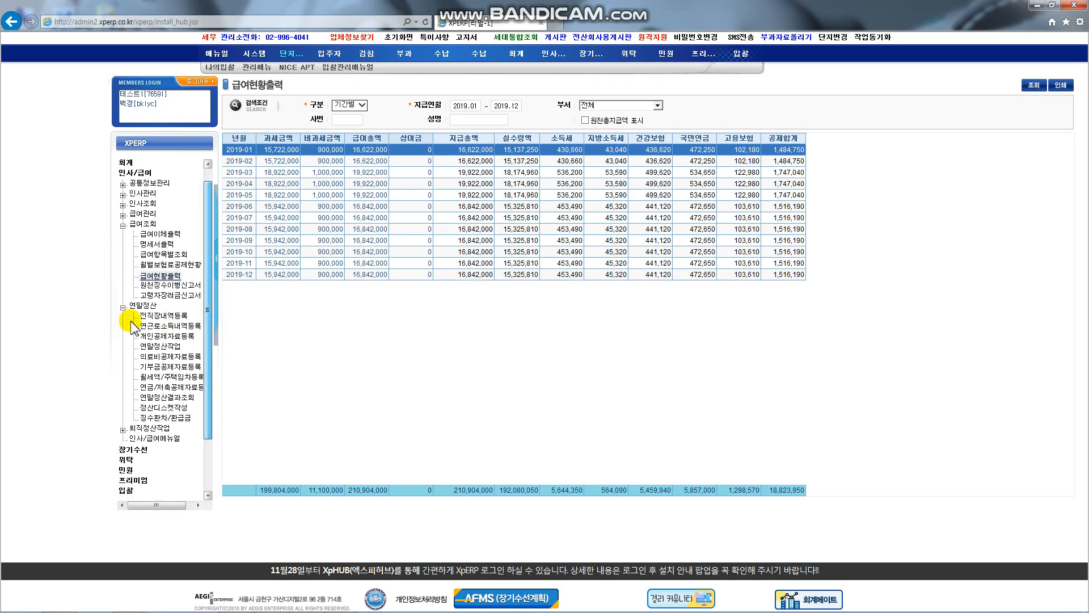
{"action": "left_click", "coordinate": [149, 316]}
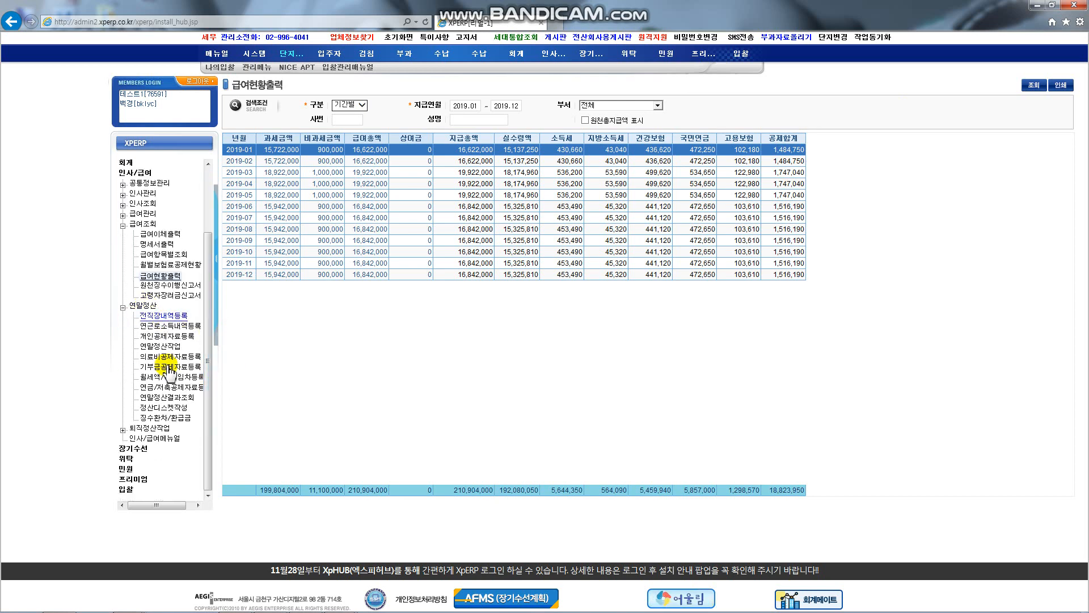
{"action": "left_click", "coordinate": [166, 419]}
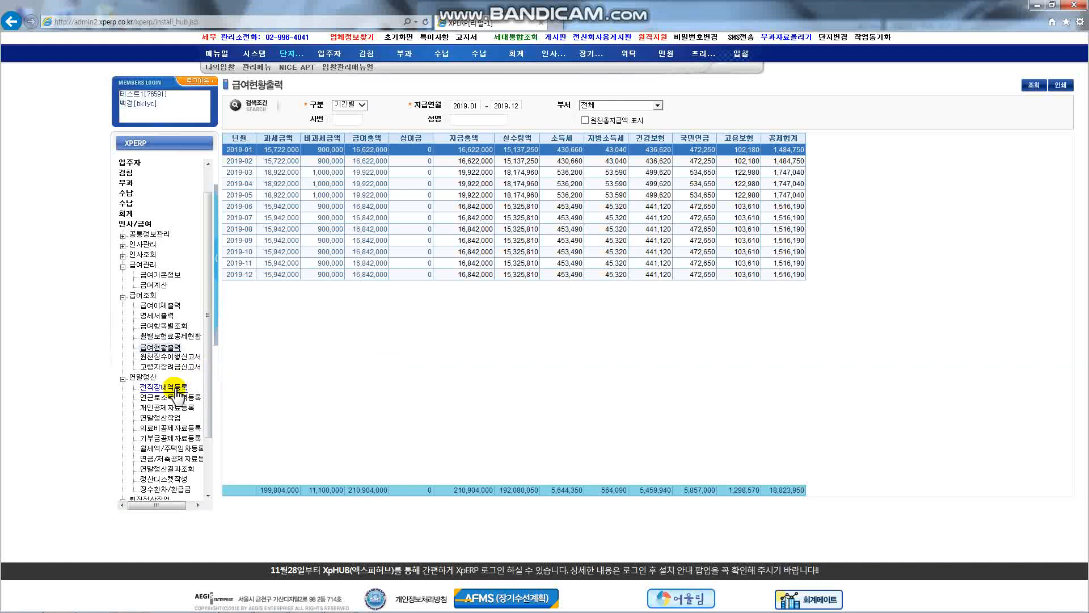
{"action": "left_click", "coordinate": [175, 388]}
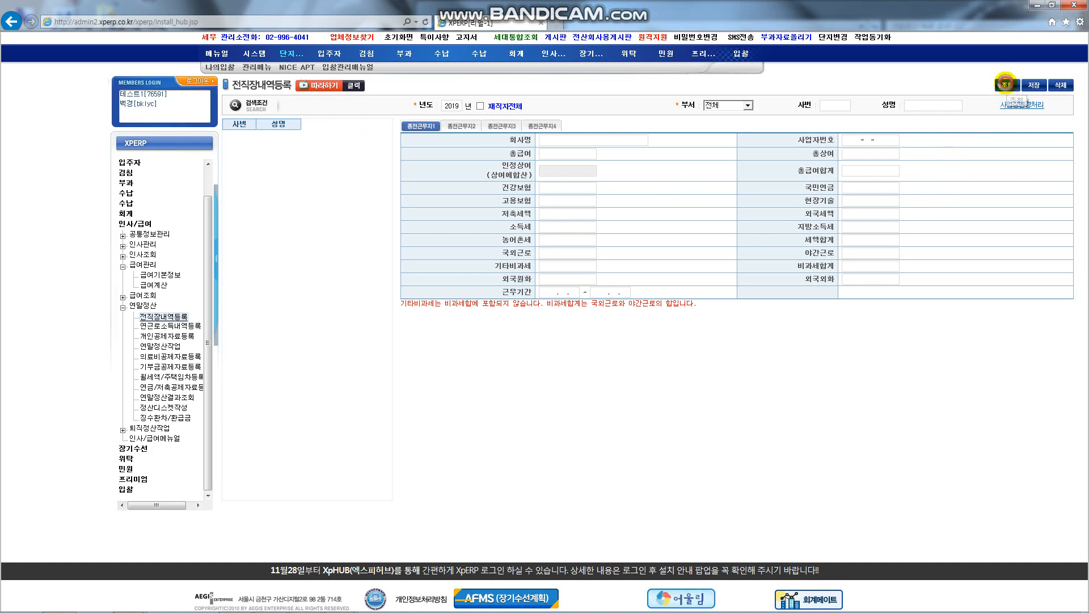
Step: Search 2019 previous-employer records and check the company, registration number, insurance and period fields
{"action": "left_click", "coordinate": [1007, 85]}
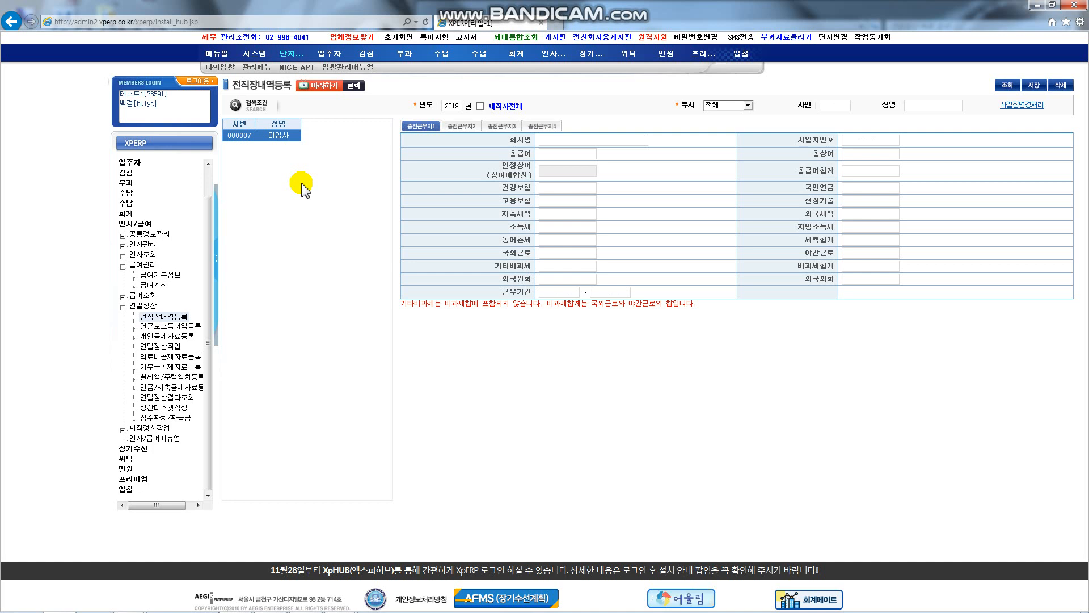
{"action": "left_click", "coordinate": [587, 139]}
{"action": "left_click", "coordinate": [876, 140]}
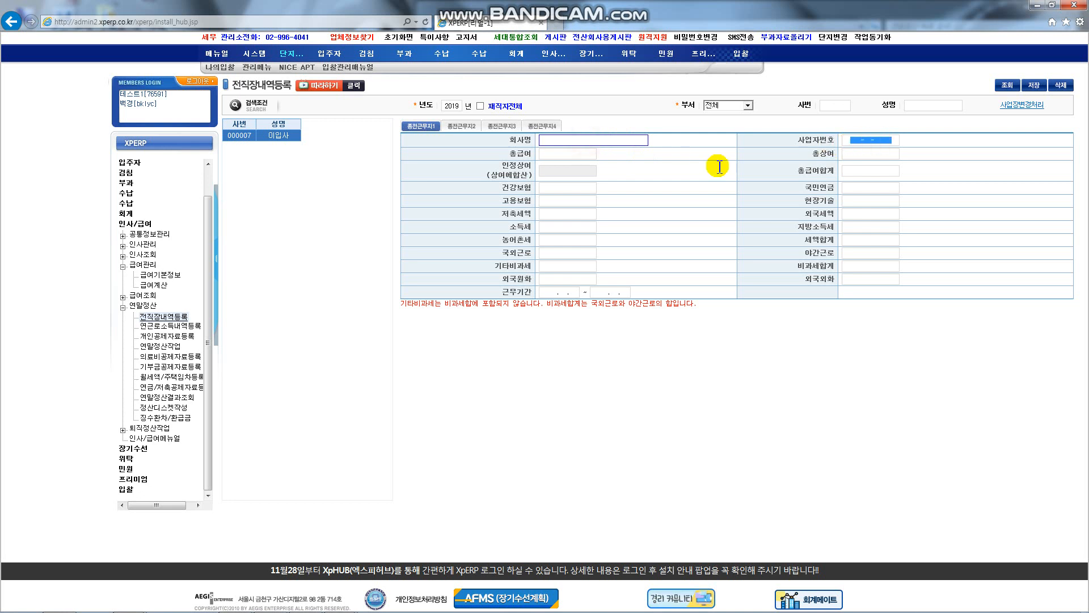
{"action": "left_click", "coordinate": [573, 199]}
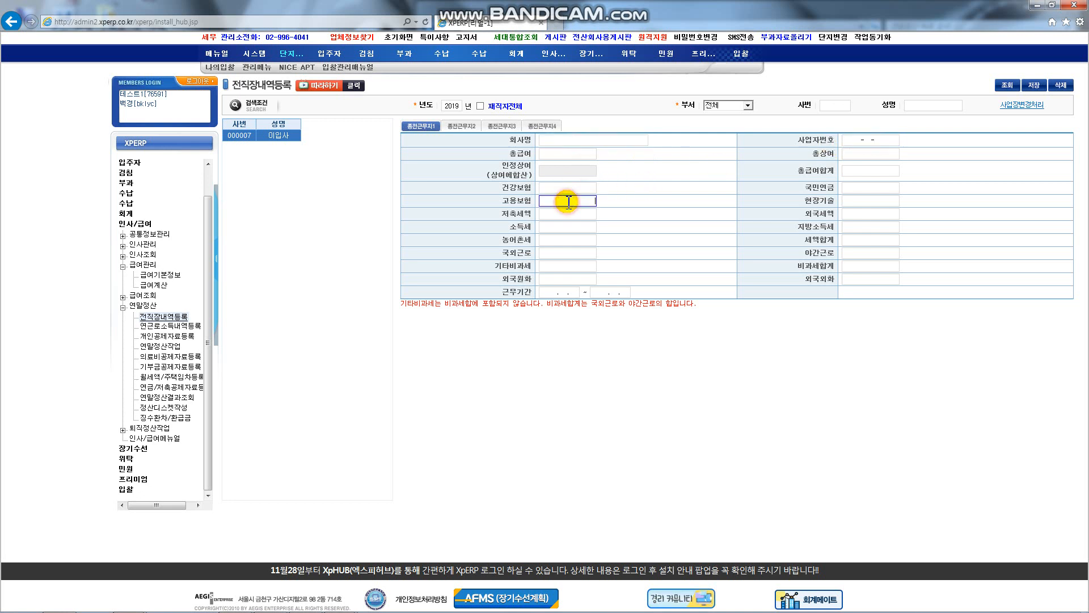
{"action": "left_click", "coordinate": [560, 292]}
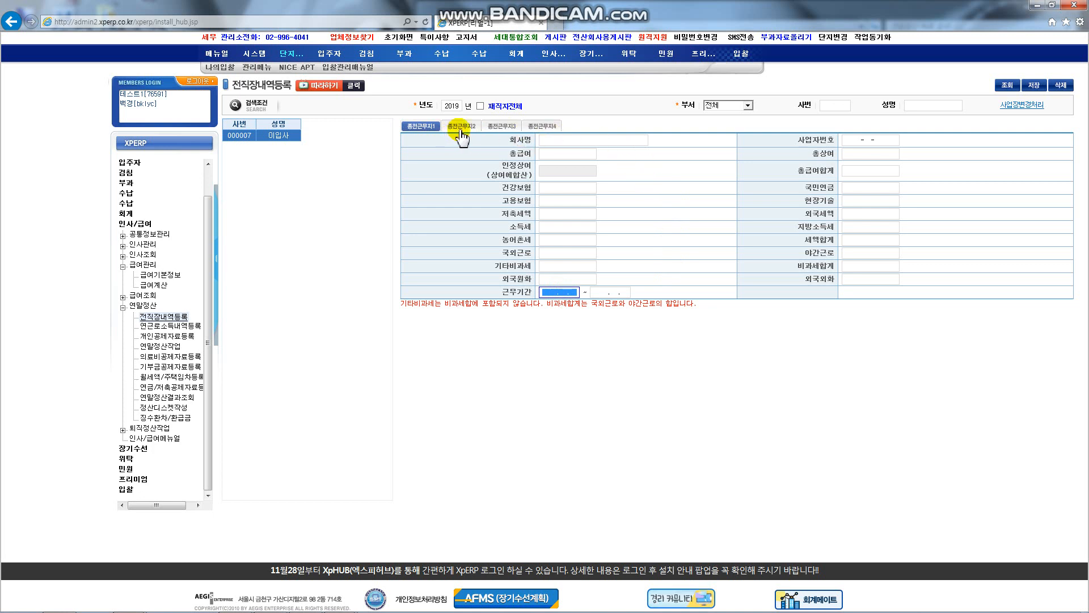
Step: Review previous workplace tabs 2–4 and the empty 소득세 and 지방소득세 fields
{"action": "left_click", "coordinate": [545, 132]}
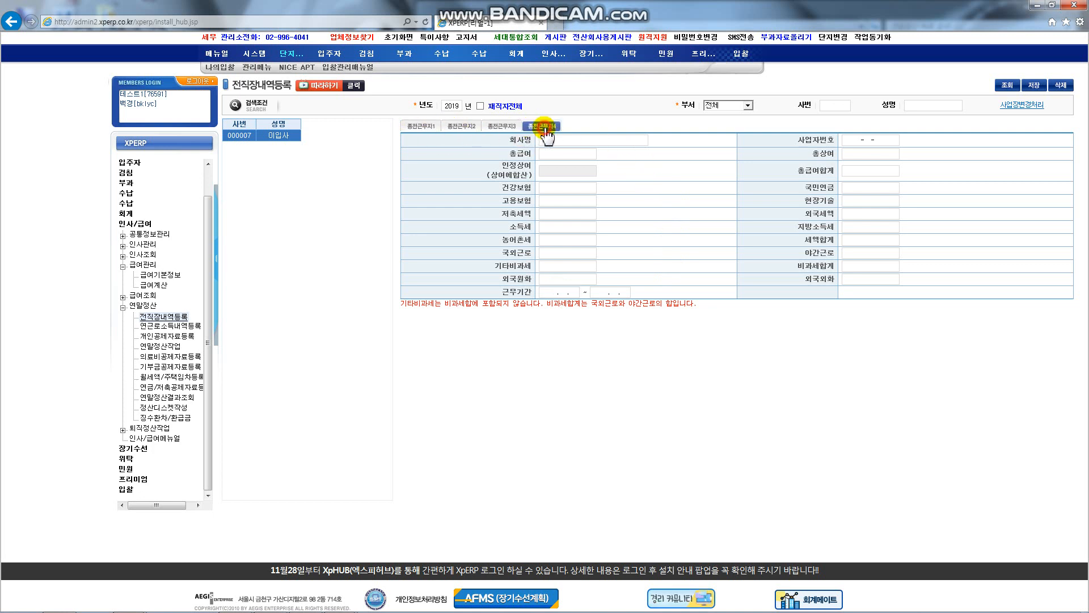
{"action": "left_click", "coordinate": [454, 127]}
{"action": "left_click", "coordinate": [500, 127]}
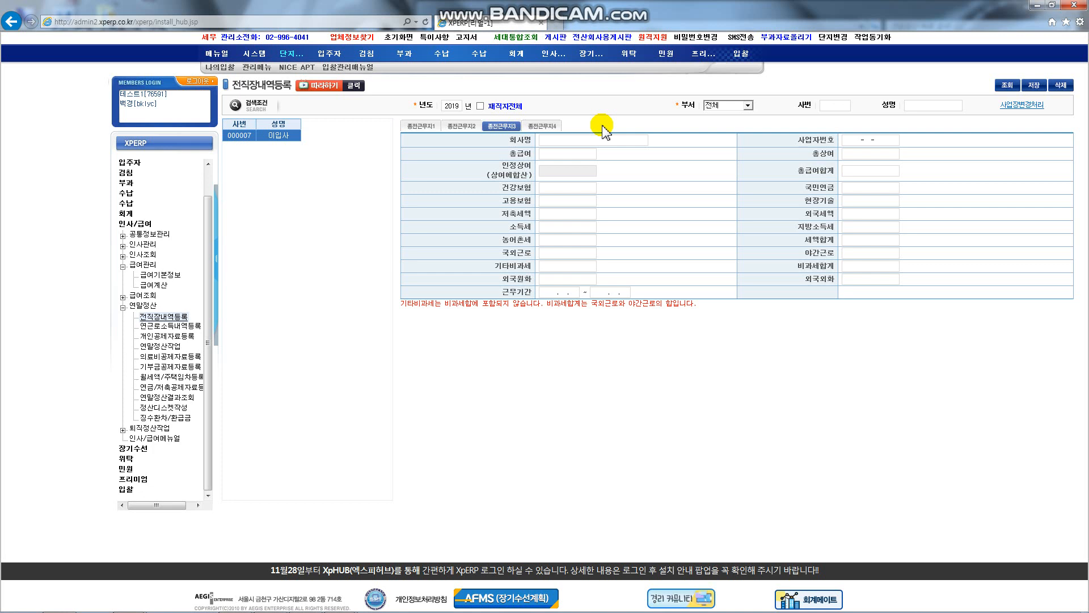
{"action": "left_click", "coordinate": [544, 126]}
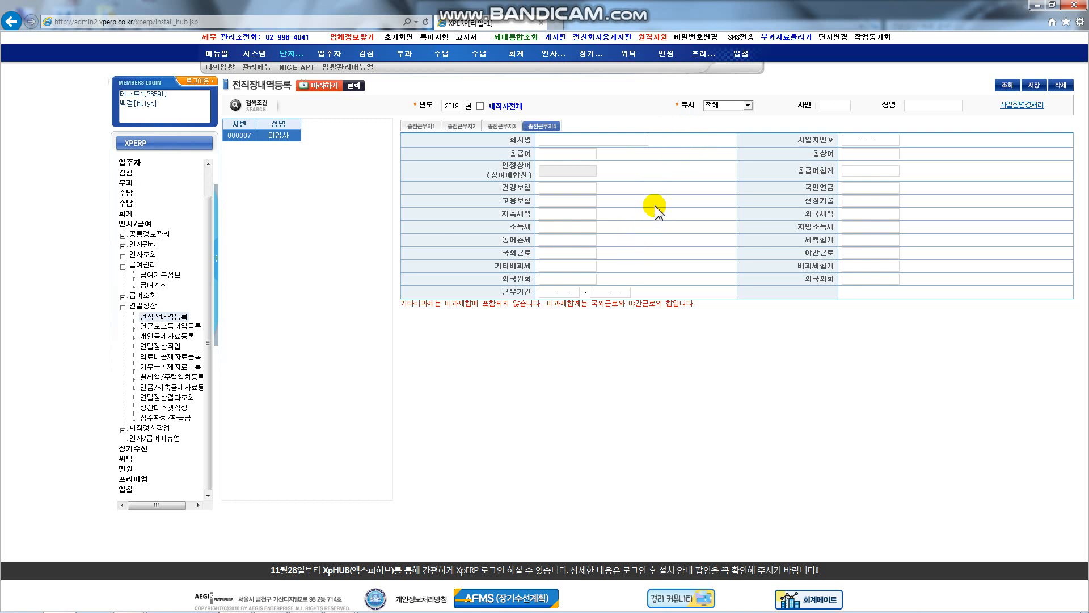
{"action": "left_click", "coordinate": [575, 227]}
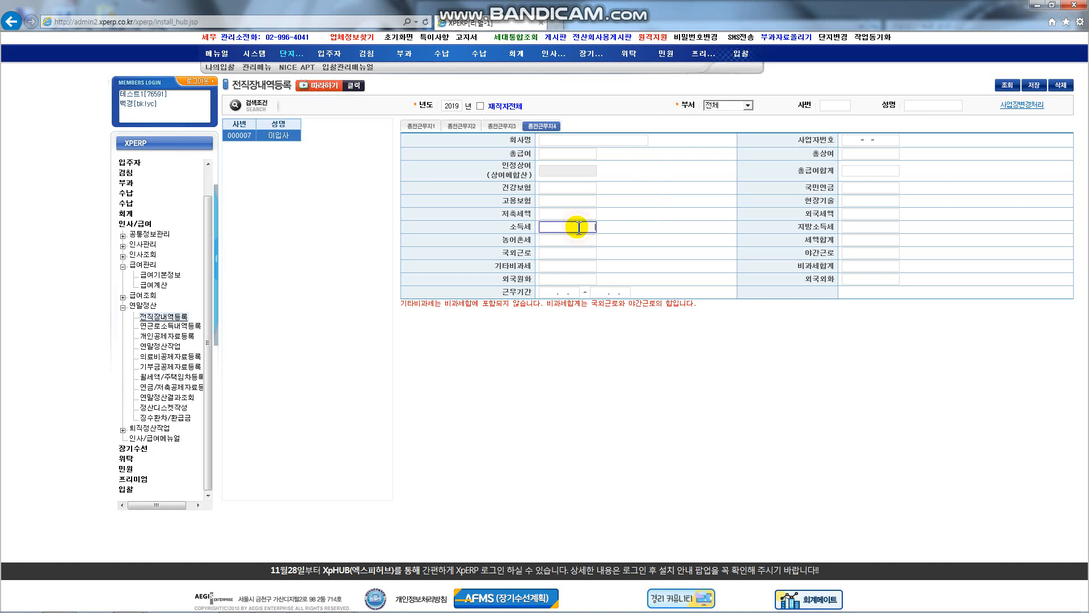
{"action": "left_click", "coordinate": [868, 227]}
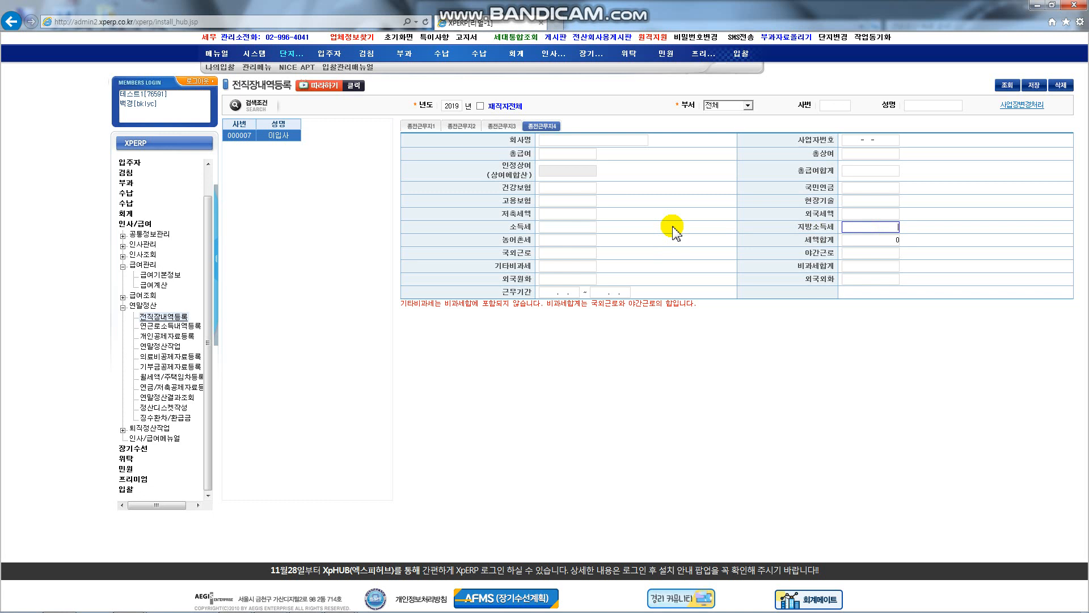
{"action": "left_click", "coordinate": [556, 227]}
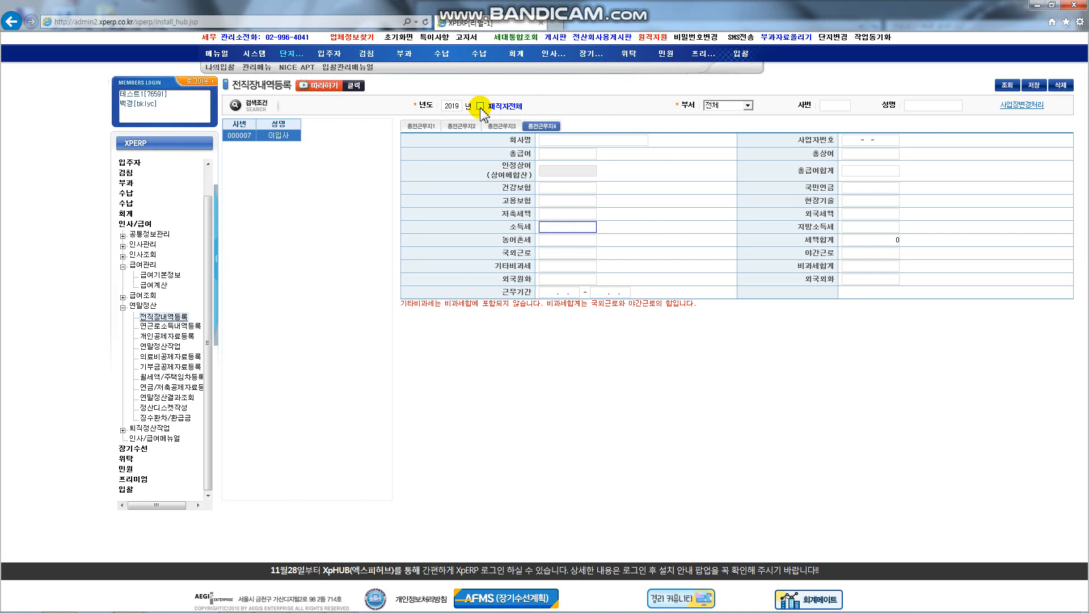
Step: List all current employees, review their previous-workplace records, and bring up 사업장변경처리
{"action": "left_click", "coordinate": [481, 107]}
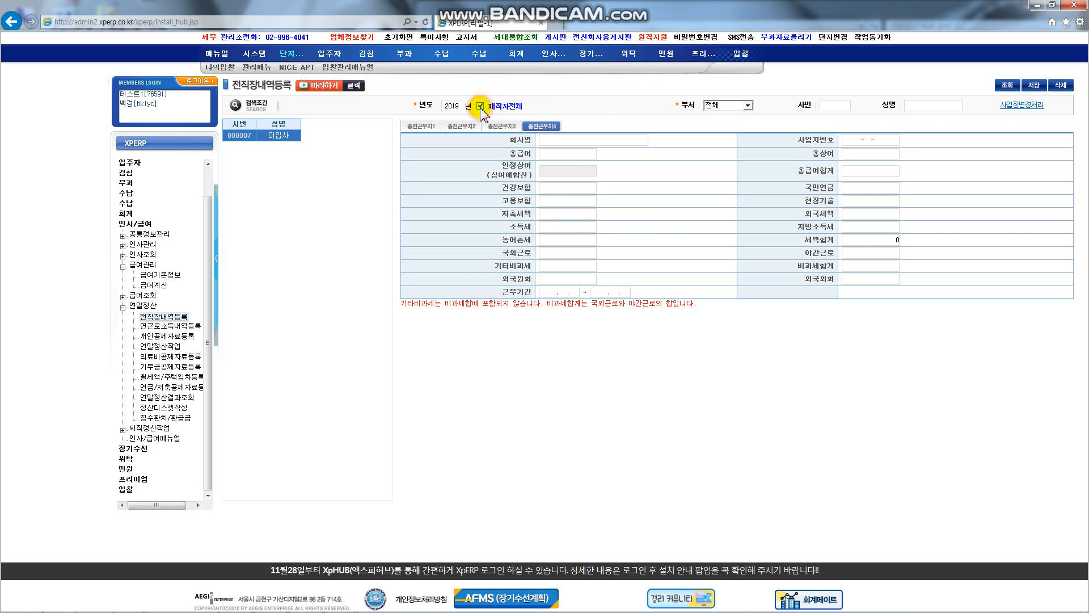
{"action": "left_click", "coordinate": [1007, 86]}
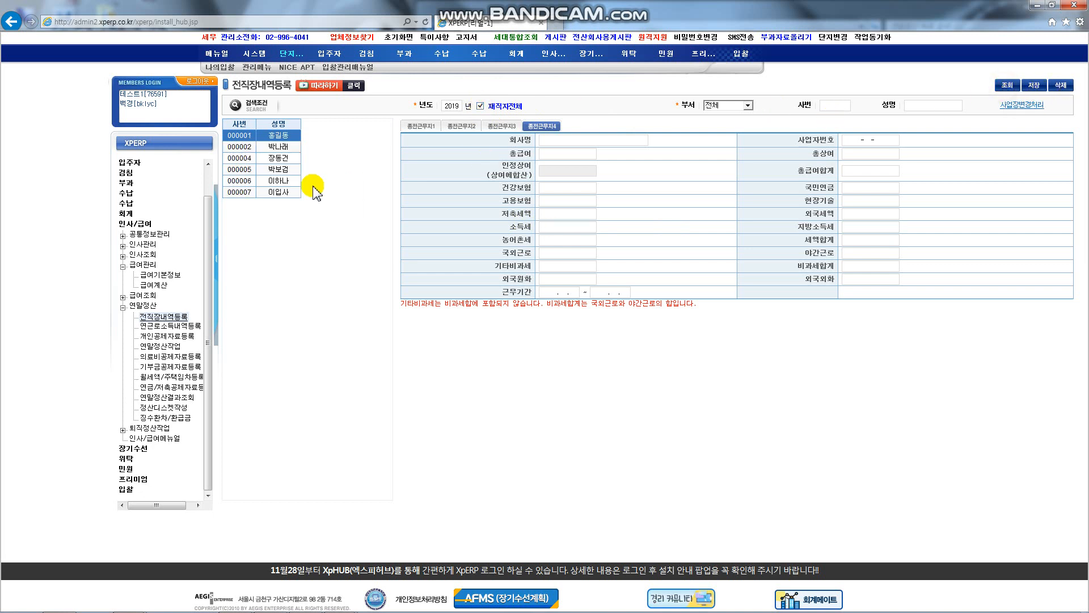
{"action": "left_click", "coordinate": [282, 182]}
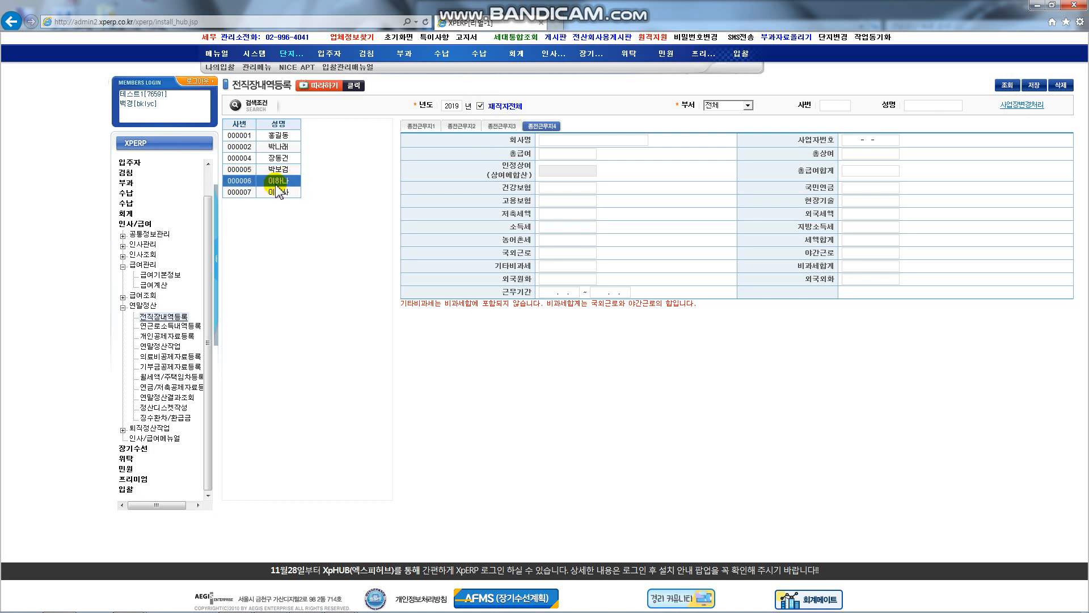
{"action": "left_click", "coordinate": [421, 127]}
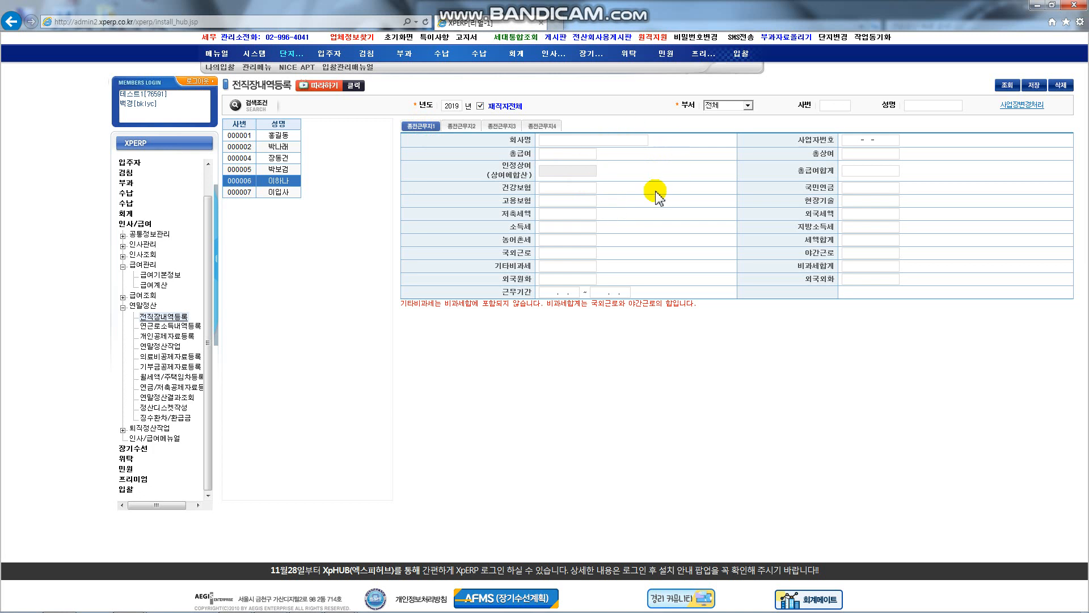
{"action": "left_click", "coordinate": [936, 150]}
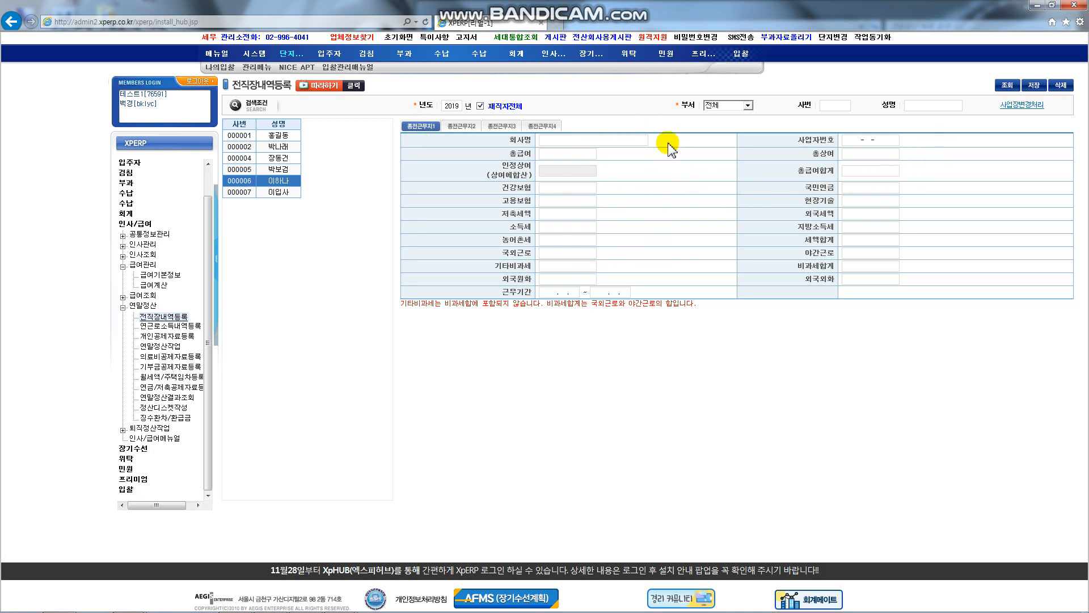
{"action": "left_click", "coordinate": [274, 169]}
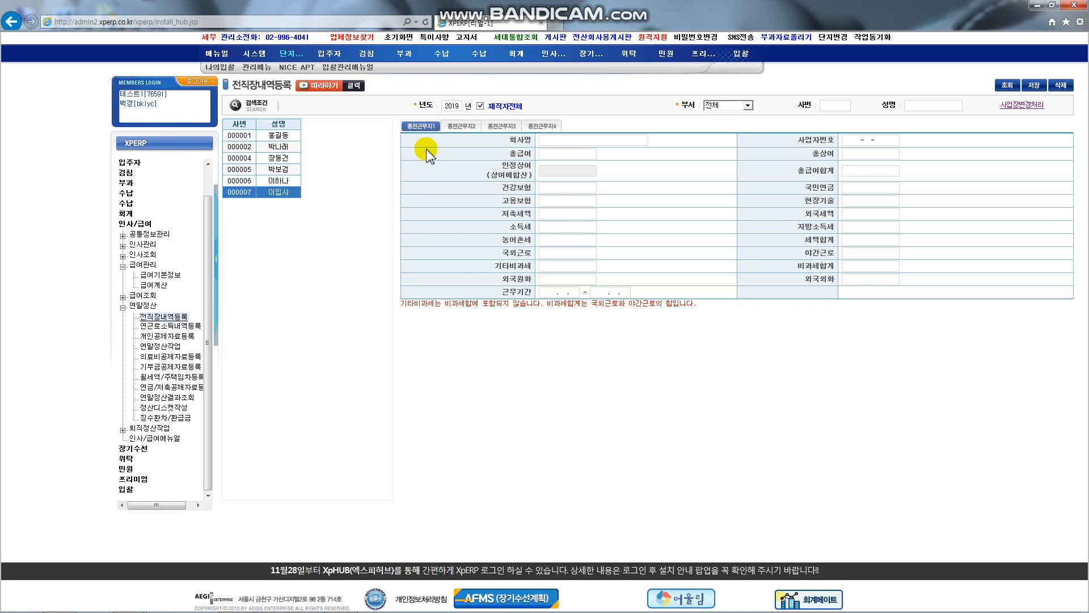
{"action": "left_click", "coordinate": [1028, 106]}
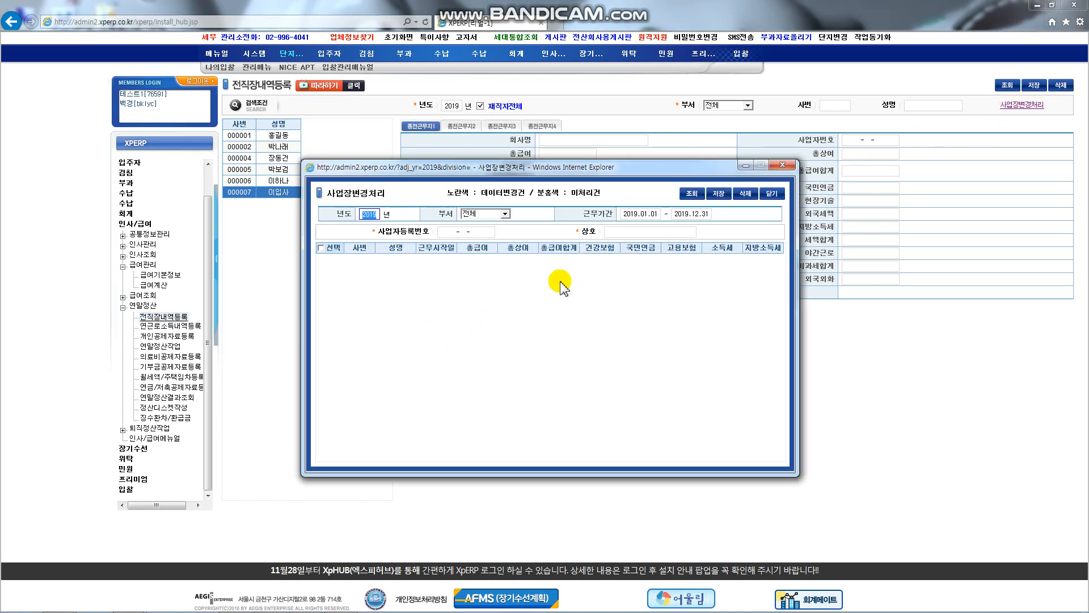
Step: Change the work period end date to 2019.06.30 and reload the employee salary rows
{"action": "left_click", "coordinate": [688, 213]}
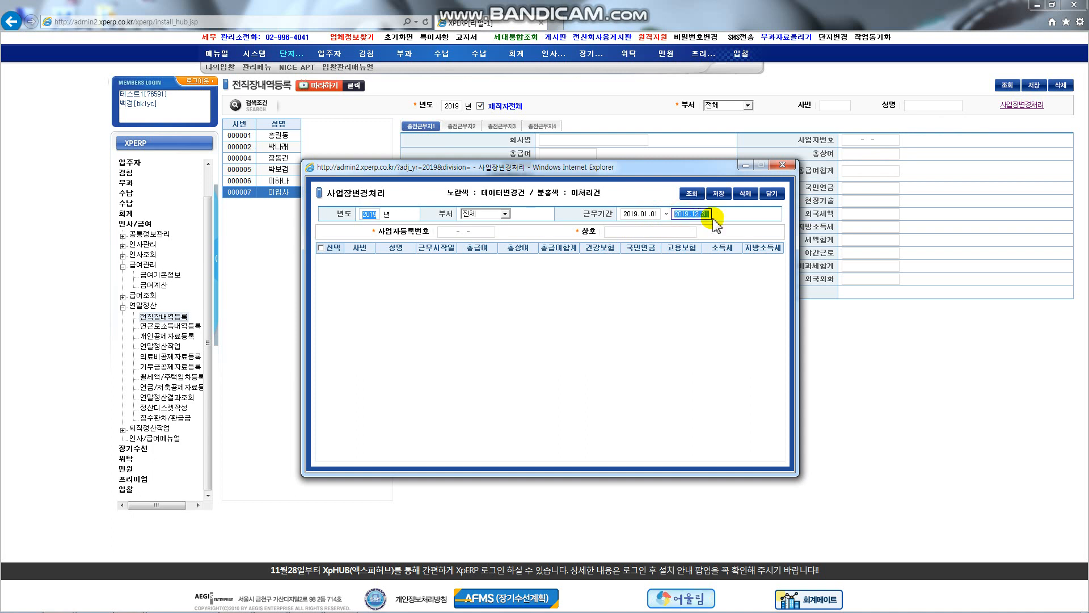
{"action": "key", "text": "BackSpace"}
{"action": "type", "text": "2019.06"}
{"action": "left_click", "coordinate": [692, 193]}
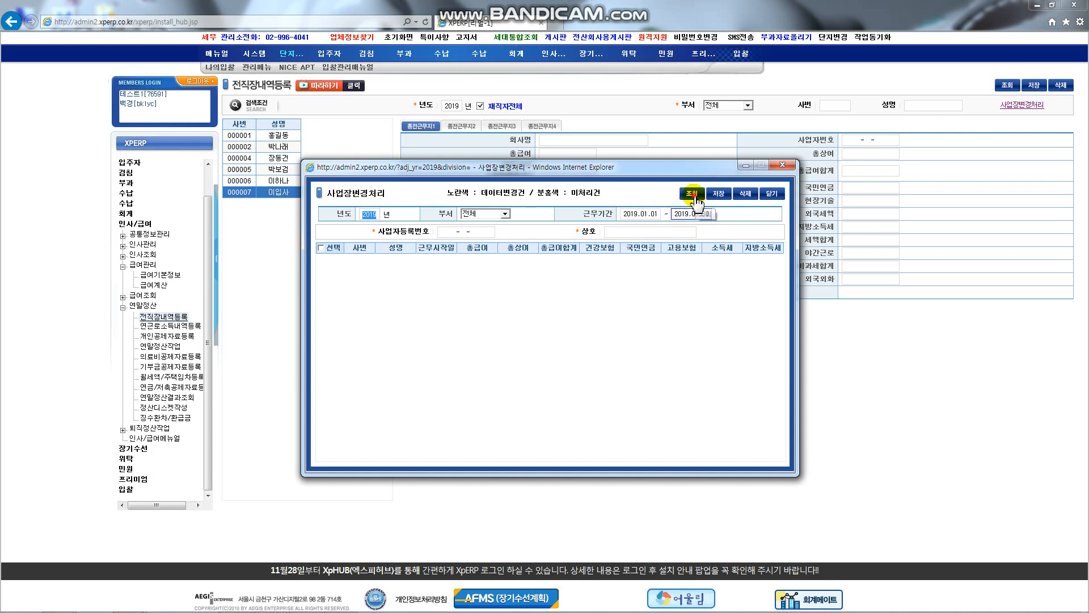
Step: Enter registration number 201-82-1111 and trade name 변경전 상호, tick the last two employees, and save
{"action": "left_click", "coordinate": [468, 233]}
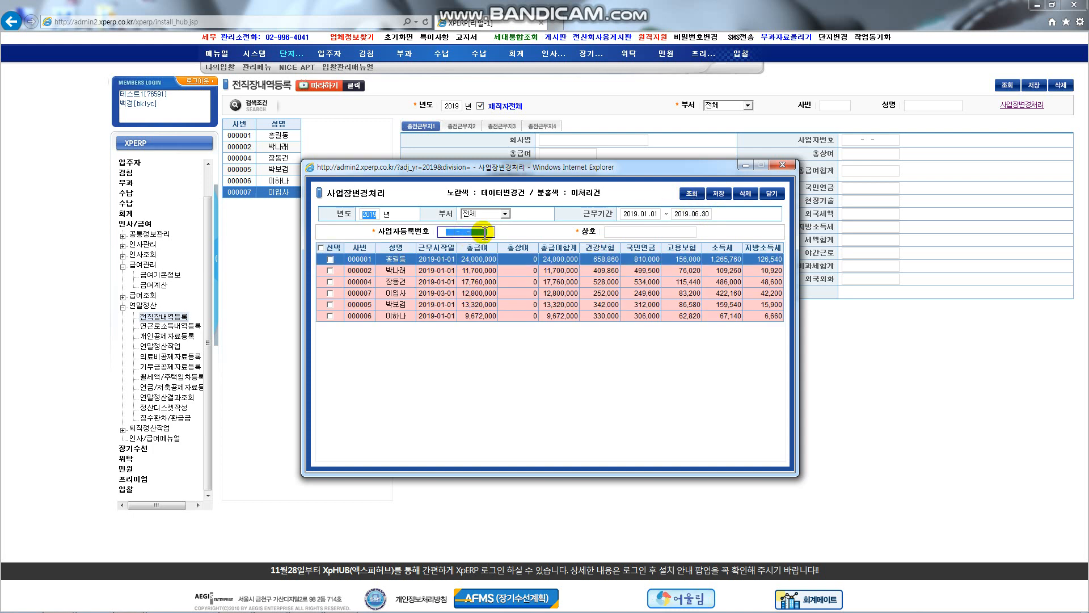
{"action": "key", "text": "Tab"}
{"action": "type", "text": "변"}
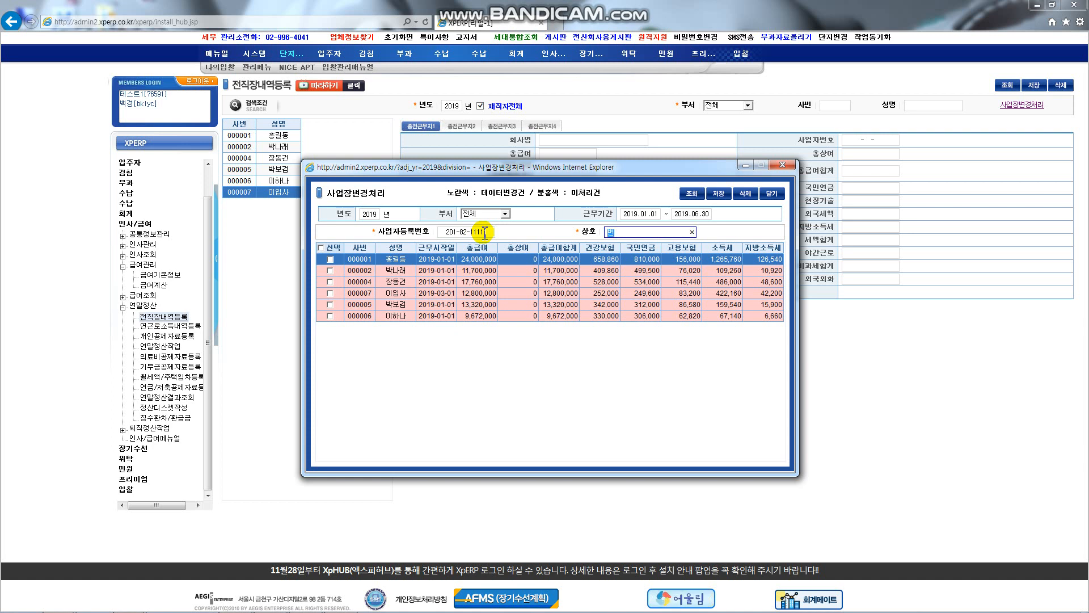
{"action": "type", "text": "경전 사ㅇ"}
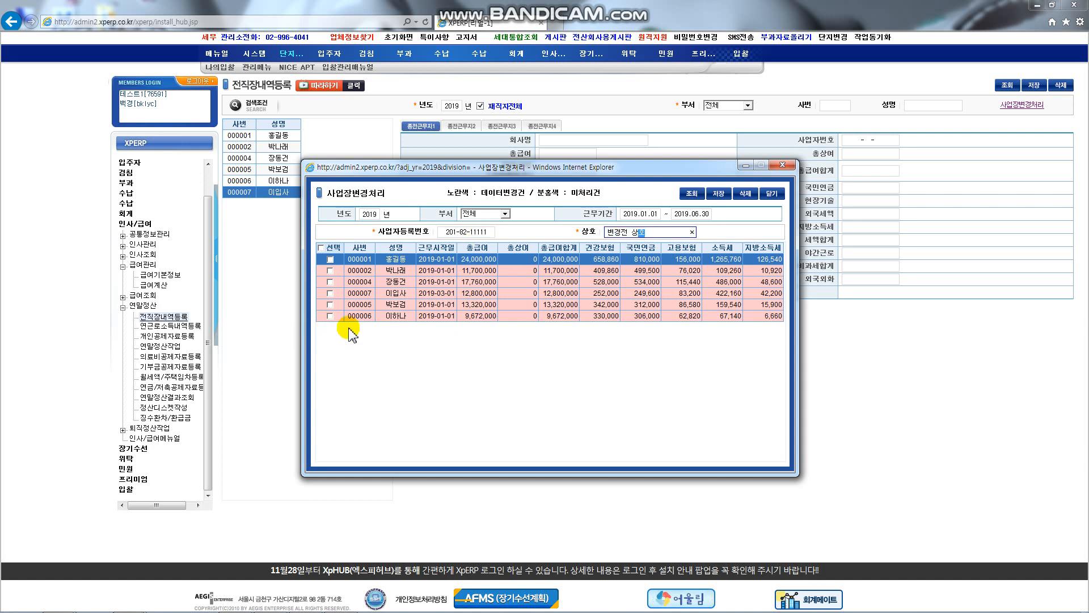
{"action": "left_click", "coordinate": [329, 304]}
{"action": "left_click", "coordinate": [329, 315]}
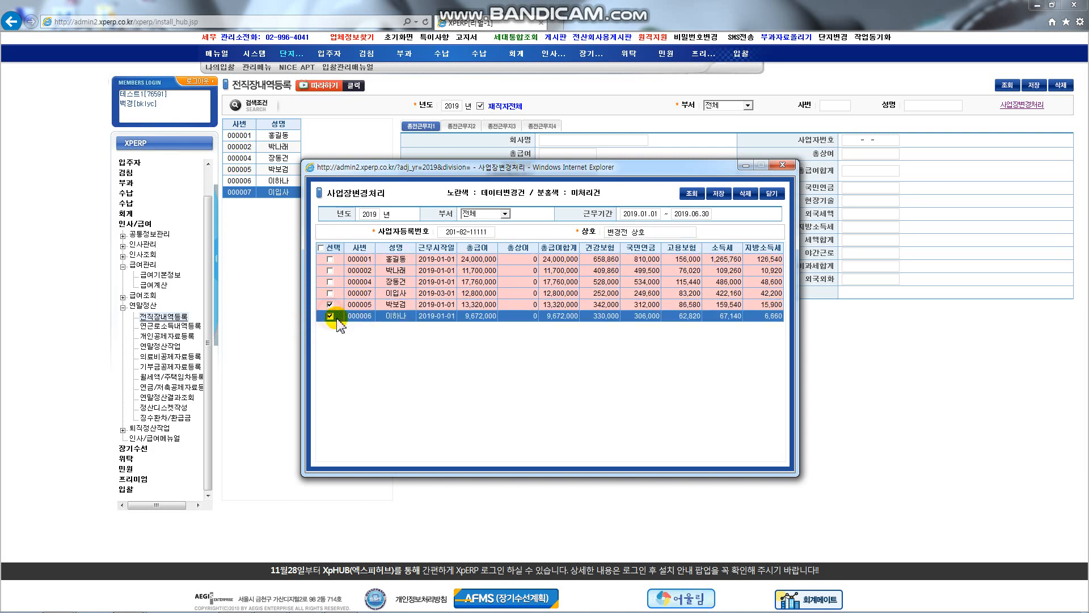
{"action": "left_click", "coordinate": [722, 196]}
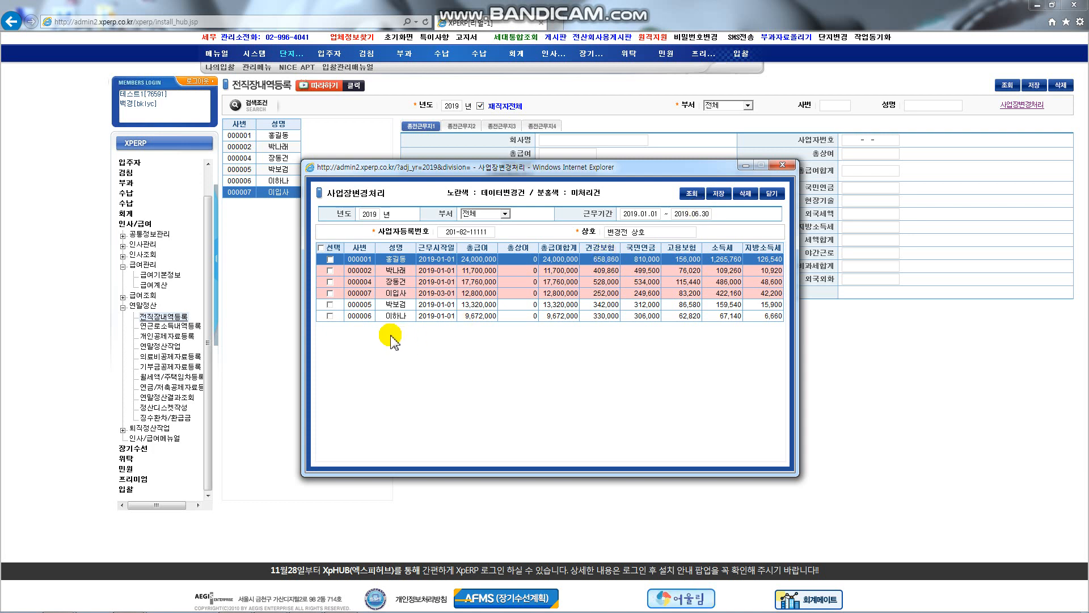
{"action": "left_click", "coordinate": [423, 315]}
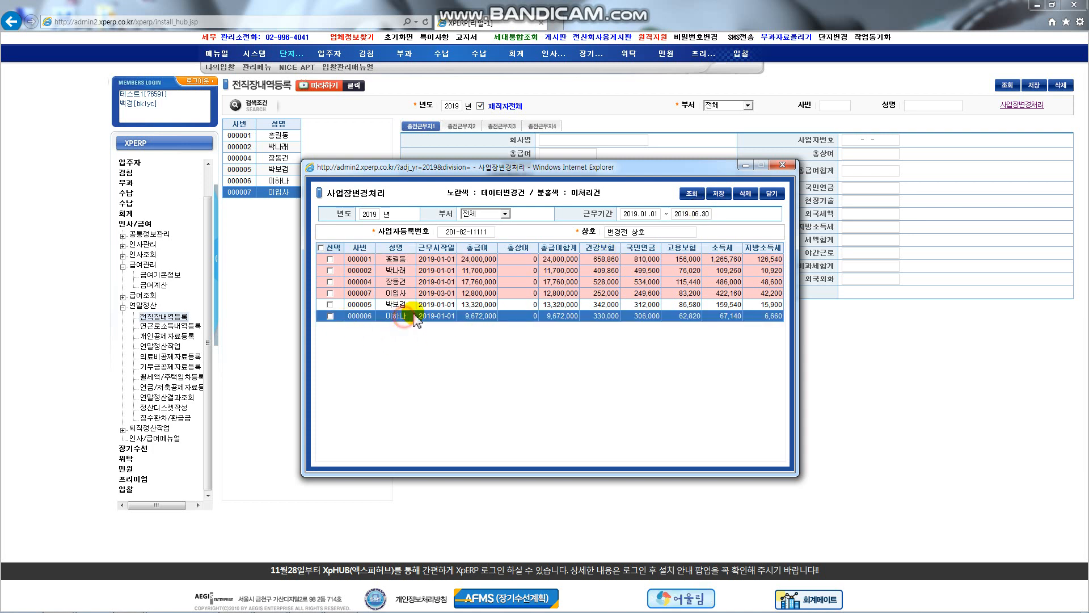
{"action": "left_click", "coordinate": [425, 306]}
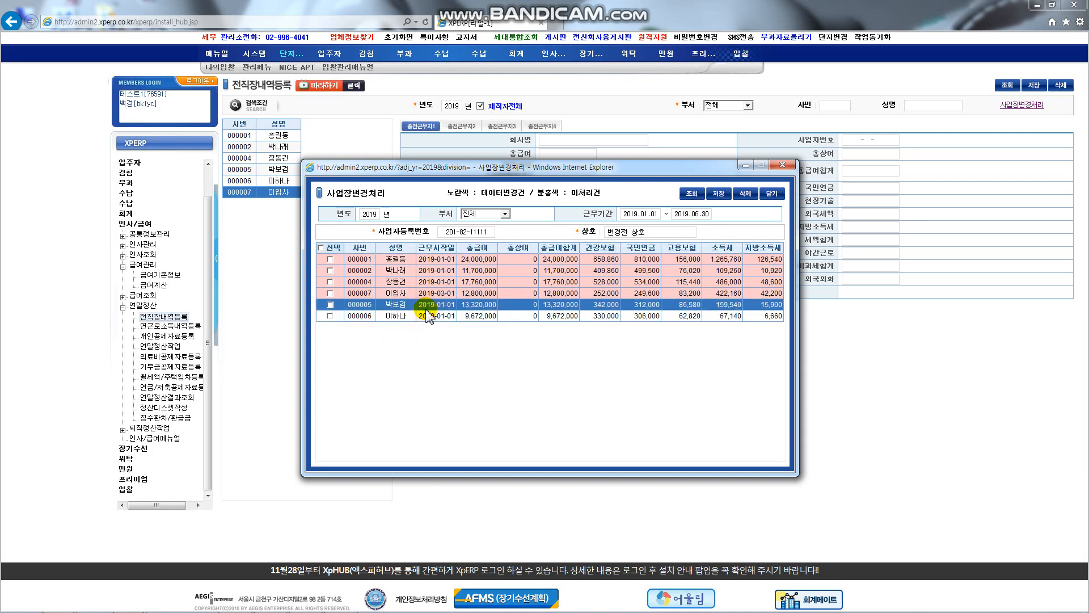
{"action": "left_click", "coordinate": [427, 271]}
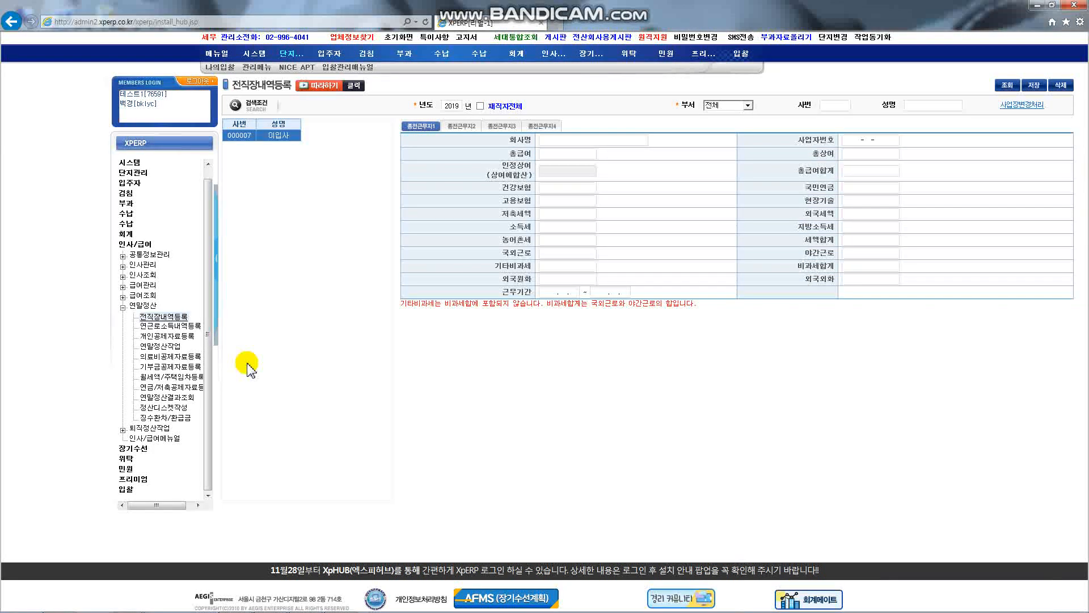
Step: Load the 2019 employee list in 연근로소득내역등록, view an employee, and bring up 연급여수신
{"action": "left_click", "coordinate": [178, 328]}
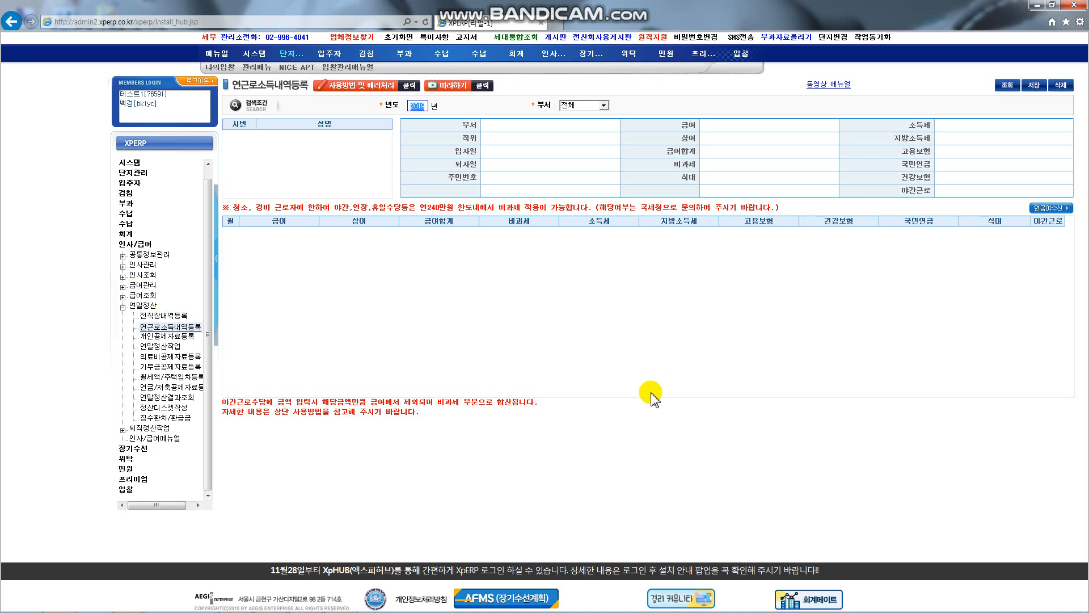
{"action": "left_click", "coordinate": [802, 315]}
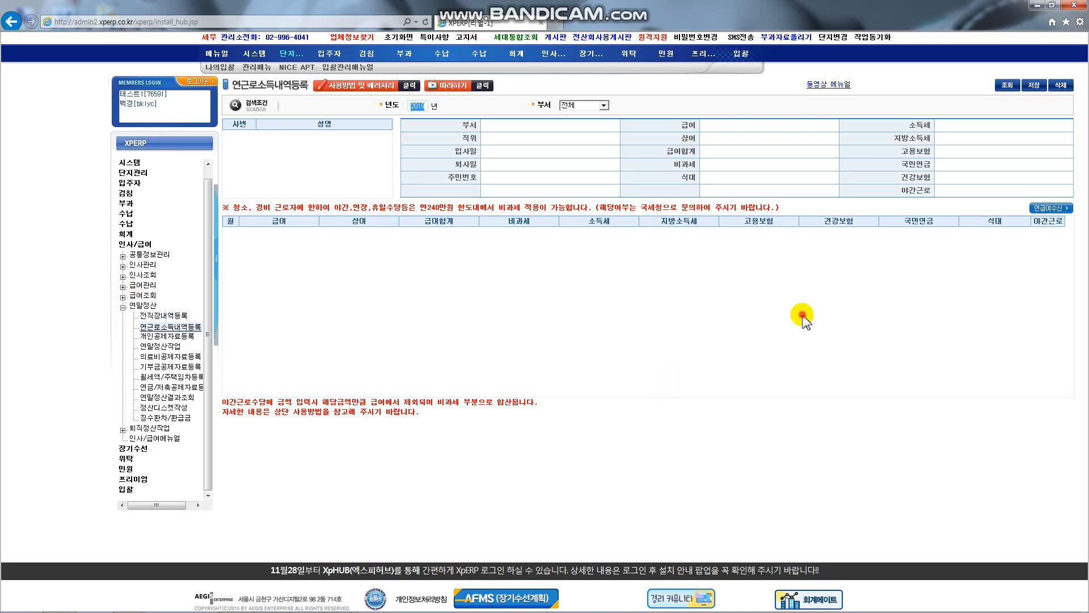
{"action": "left_click", "coordinate": [1007, 85]}
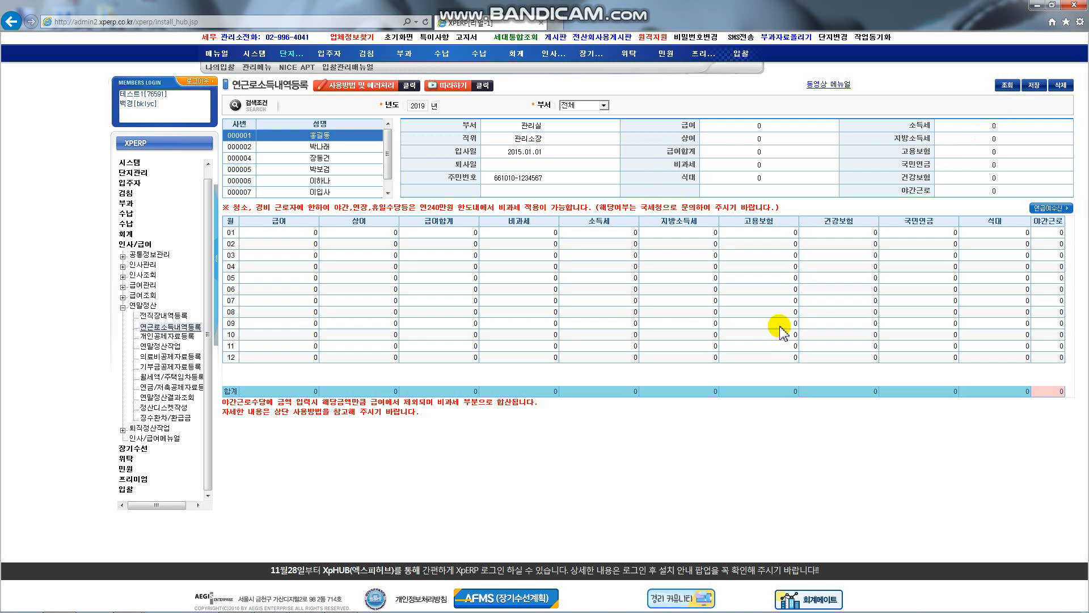
{"action": "left_click", "coordinate": [319, 160]}
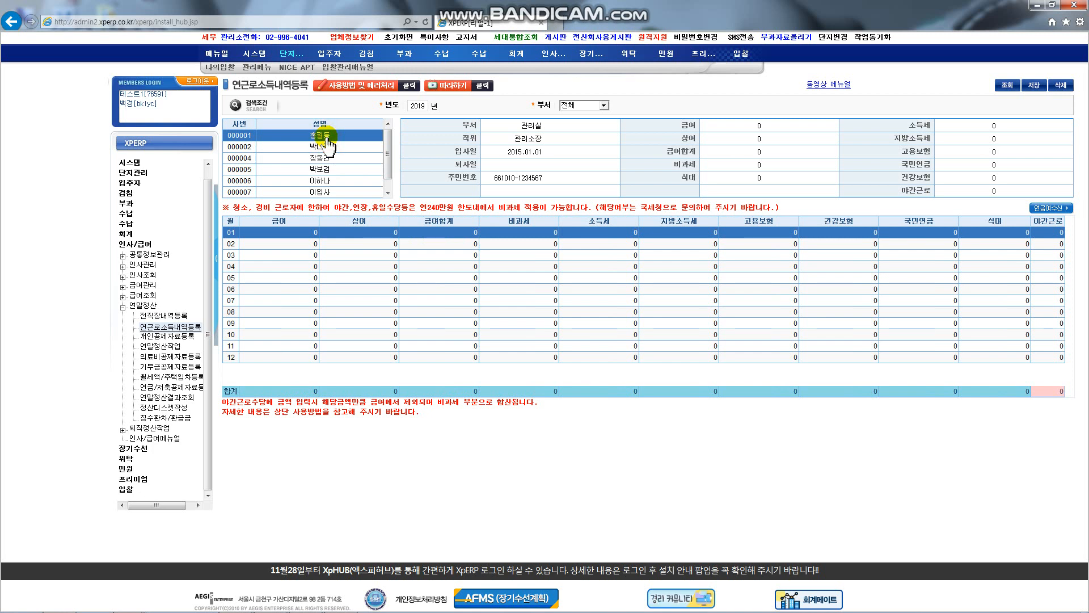
{"action": "left_click", "coordinate": [1058, 213]}
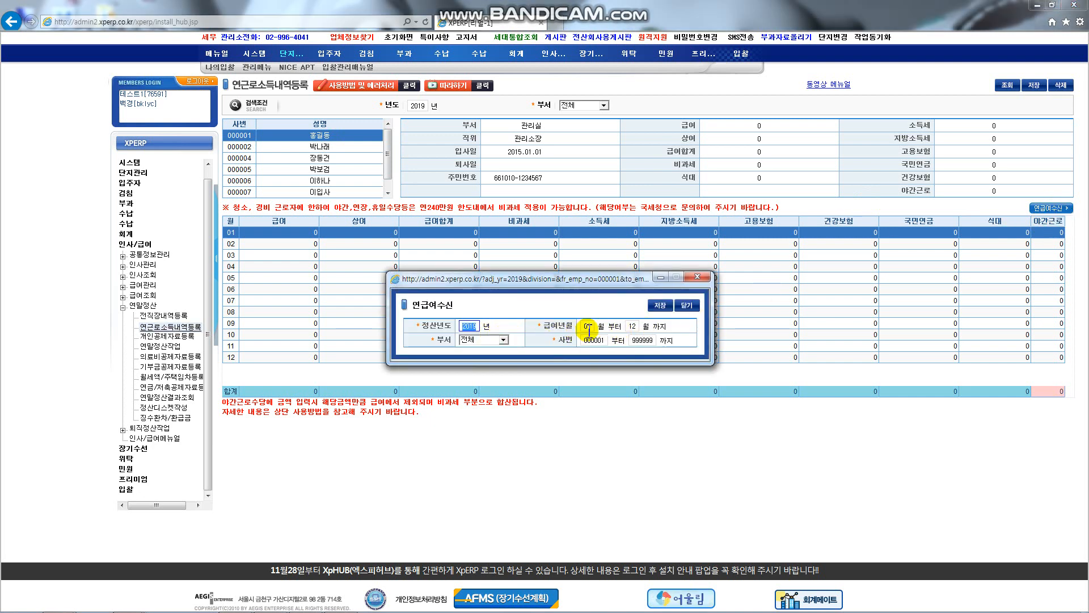
Step: Import months 01–12 salaries for employee numbers 000001–999999 and close the window
{"action": "left_click", "coordinate": [632, 325]}
{"action": "left_click", "coordinate": [642, 340]}
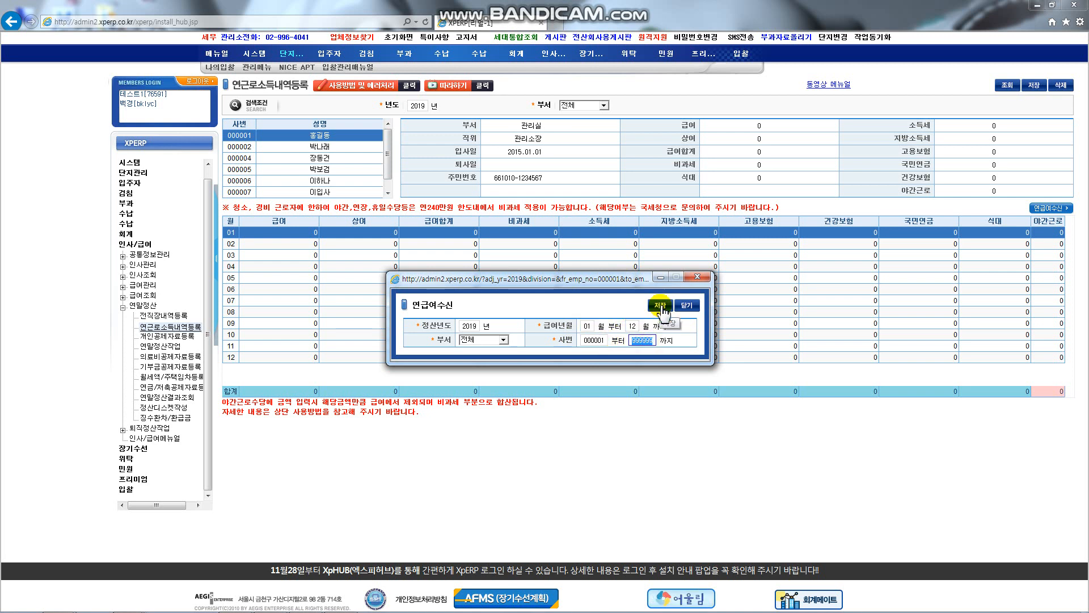
{"action": "left_click", "coordinate": [661, 309]}
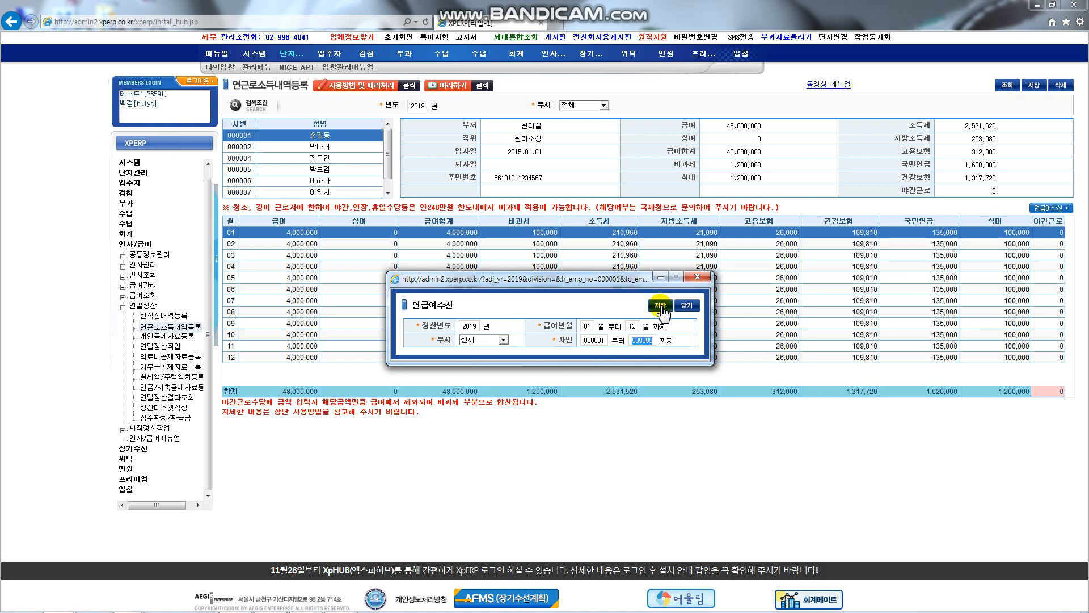
{"action": "left_click", "coordinate": [697, 278]}
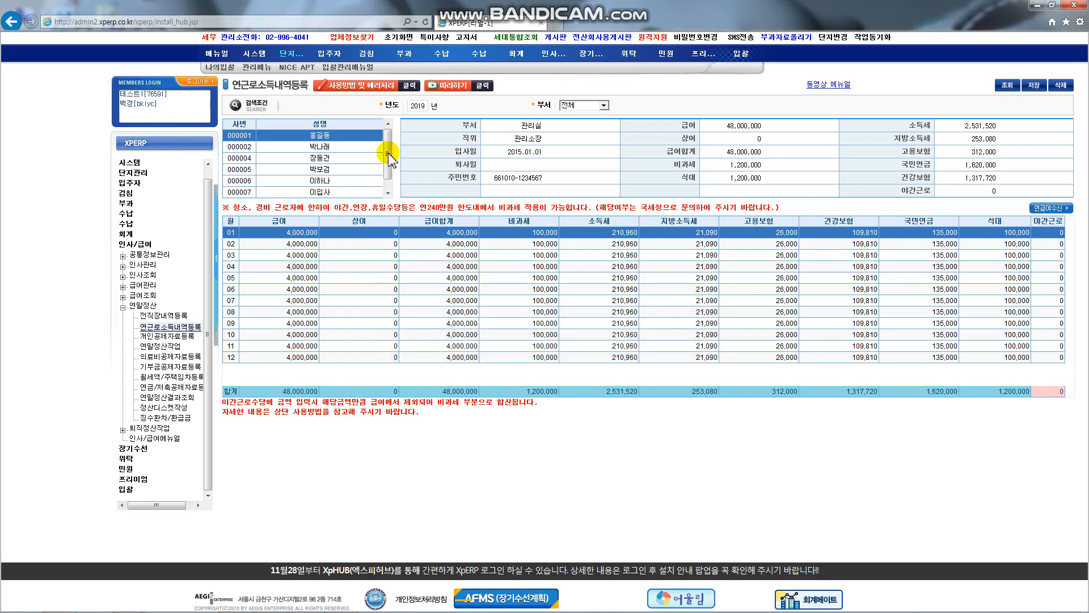
Step: Review the first employee's monthly salary rows, then request a fresh 급여자료수신 payroll import
{"action": "left_click", "coordinate": [319, 170]}
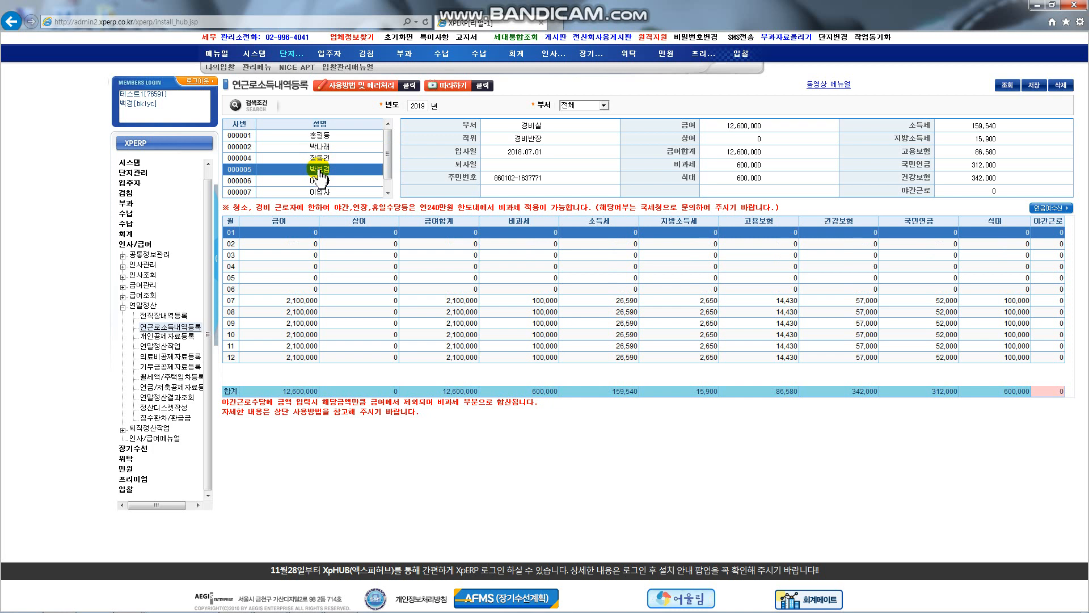
{"action": "left_click", "coordinate": [347, 135]}
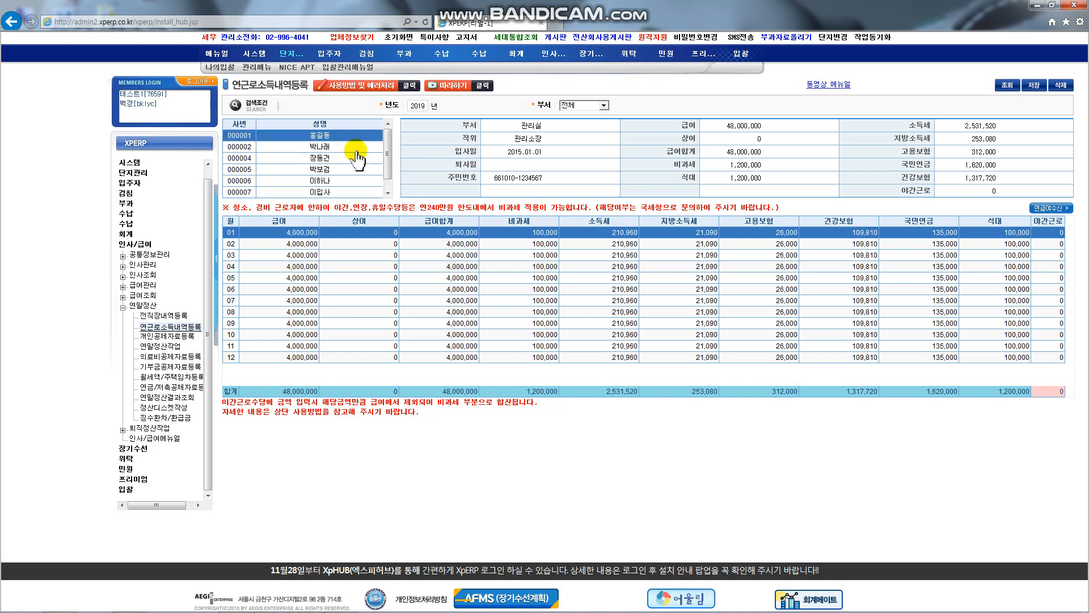
{"action": "left_click", "coordinate": [301, 249]}
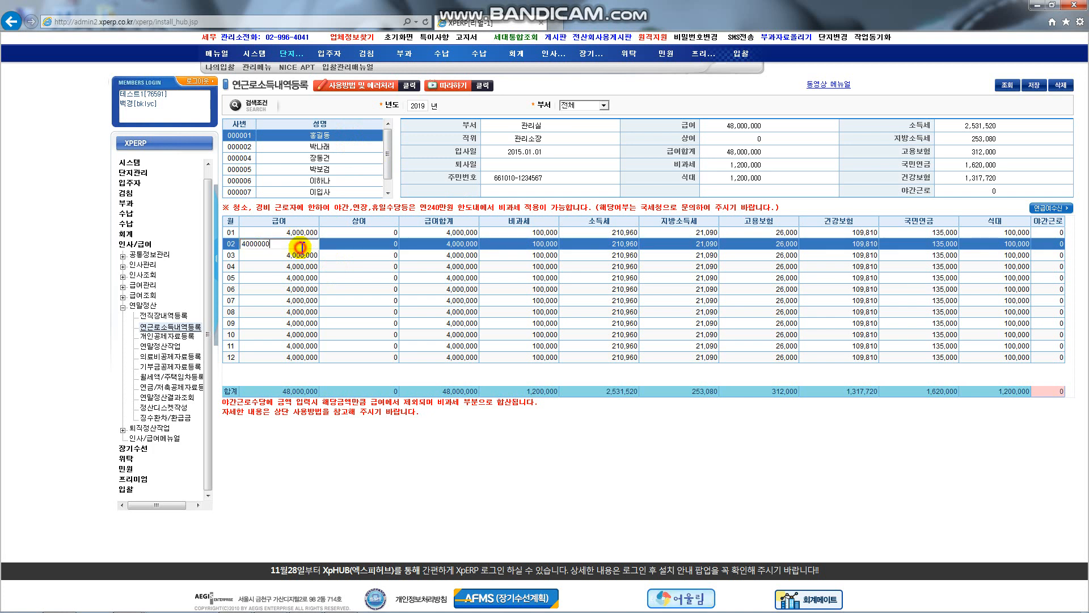
{"action": "left_click", "coordinate": [288, 289]}
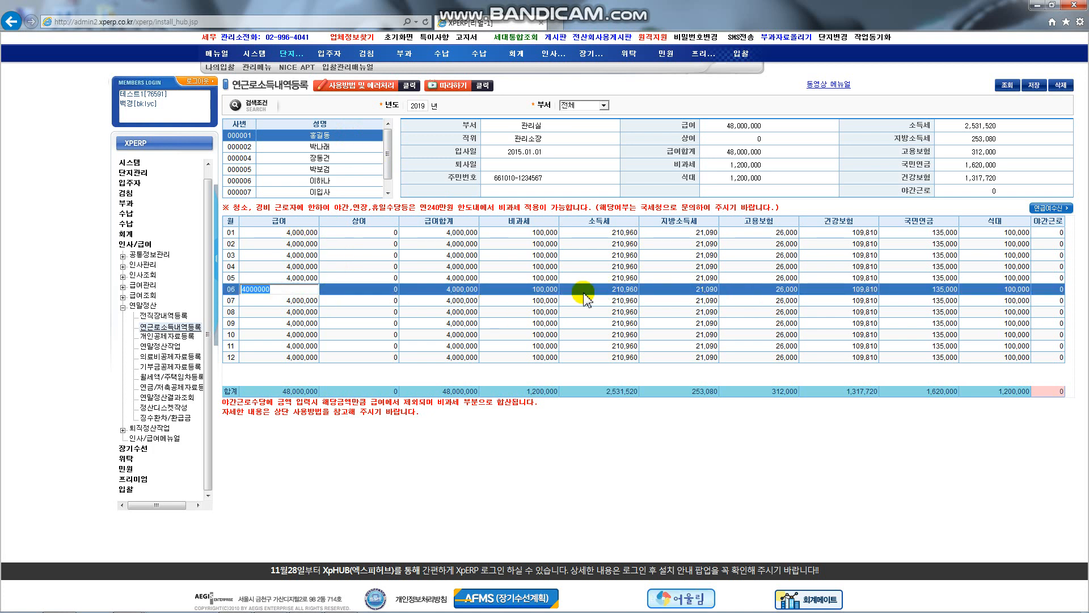
{"action": "left_click", "coordinate": [290, 323]}
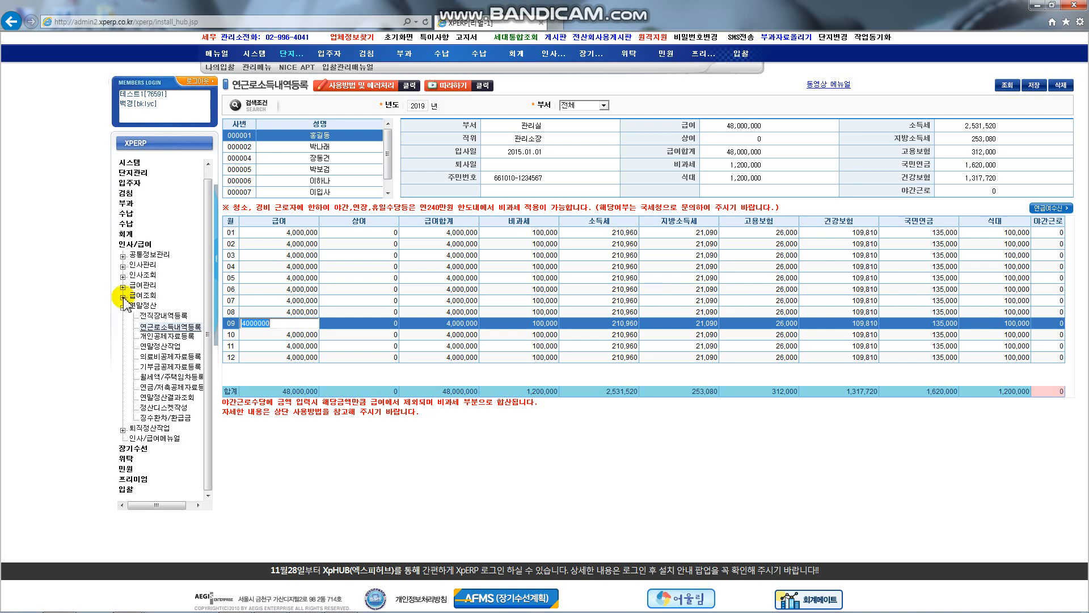
{"action": "left_click", "coordinate": [307, 358]}
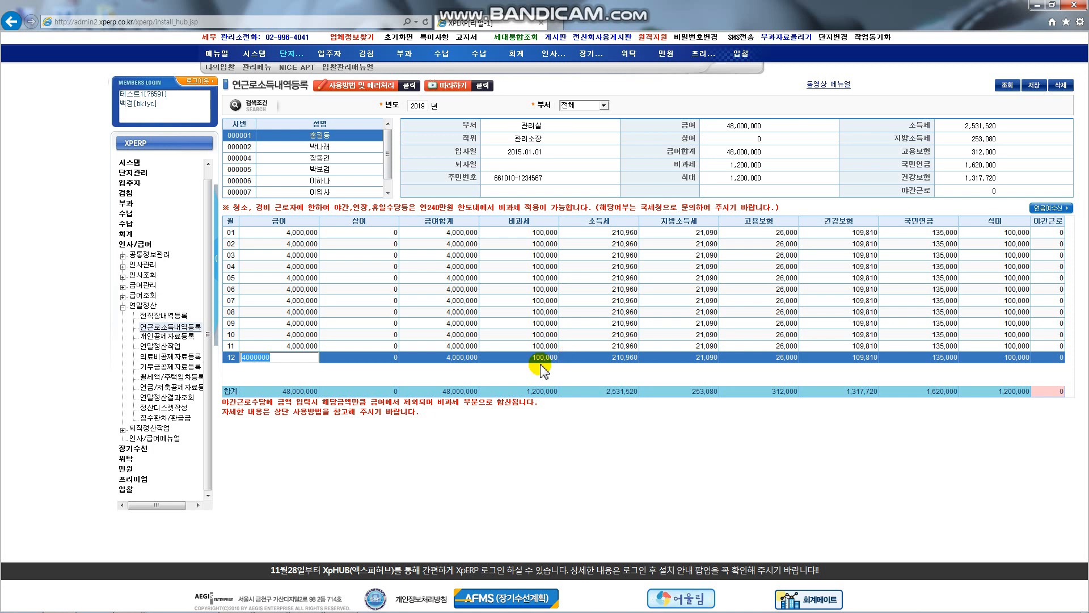
{"action": "left_click", "coordinate": [301, 350]}
{"action": "left_click", "coordinate": [458, 358]}
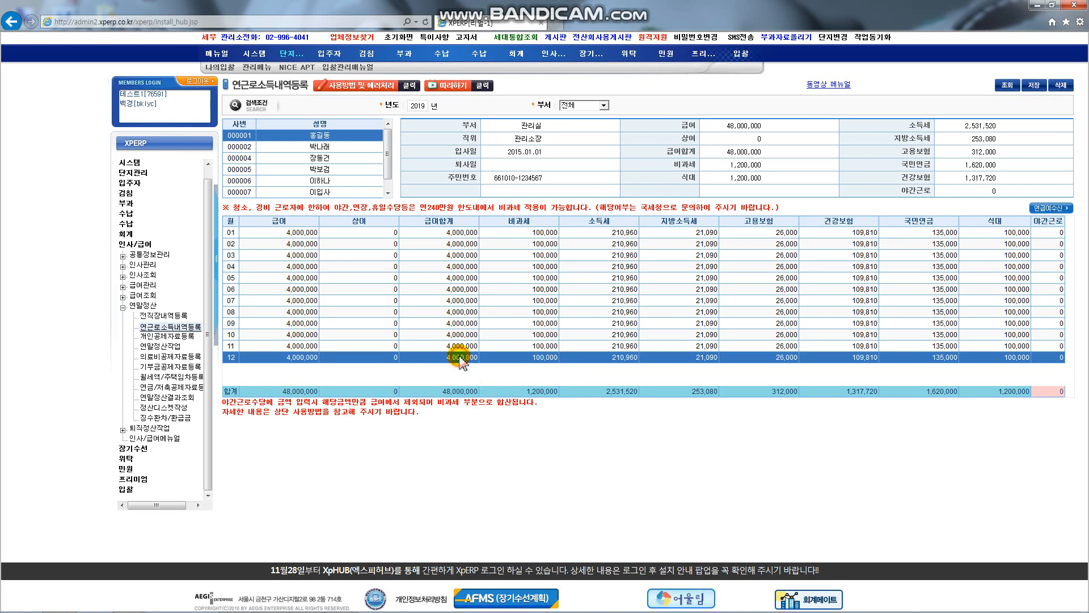
{"action": "left_click", "coordinate": [1057, 209]}
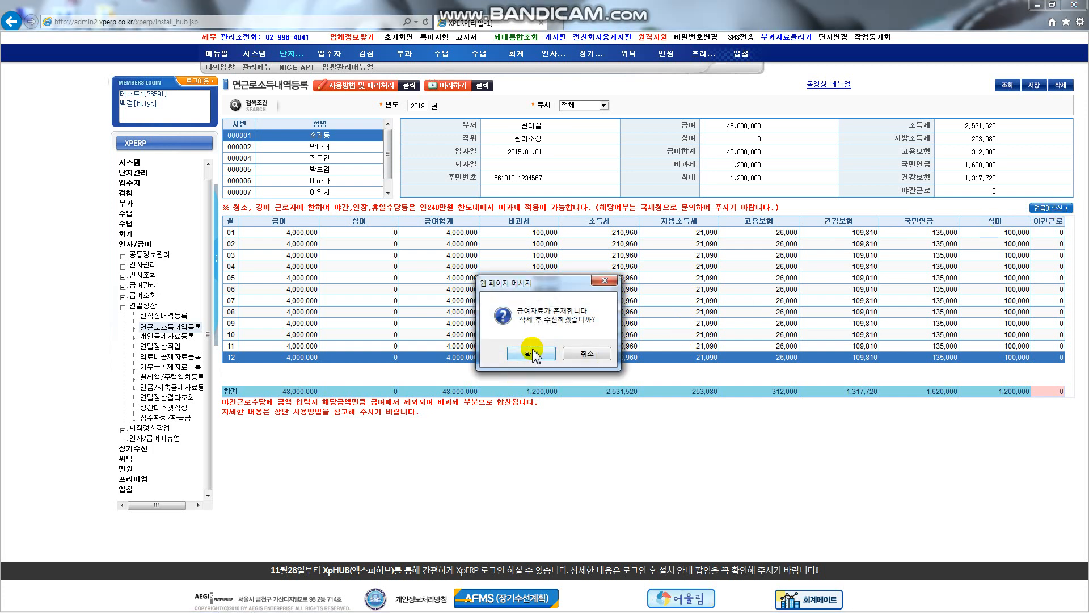
Step: Cancel the re-import and inspect employee 000006's months 06–12, starting at 1,500,000 in 07
{"action": "left_click", "coordinate": [574, 354]}
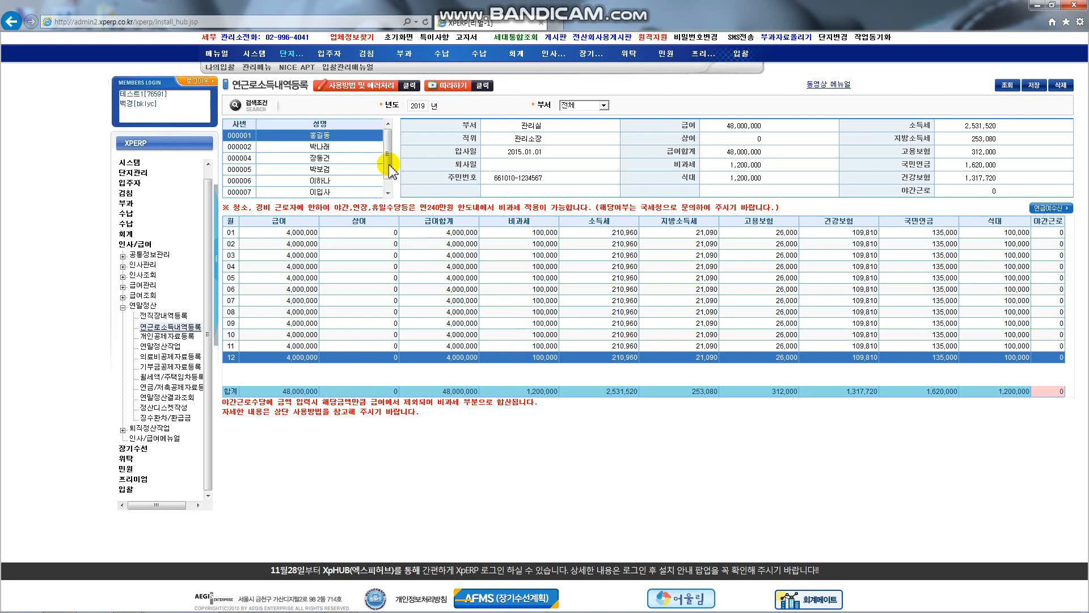
{"action": "left_click_drag", "start_coordinate": [390, 166], "coordinate": [390, 175]}
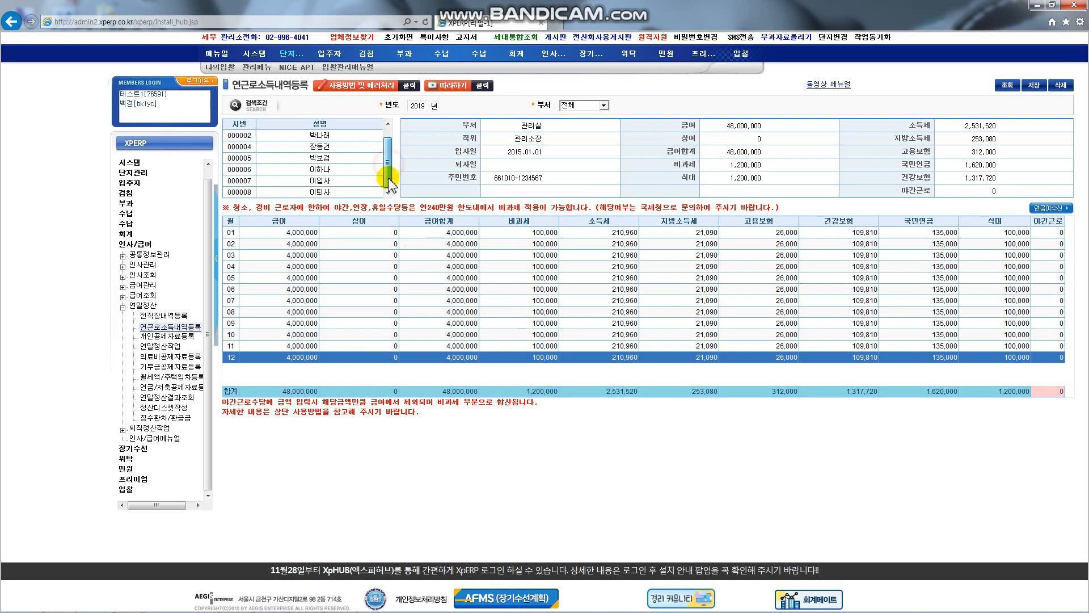
{"action": "left_click", "coordinate": [336, 170]}
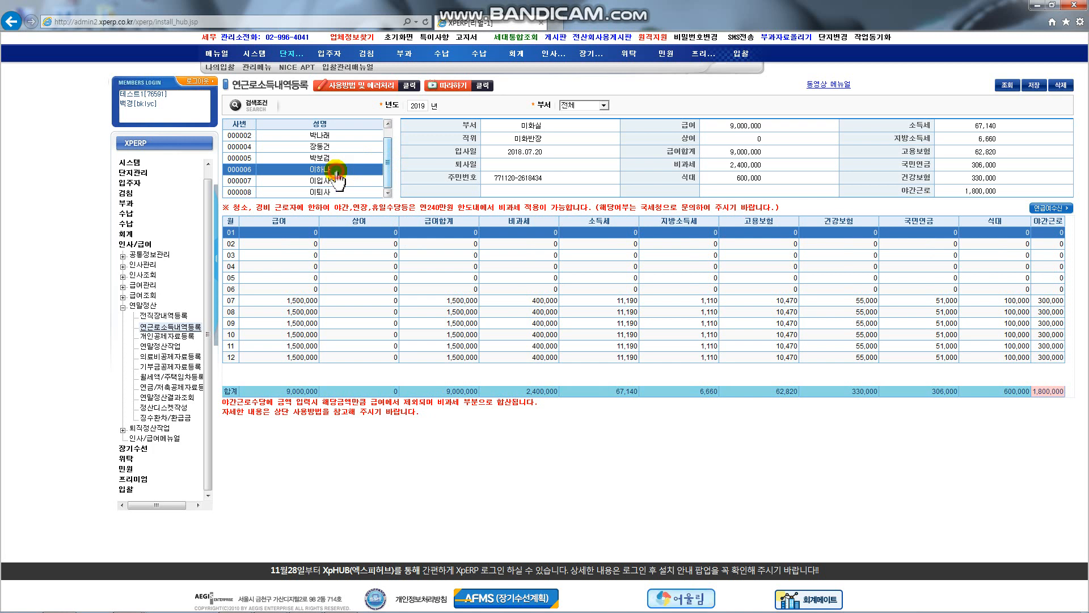
{"action": "left_click", "coordinate": [324, 290]}
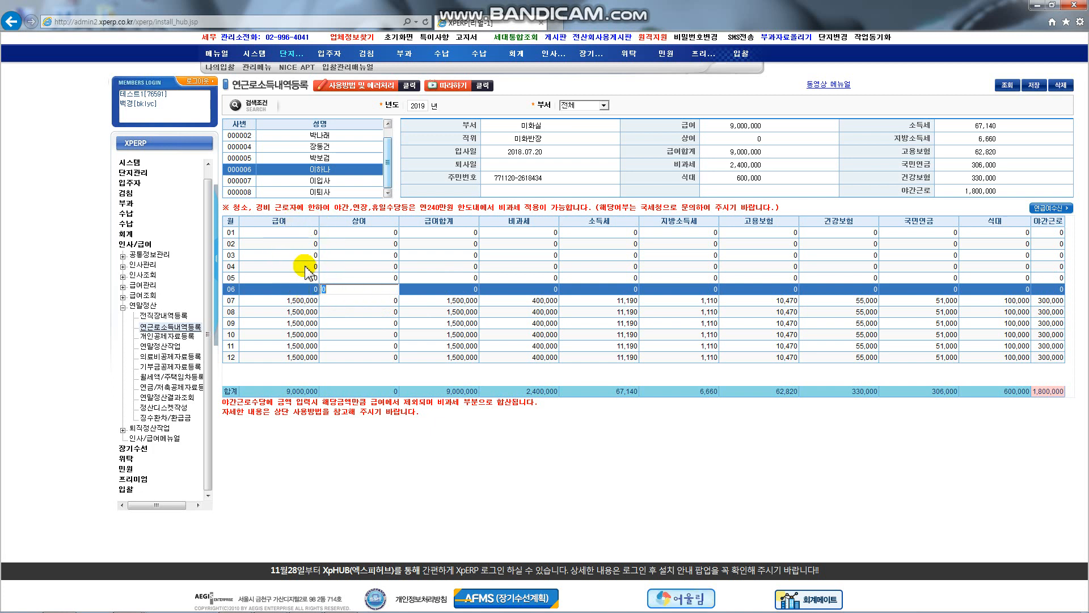
{"action": "left_click", "coordinate": [289, 303]}
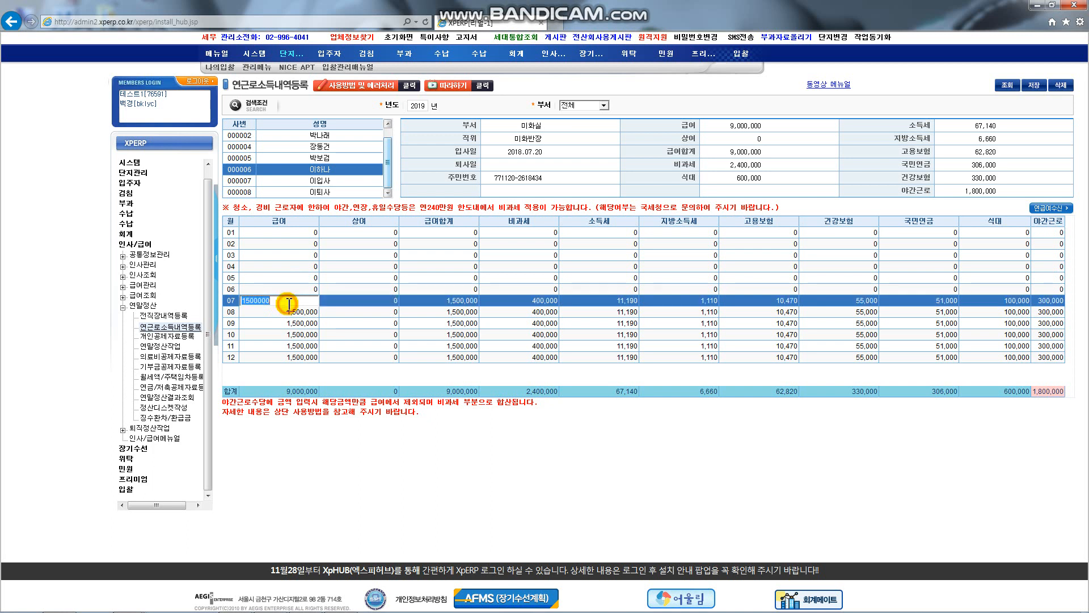
{"action": "left_click", "coordinate": [291, 311]}
{"action": "left_click", "coordinate": [305, 357]}
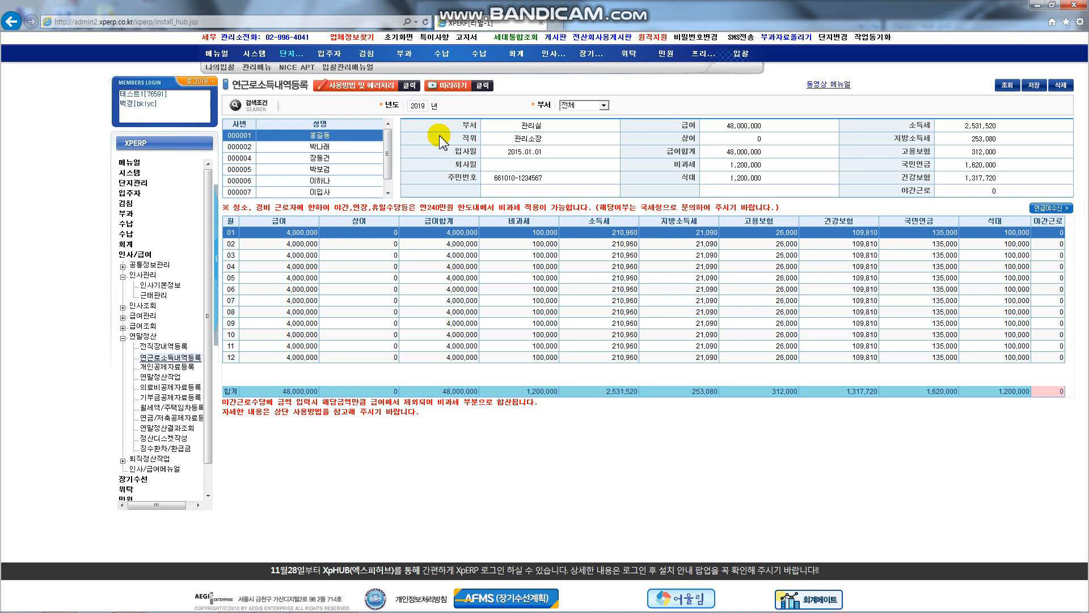
Step: Mark and clear the notice on tax-free night pay, then expand 공통정보관리 in the sidebar
{"action": "left_click_drag", "start_coordinate": [256, 207], "coordinate": [371, 208]}
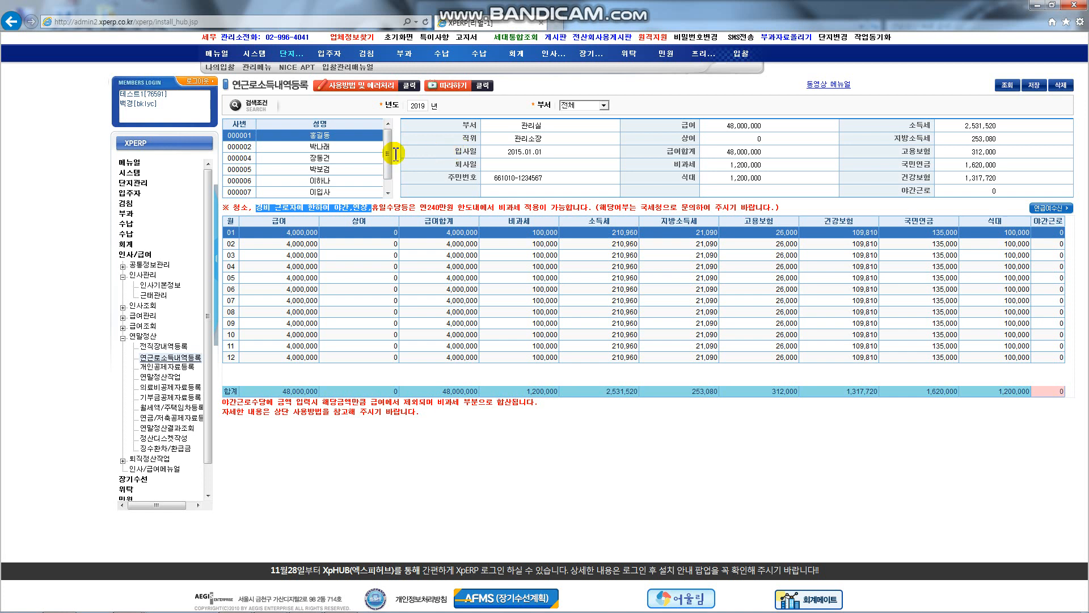
{"action": "left_click", "coordinate": [391, 207]}
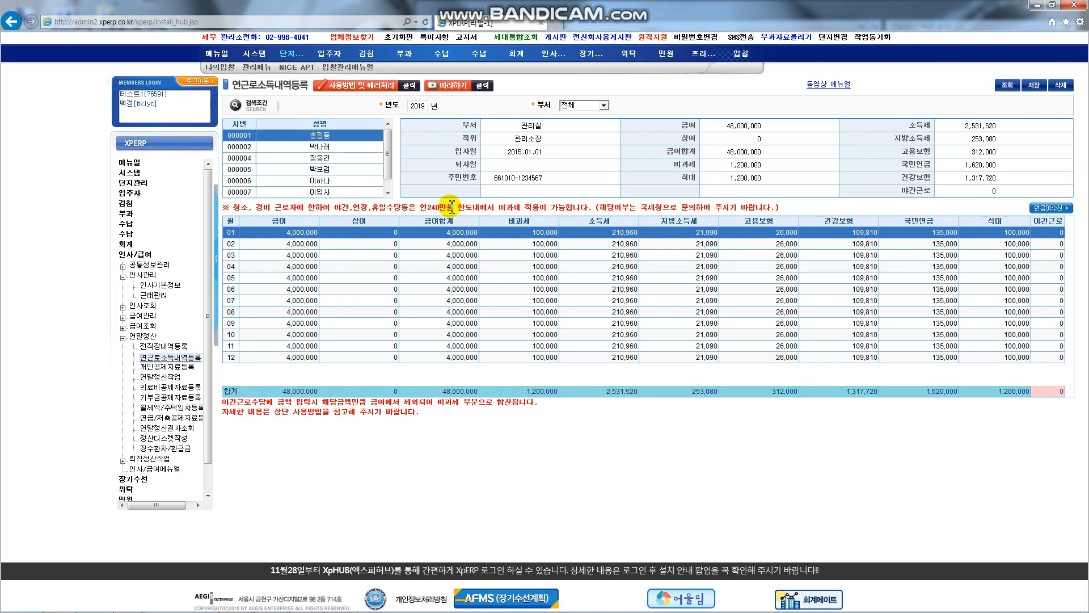
{"action": "left_click", "coordinate": [123, 266]}
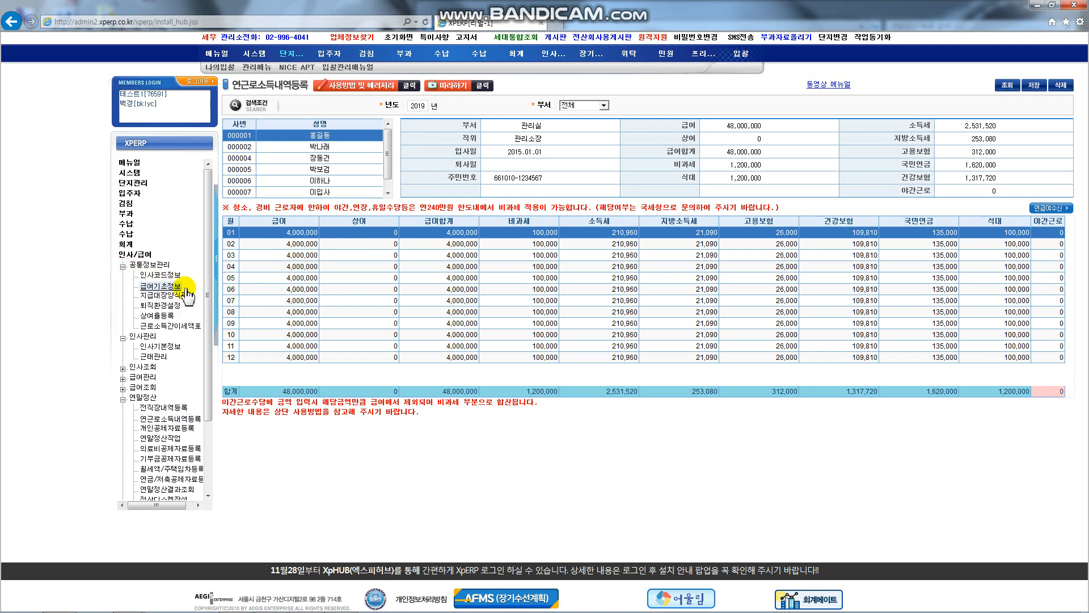
Step: Open 급여기초정보 and review the 야간수당 taxable, capped and non-taxable allowance items
{"action": "left_click", "coordinate": [185, 289]}
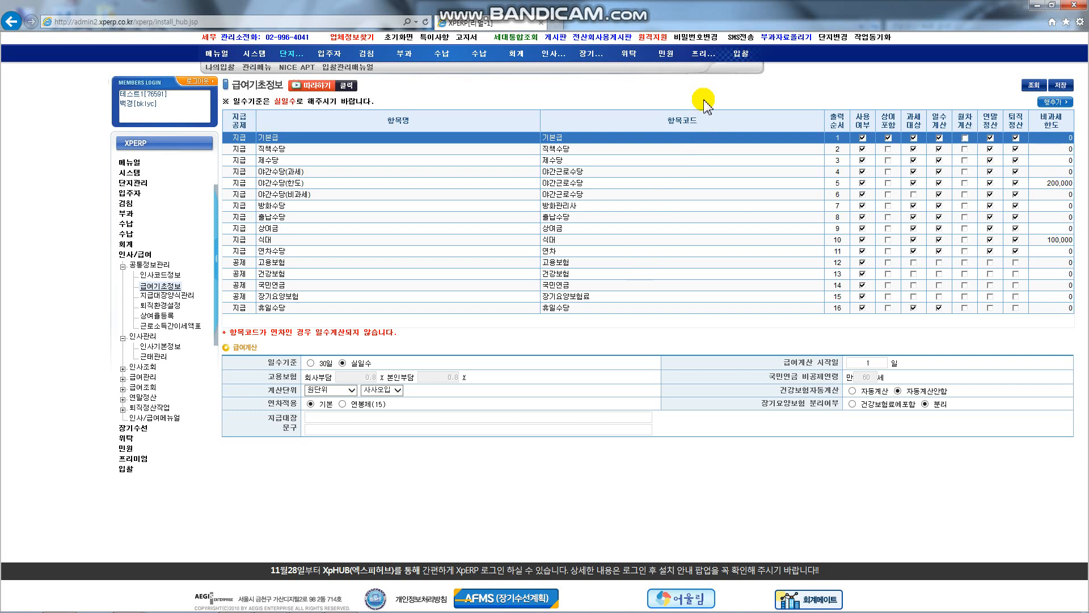
{"action": "left_click", "coordinate": [321, 181]}
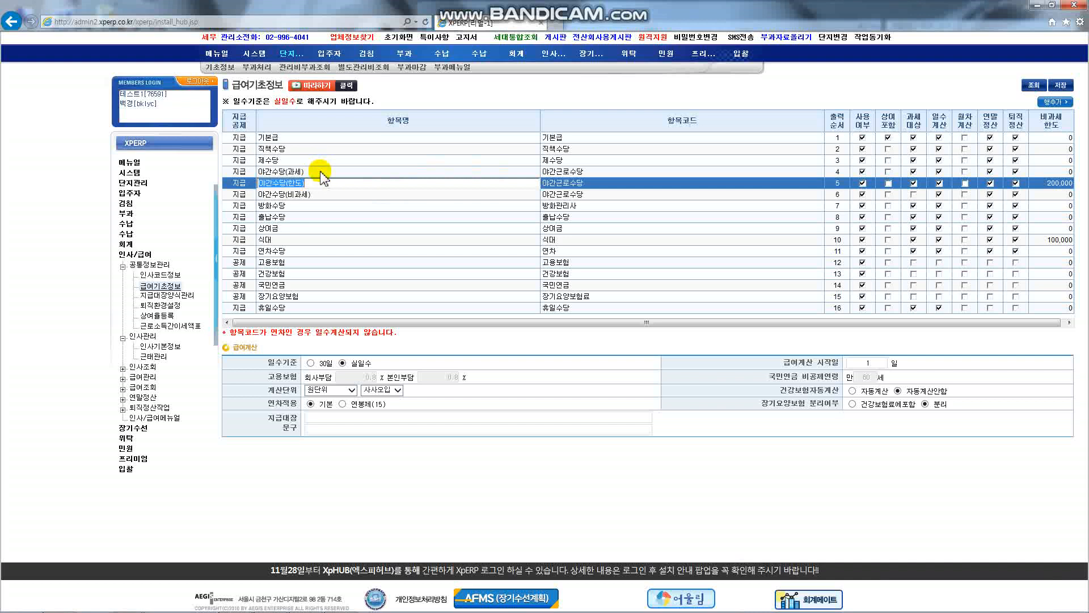
{"action": "left_click", "coordinate": [321, 171]}
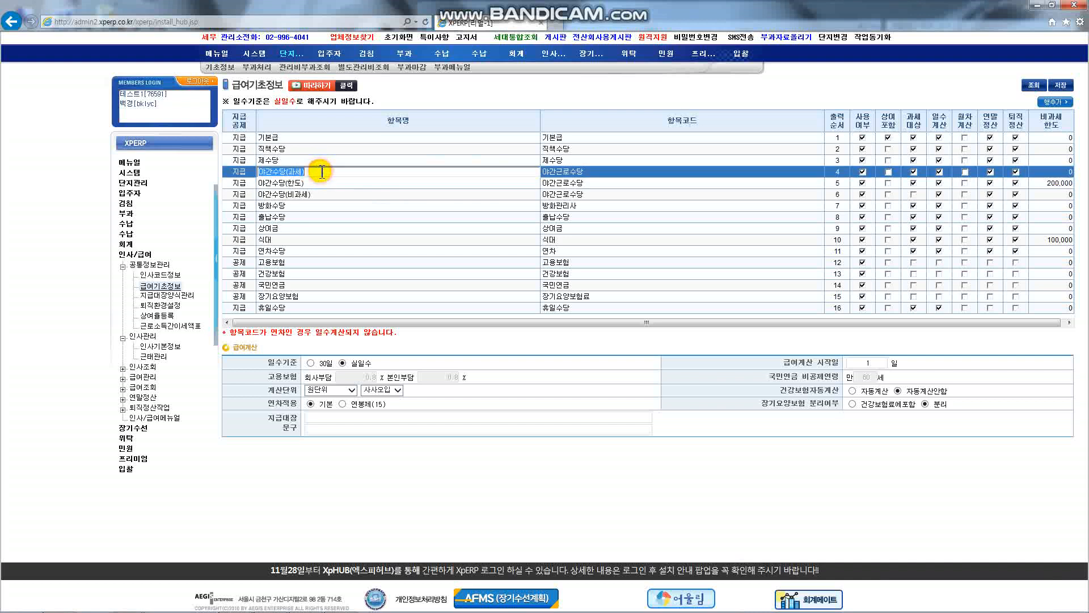
{"action": "left_click", "coordinate": [913, 172]}
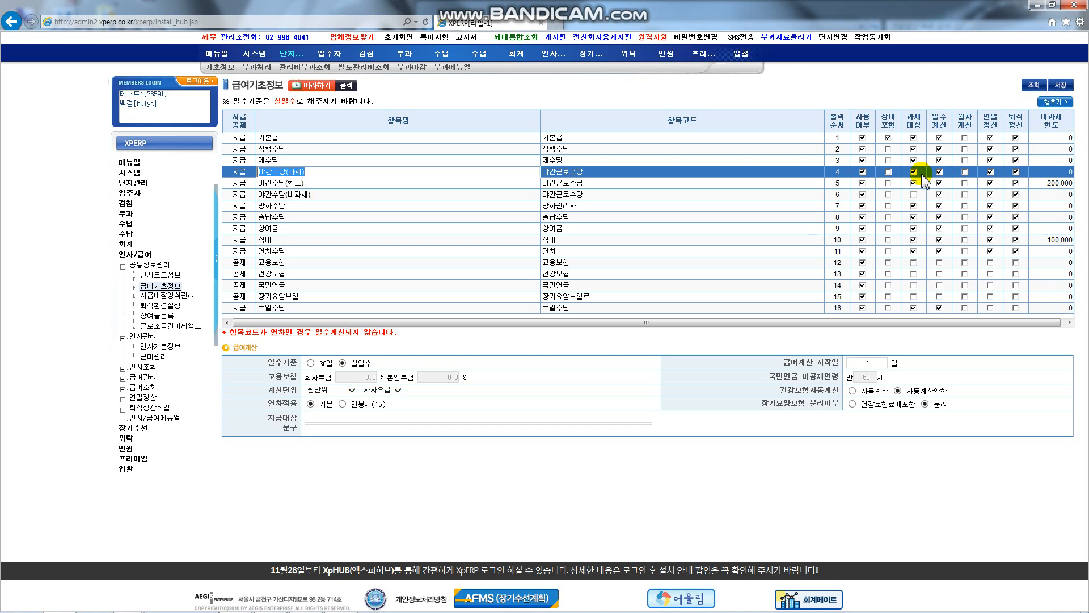
{"action": "left_click", "coordinate": [295, 183]}
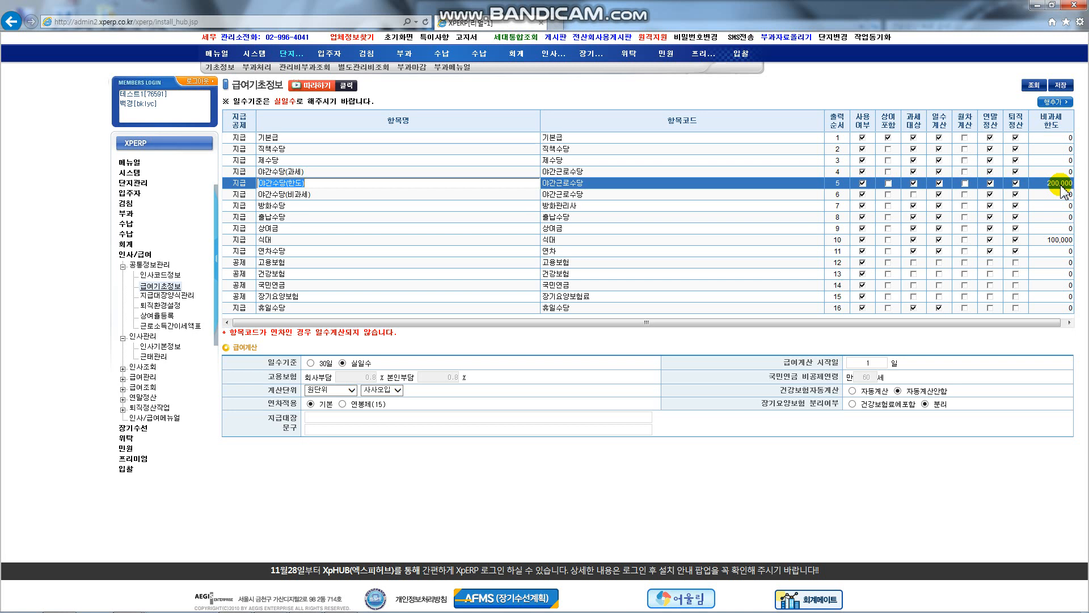
{"action": "left_click", "coordinate": [304, 196]}
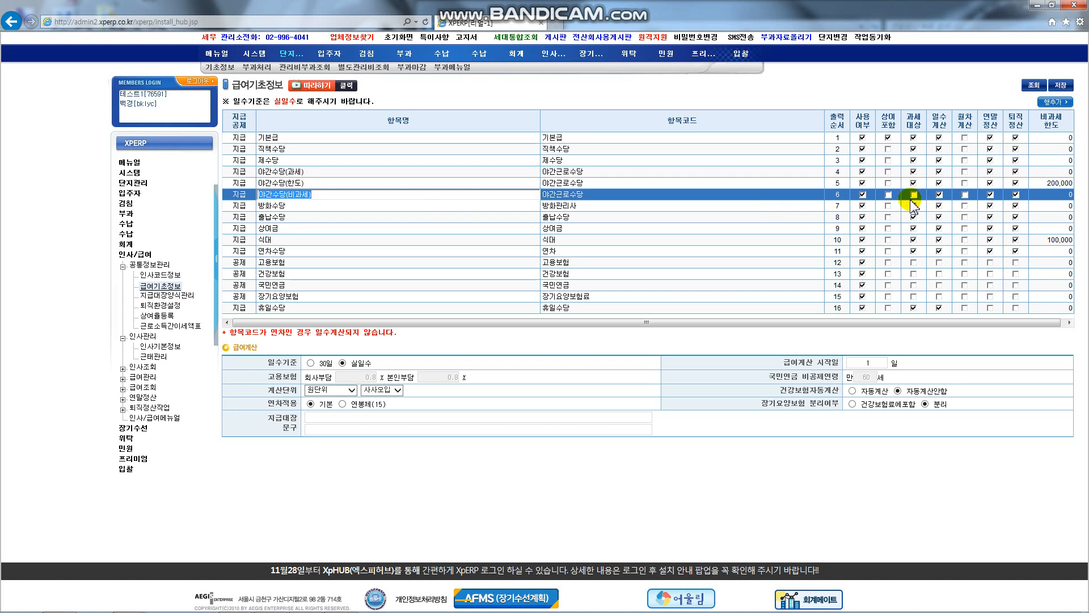
{"action": "left_click", "coordinate": [122, 377]}
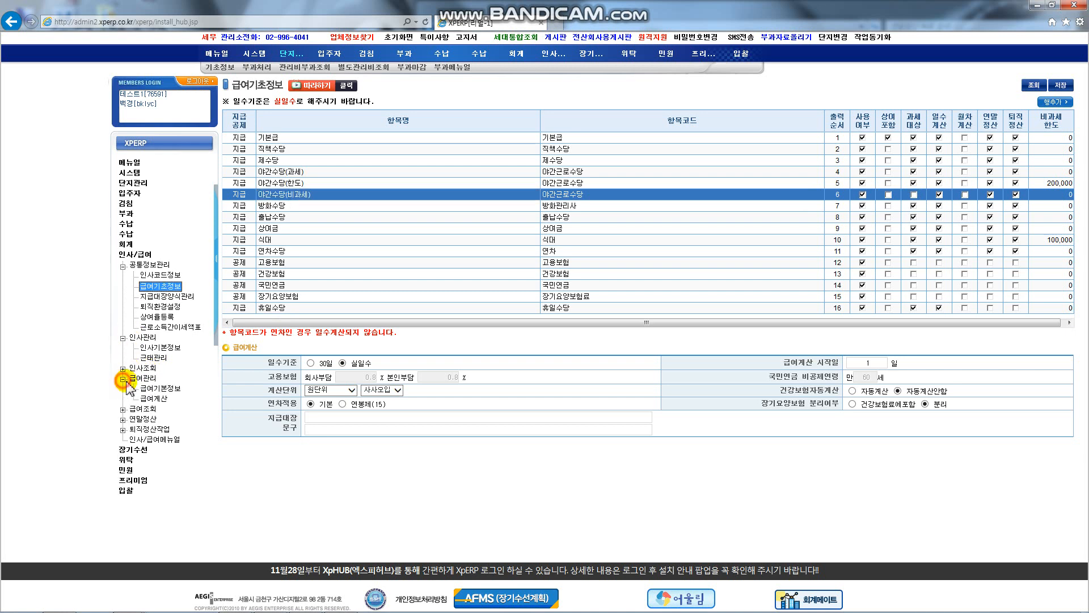
Step: Load December 2019 payroll for all employees and widen the three 야간수당 columns to compare
{"action": "left_click", "coordinate": [153, 398]}
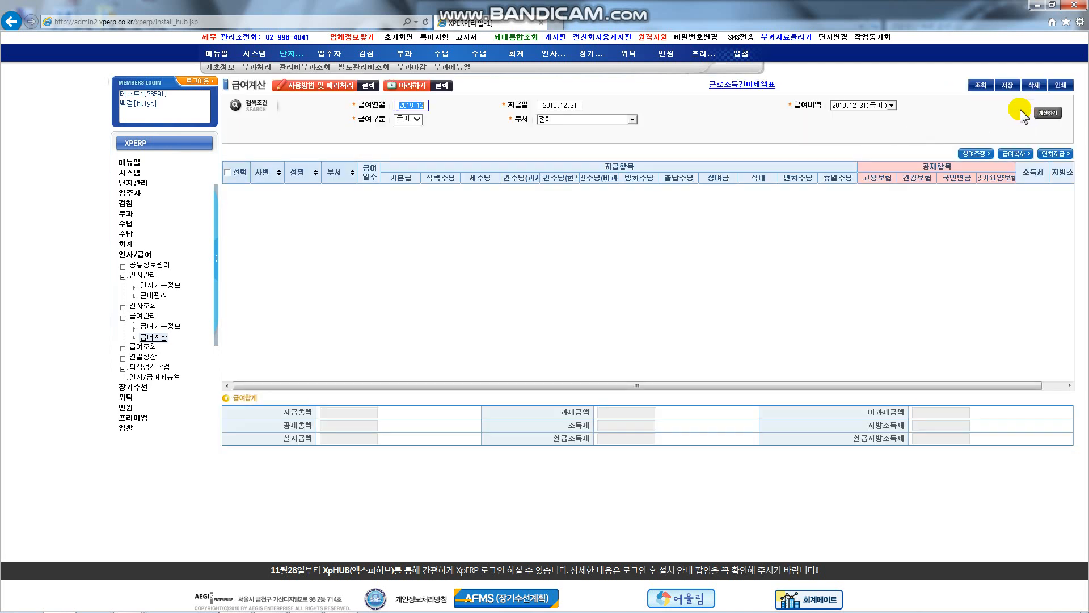
{"action": "left_click", "coordinate": [981, 85]}
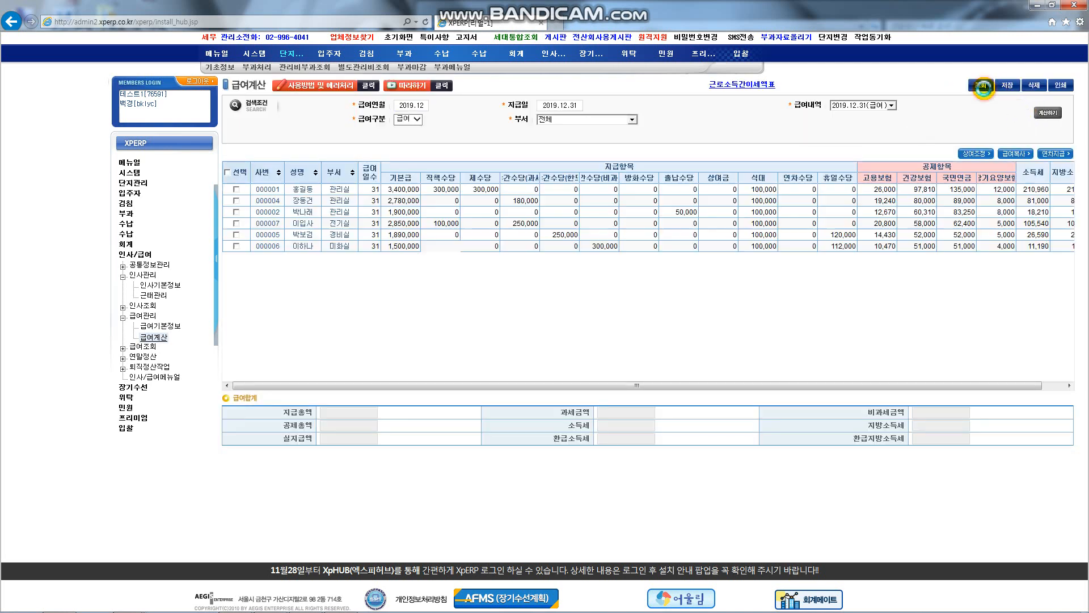
{"action": "left_click", "coordinate": [527, 227]}
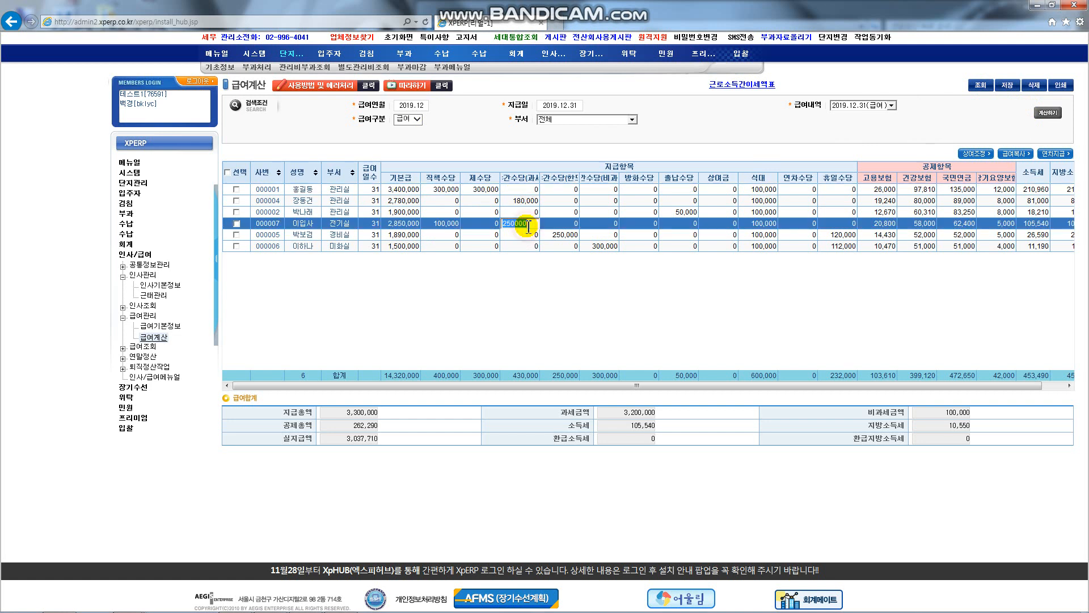
{"action": "left_click_drag", "start_coordinate": [538, 176], "coordinate": [563, 177]}
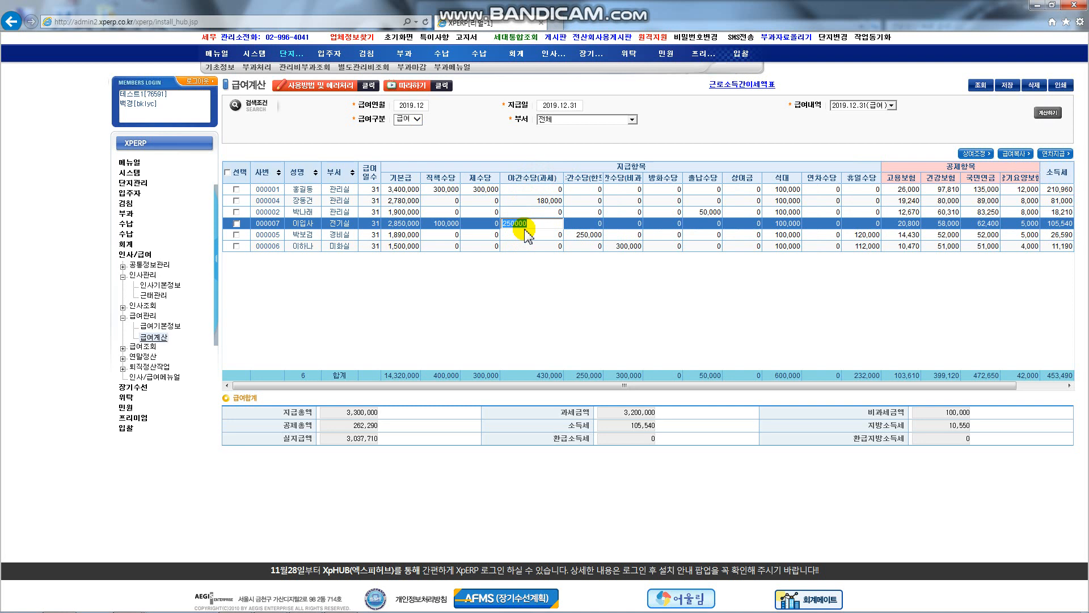
{"action": "left_click", "coordinate": [328, 235]}
{"action": "left_click_drag", "start_coordinate": [603, 177], "coordinate": [631, 176]}
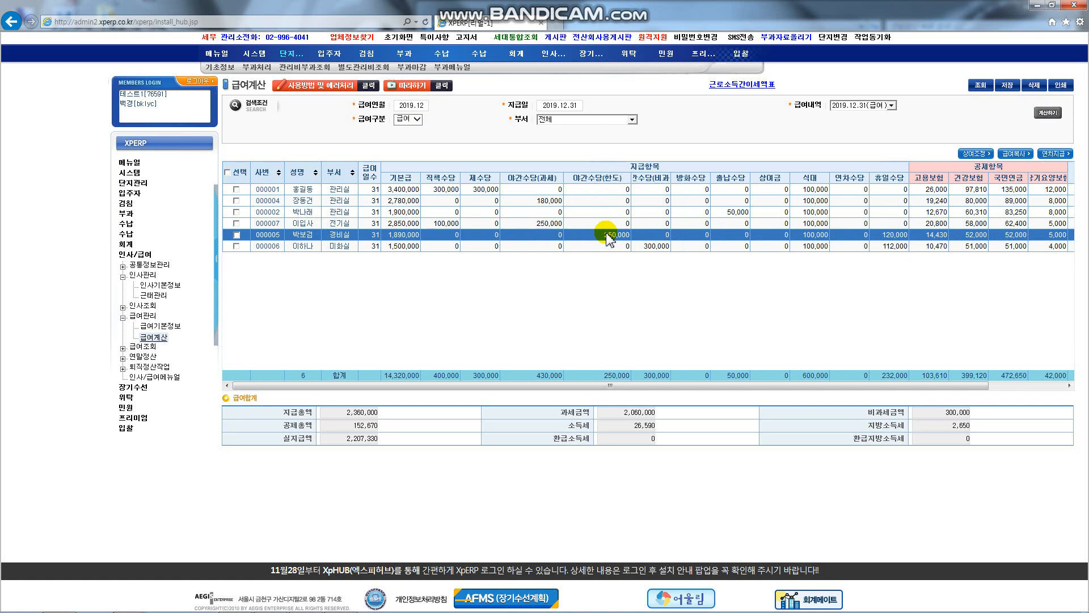
{"action": "left_click", "coordinate": [305, 247]}
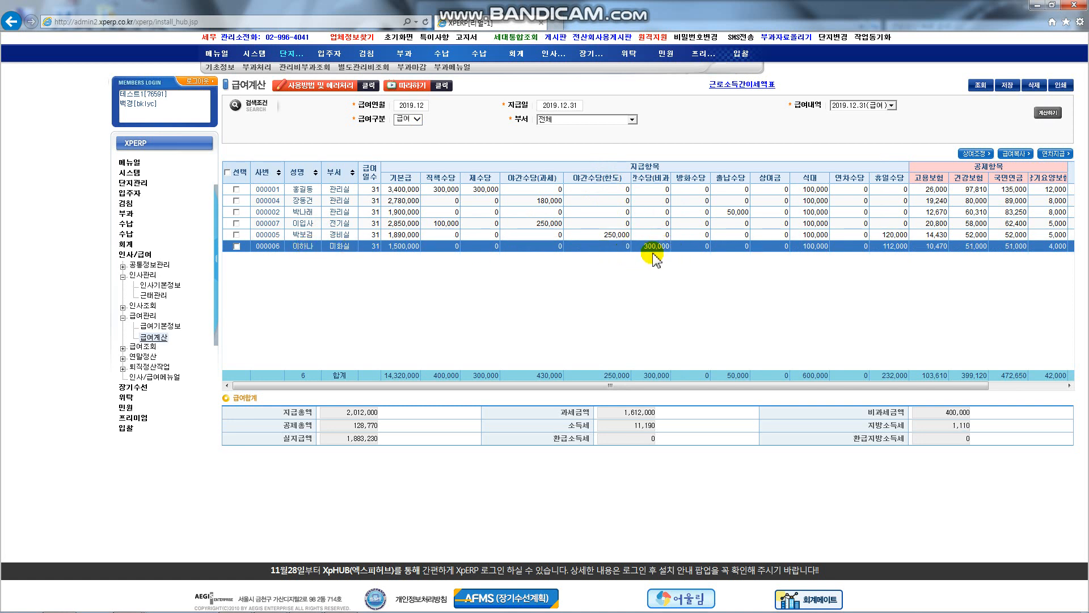
{"action": "left_click_drag", "start_coordinate": [671, 177], "coordinate": [676, 178]}
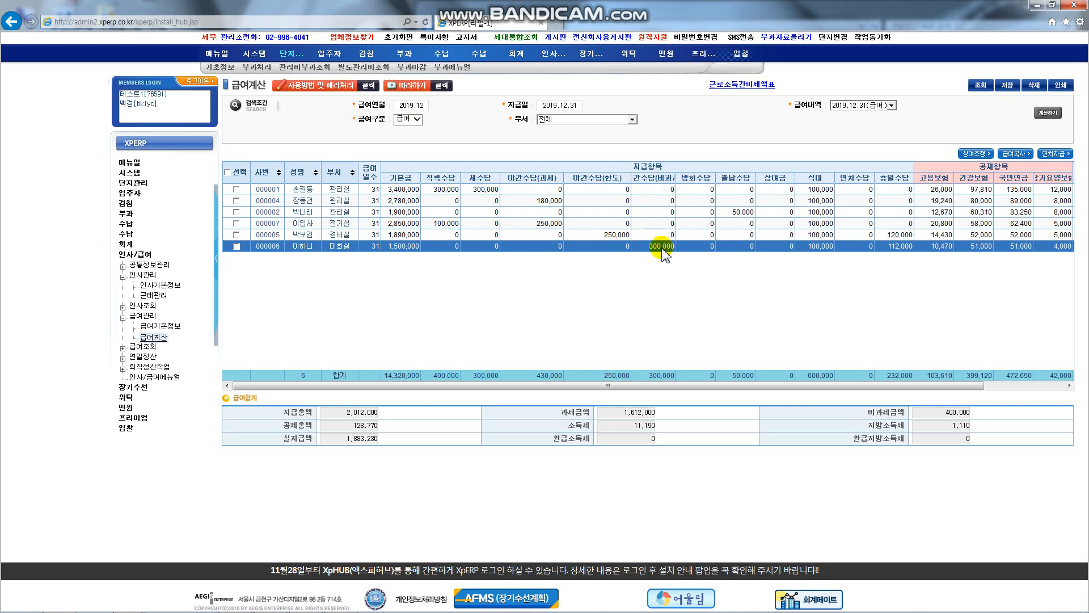
{"action": "left_click", "coordinate": [123, 359]}
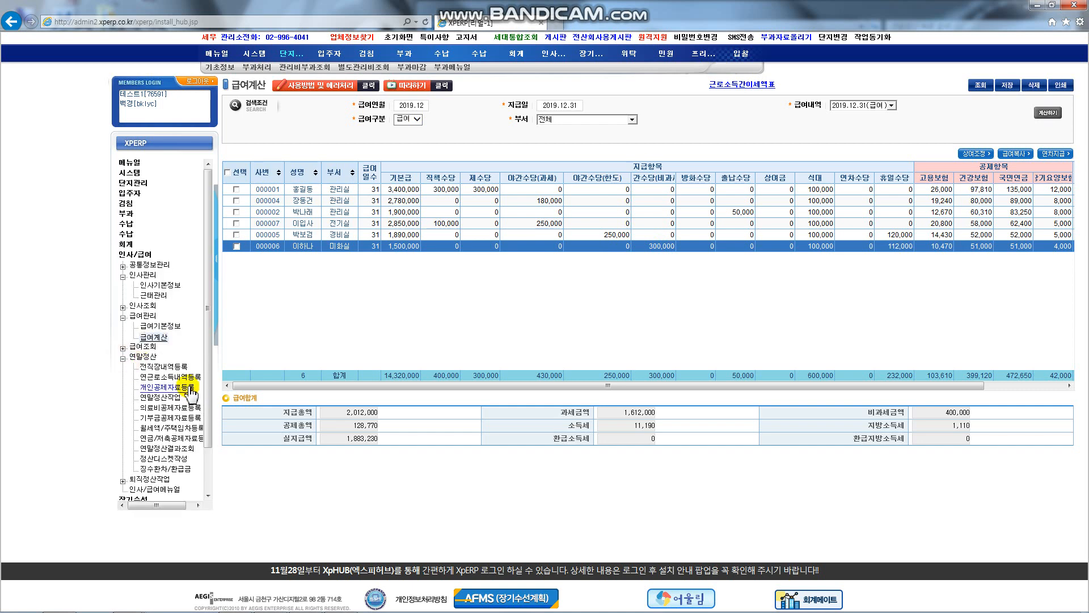
Step: Open the annual earned-income record and browse employees 000002, 000005 and 000006
{"action": "left_click", "coordinate": [195, 378]}
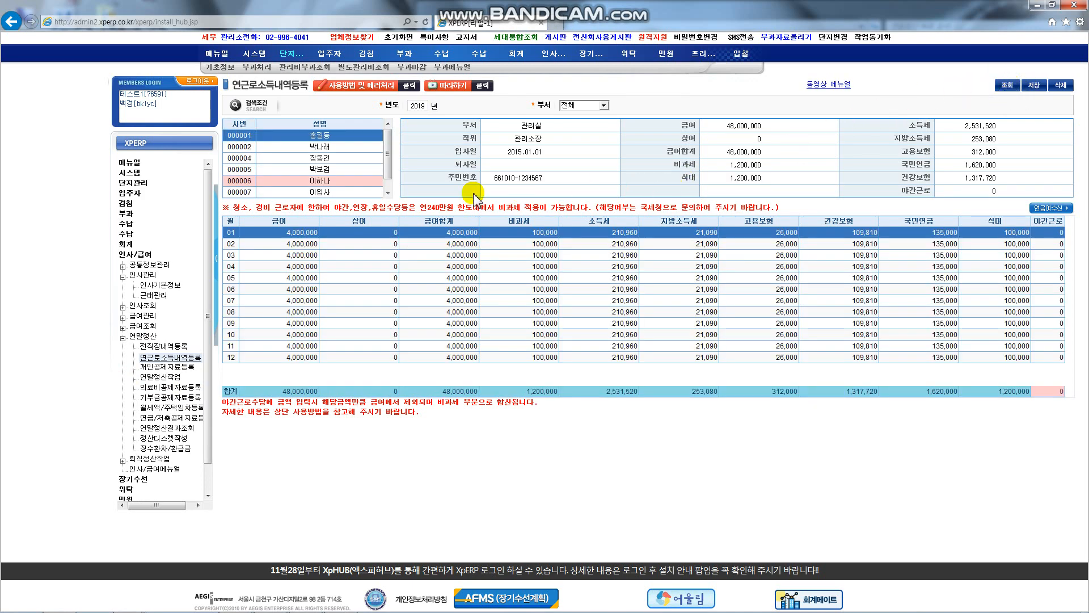
{"action": "left_click", "coordinate": [339, 148]}
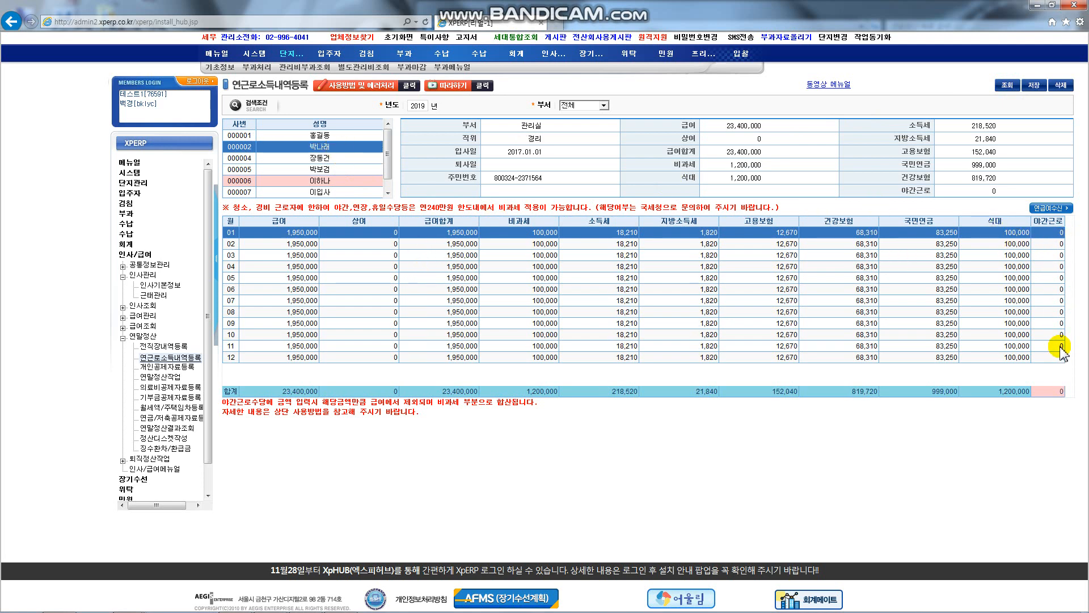
{"action": "left_click", "coordinate": [331, 171]}
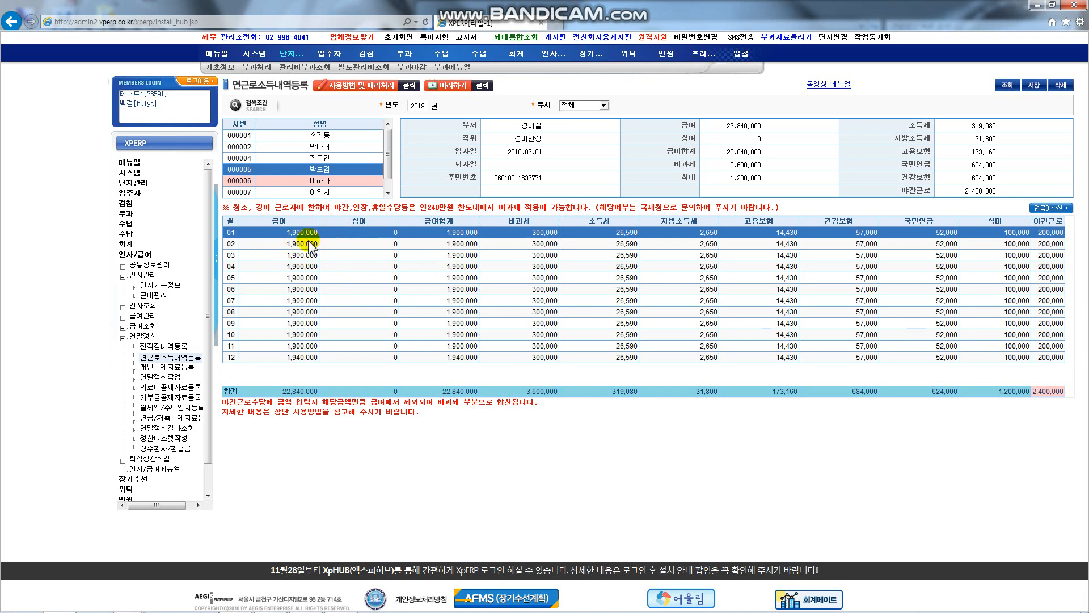
{"action": "left_click", "coordinate": [346, 182]}
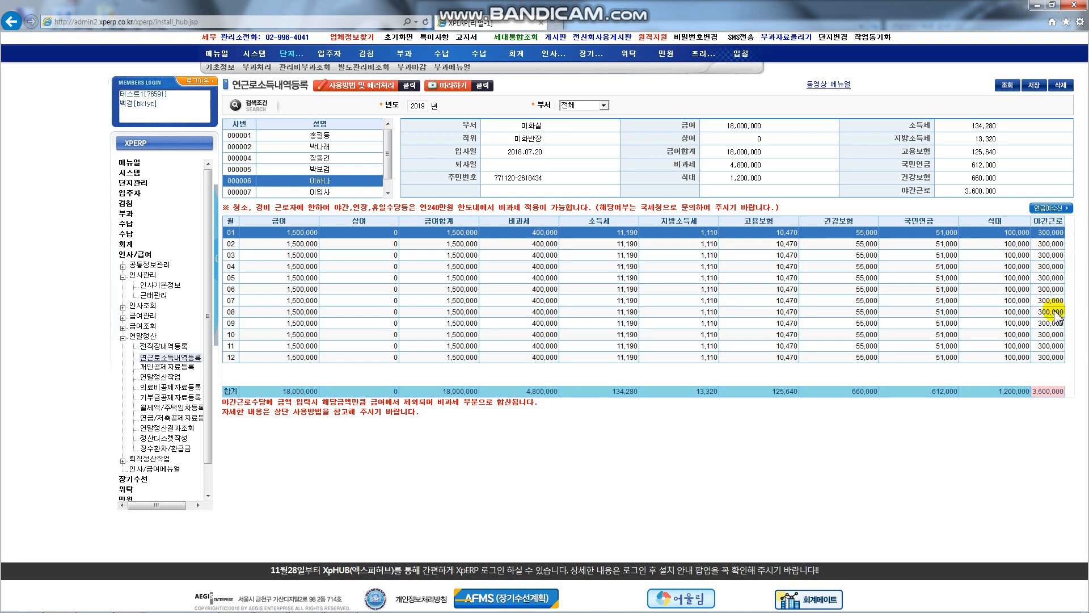
Step: Dismiss the warning, reload the records and reopen employee 000006's monthly earnings
{"action": "left_click", "coordinate": [329, 169]}
{"action": "left_click", "coordinate": [612, 355]}
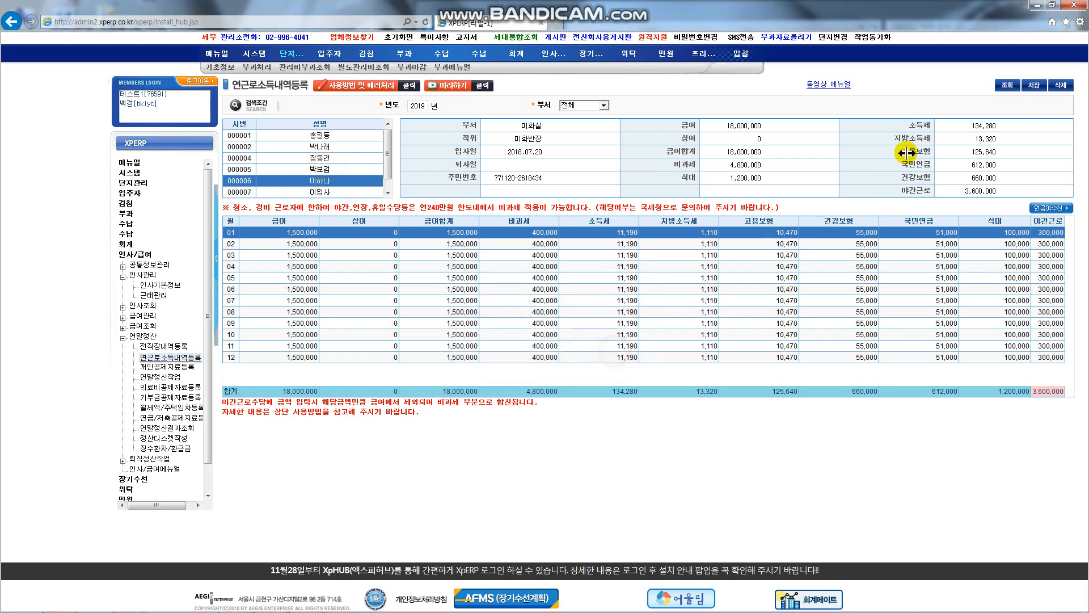
{"action": "left_click", "coordinate": [1005, 91]}
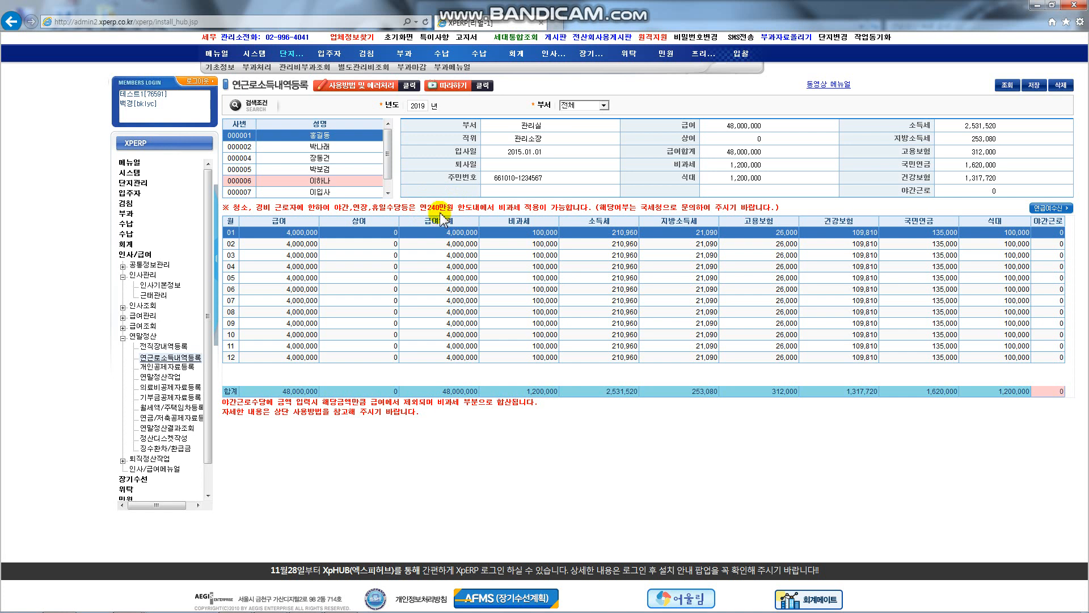
{"action": "left_click", "coordinate": [329, 181]}
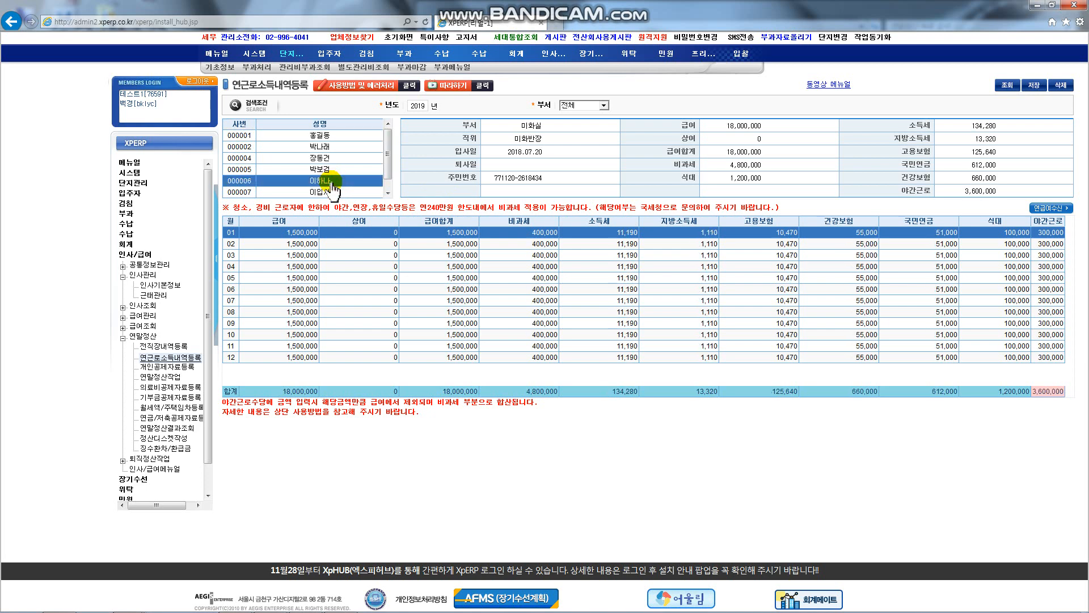
Step: Set employee 000006's 야간근로 for months 01–04 to 100,000, 100,000, 1,500,000 and 10,000
{"action": "left_click", "coordinate": [1051, 233]}
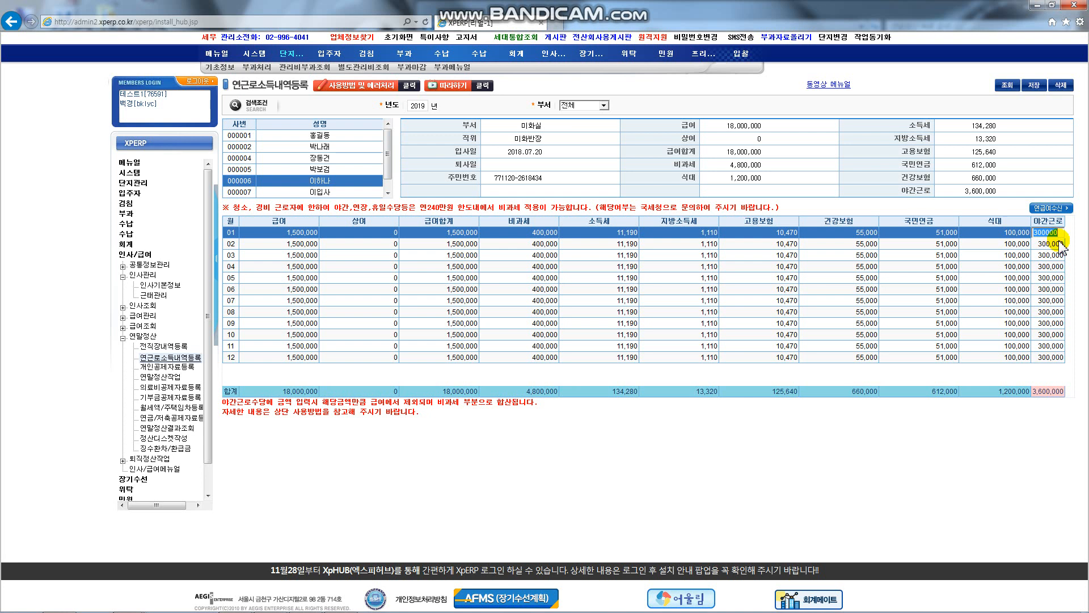
{"action": "type", "text": "100000"}
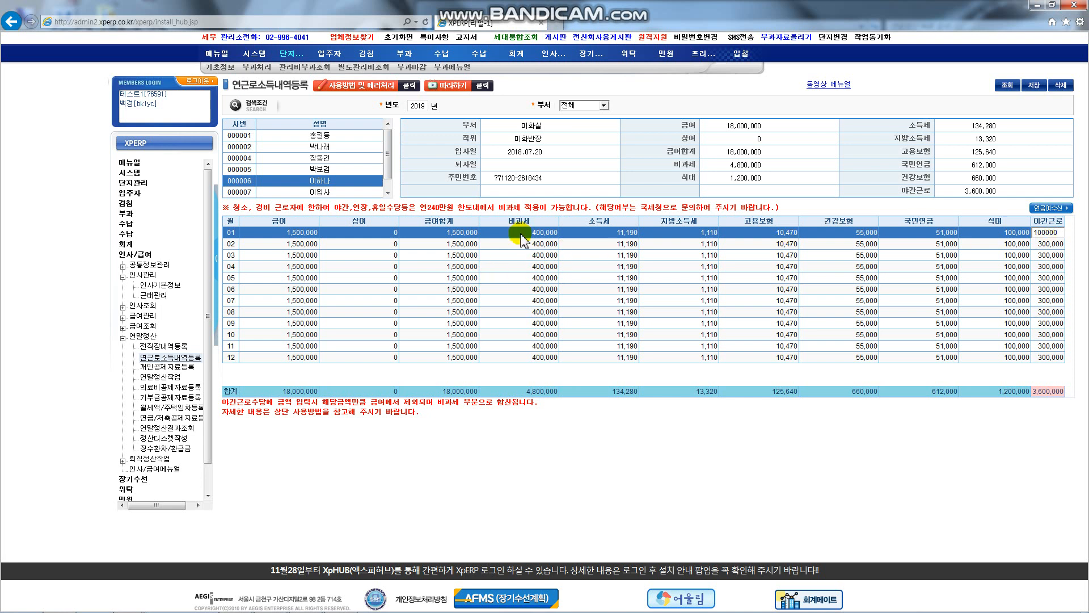
{"action": "key", "text": "Return"}
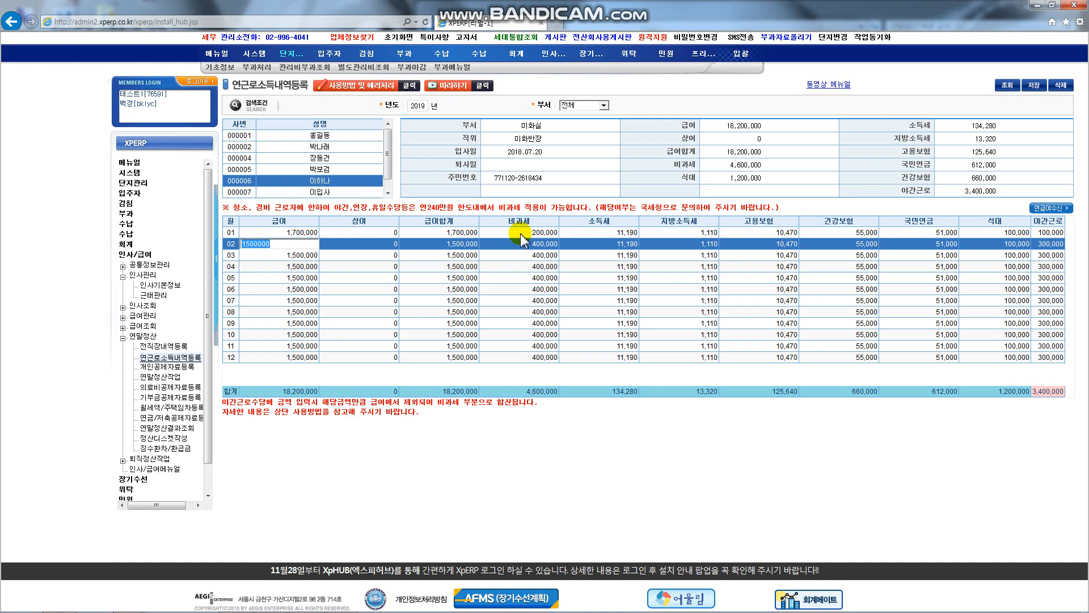
{"action": "left_click", "coordinate": [1039, 243]}
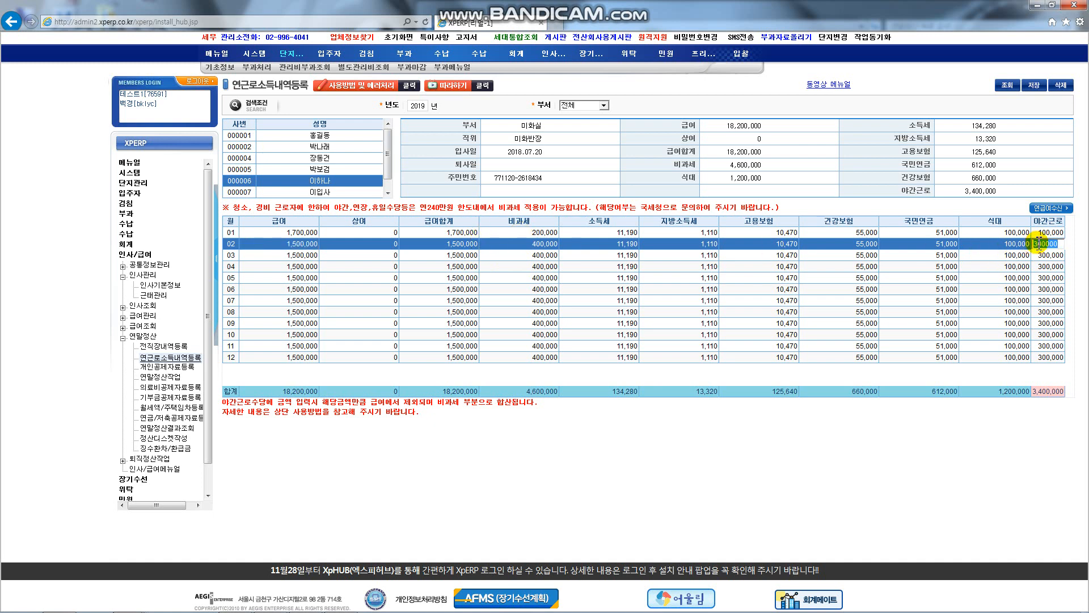
{"action": "type", "text": "100000"}
{"action": "key", "text": "Return"}
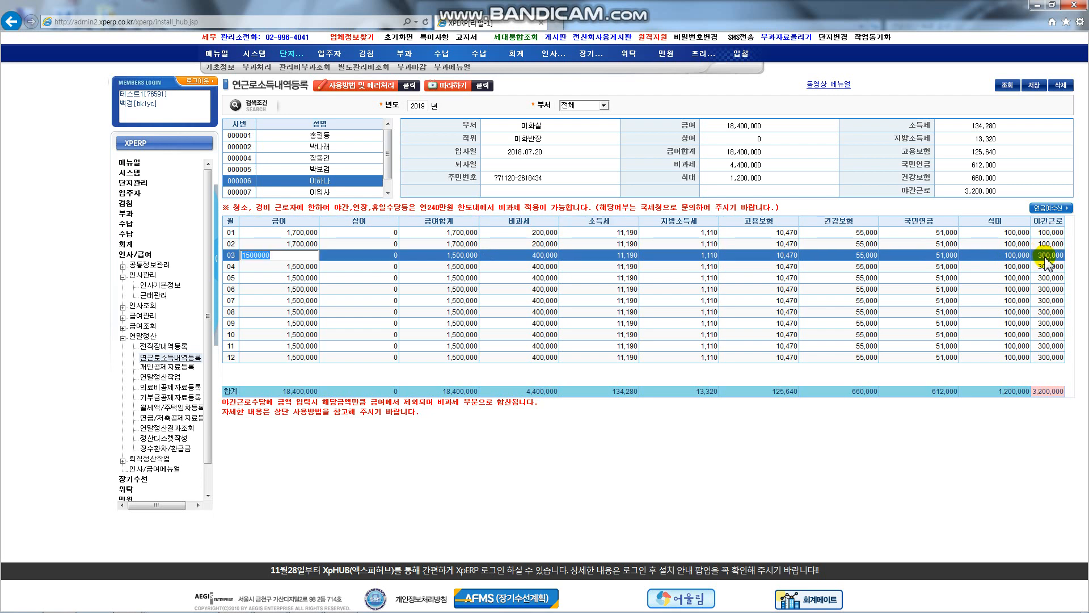
{"action": "left_click", "coordinate": [1042, 255]}
{"action": "type", "text": "1500000"}
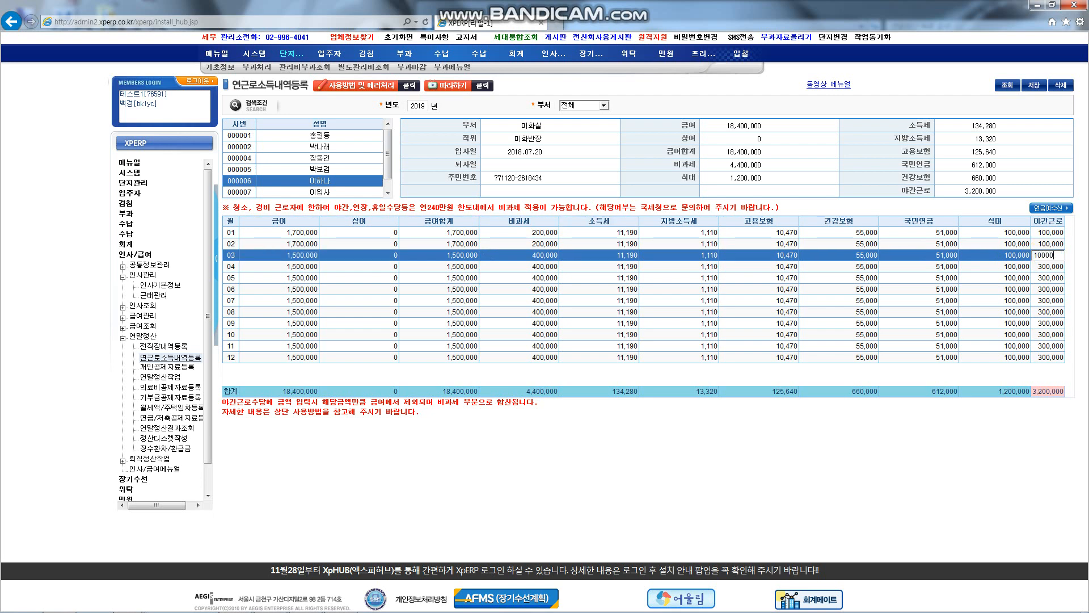
{"action": "key", "text": "Return"}
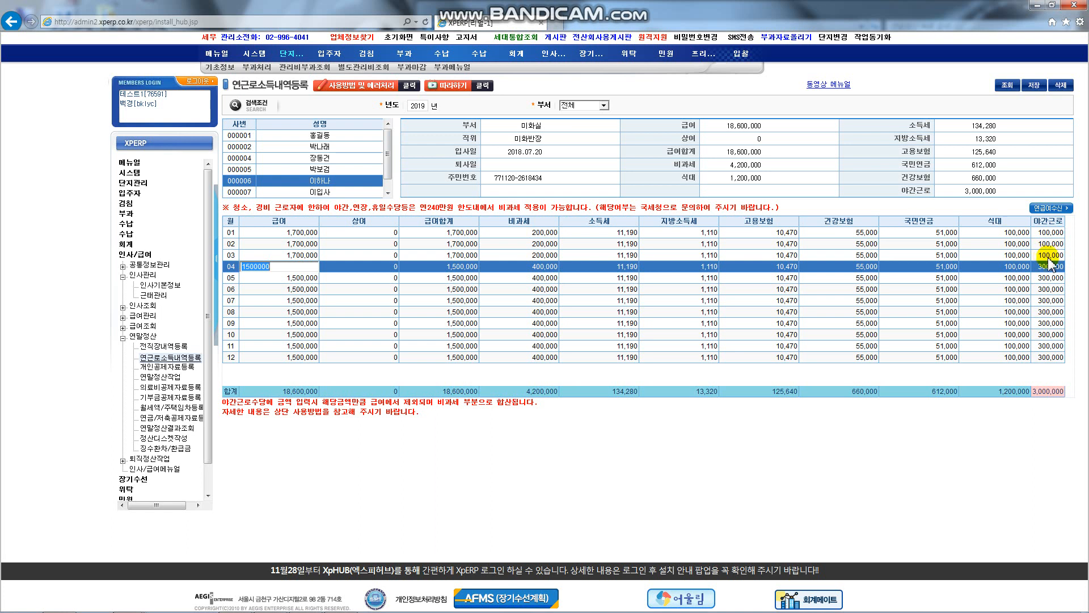
{"action": "left_click", "coordinate": [1045, 264]}
{"action": "type", "text": "10000"}
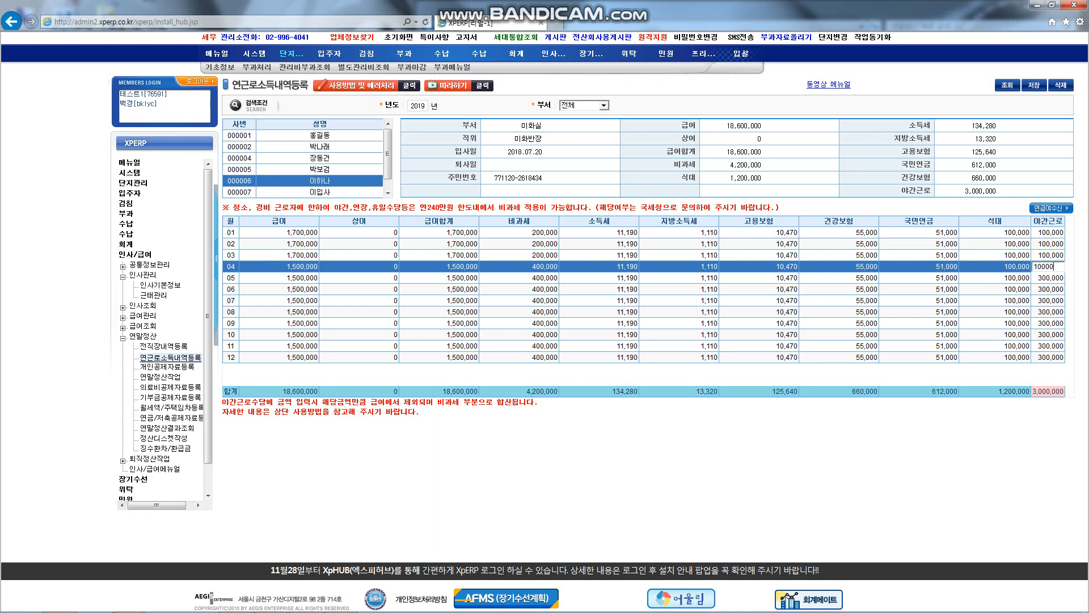
{"action": "key", "text": "Return"}
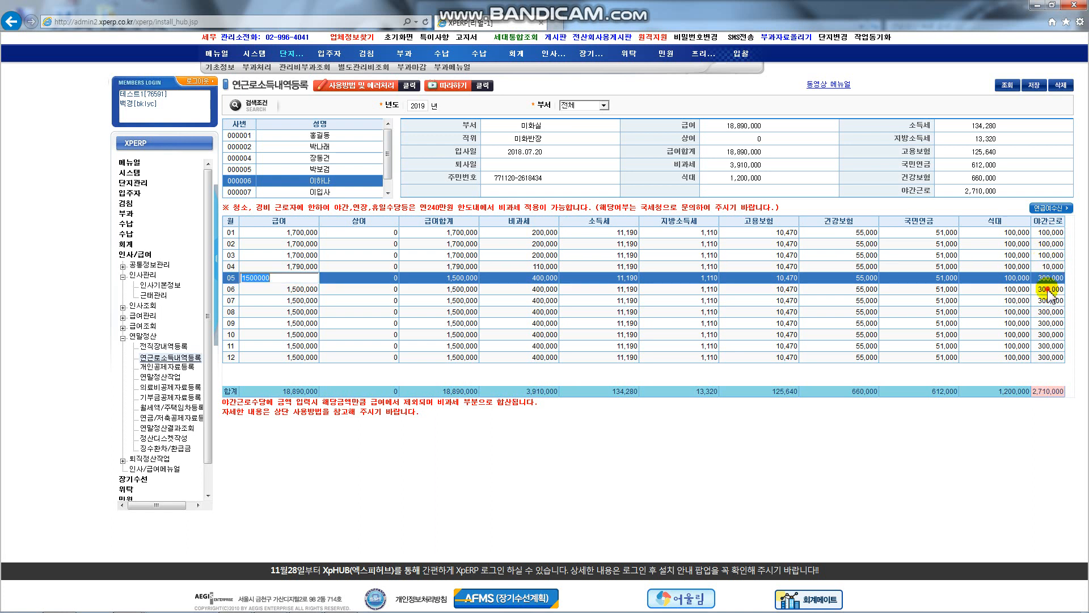
Step: Zero the 야간근로 for months 06–07, set month 07 pay to 1,800,000, and save
{"action": "left_click", "coordinate": [1049, 290]}
{"action": "type", "text": "0"}
{"action": "key", "text": "Return"}
{"action": "type", "text": "0"}
{"action": "key", "text": "Return"}
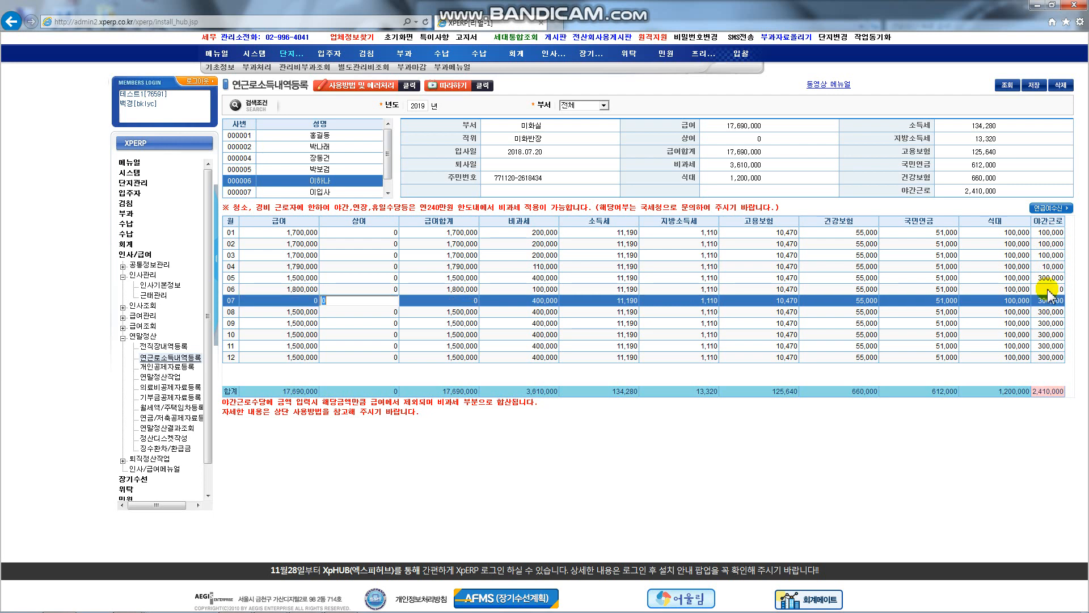
{"action": "left_click", "coordinate": [307, 300]}
{"action": "type", "text": "1800000"}
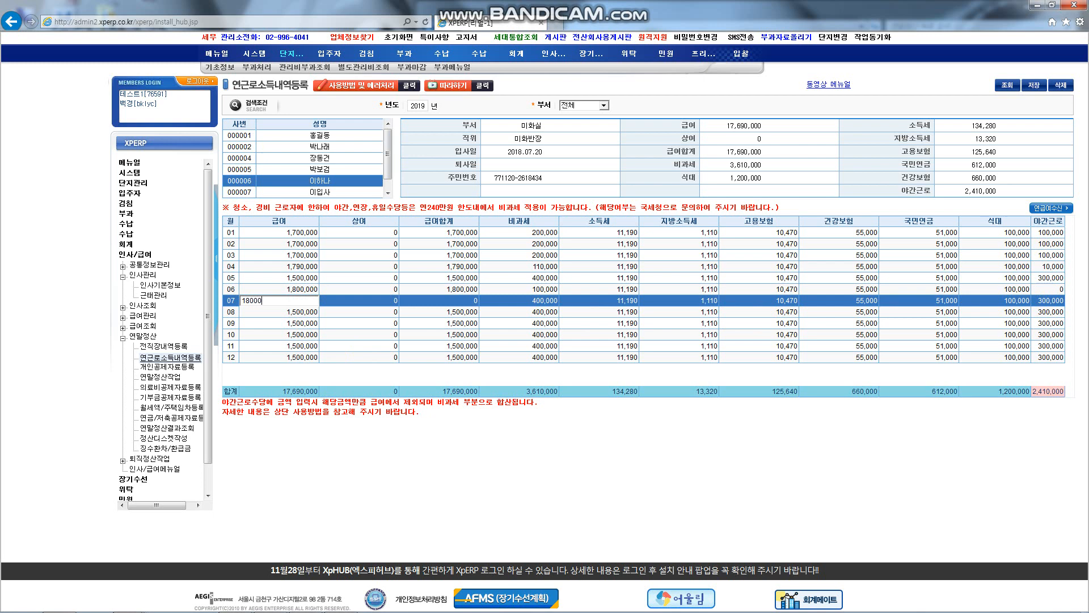
{"action": "key", "text": "Return"}
{"action": "left_click", "coordinate": [1053, 300]}
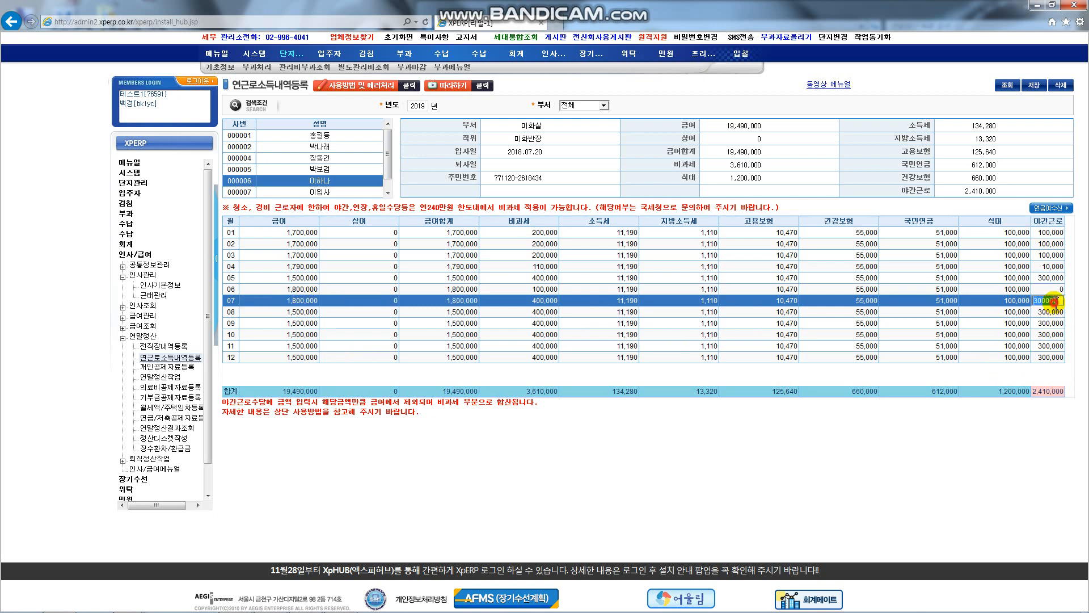
{"action": "type", "text": "0"}
{"action": "key", "text": "Return"}
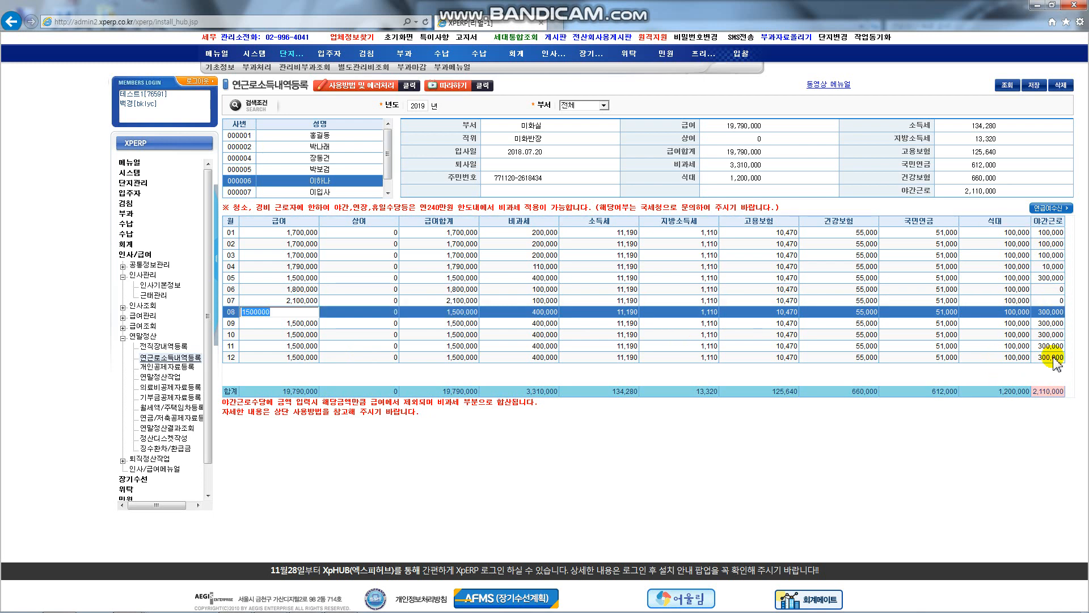
{"action": "left_click", "coordinate": [1034, 86]}
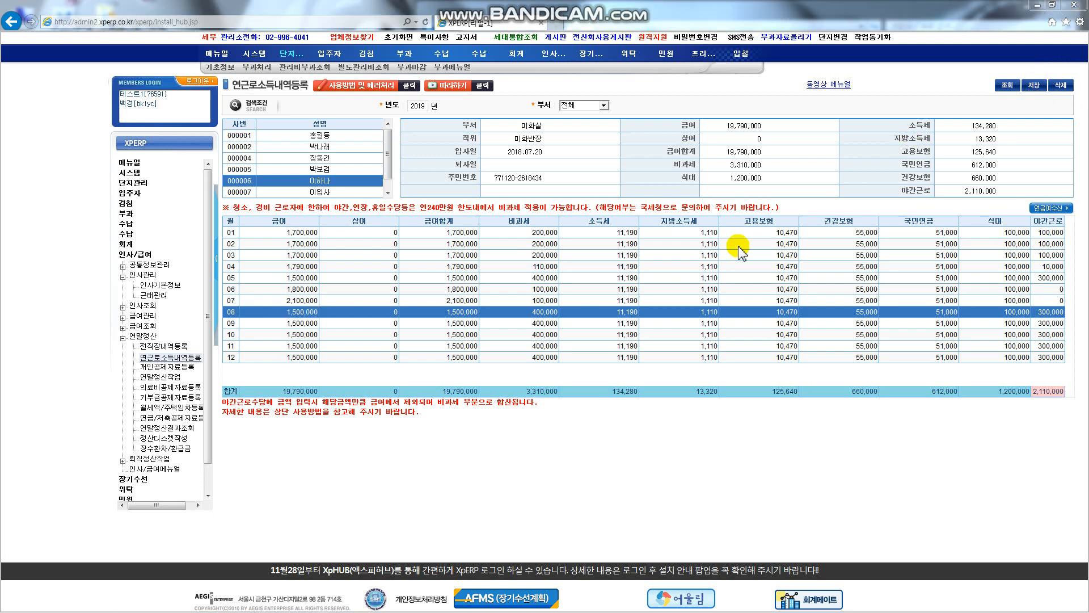
{"action": "left_click", "coordinate": [603, 351]}
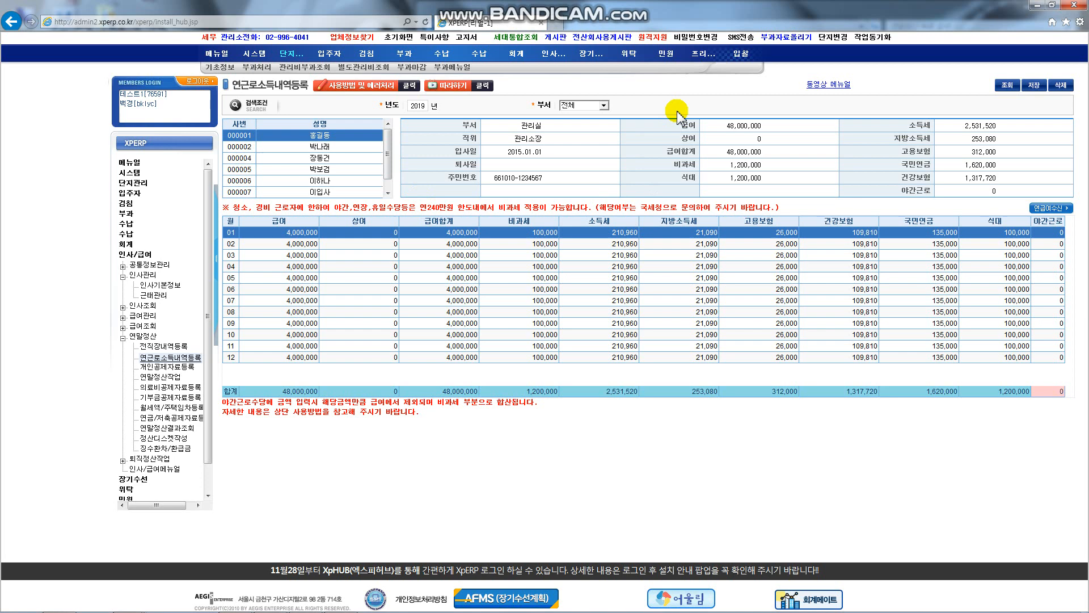
Step: Open 개인공제자료등록 under 연말정산 to view the 2019 personal deduction data
{"action": "left_click", "coordinate": [168, 367]}
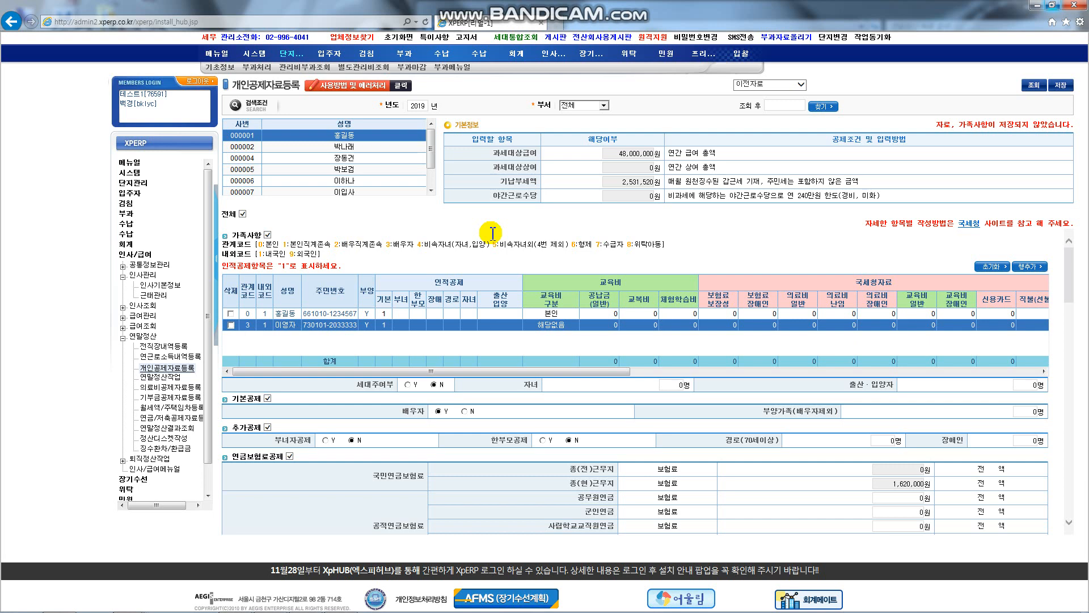
{"action": "left_click", "coordinate": [351, 138]}
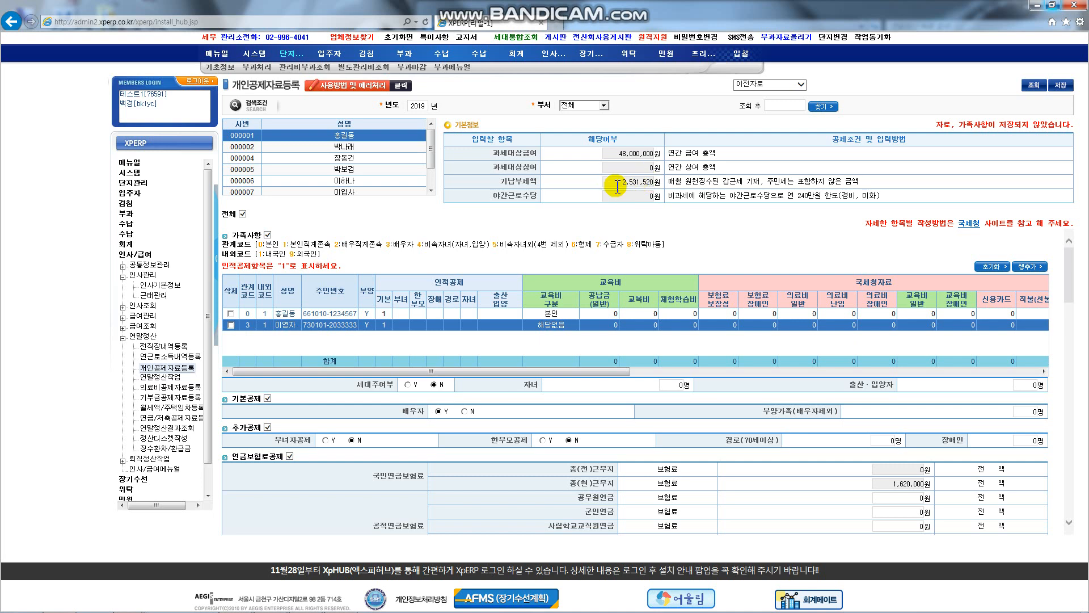
{"action": "left_click_drag", "start_coordinate": [617, 187], "coordinate": [658, 183]}
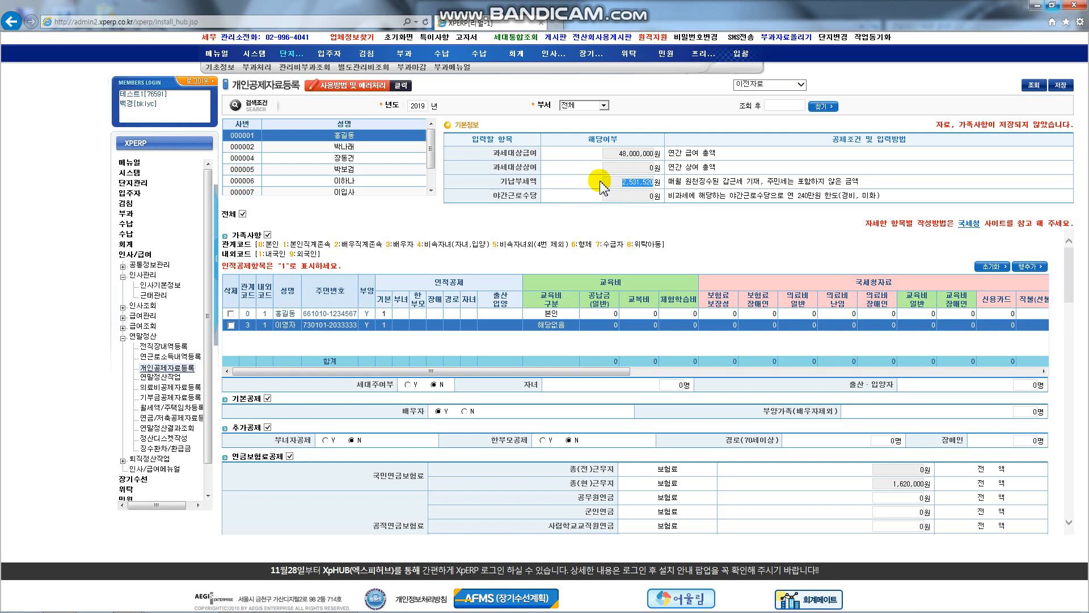
{"action": "left_click", "coordinate": [689, 182]}
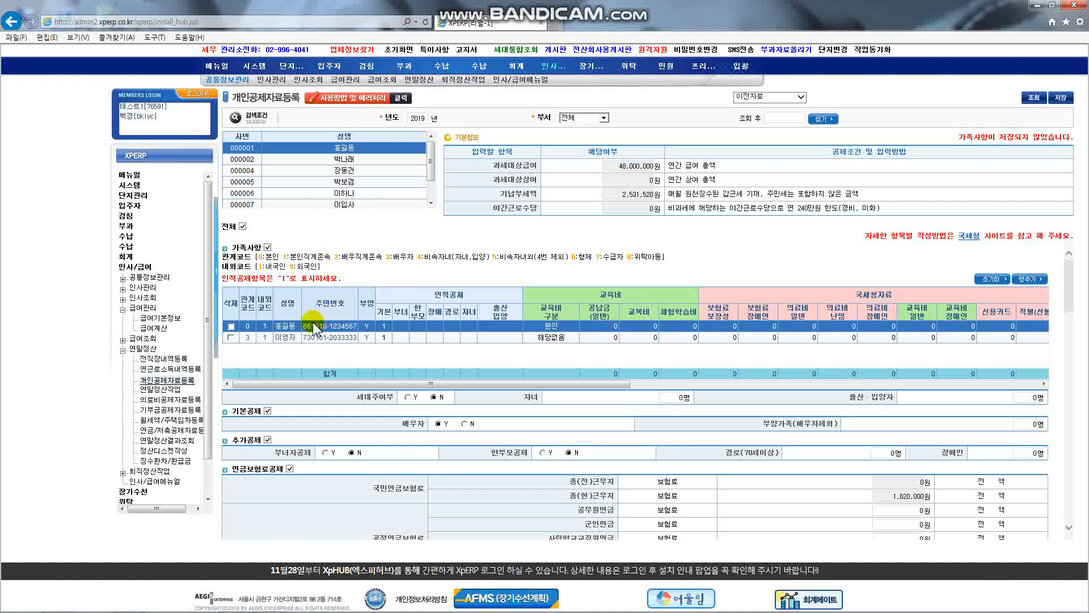
{"action": "left_click", "coordinate": [146, 287]}
{"action": "left_click", "coordinate": [175, 299]}
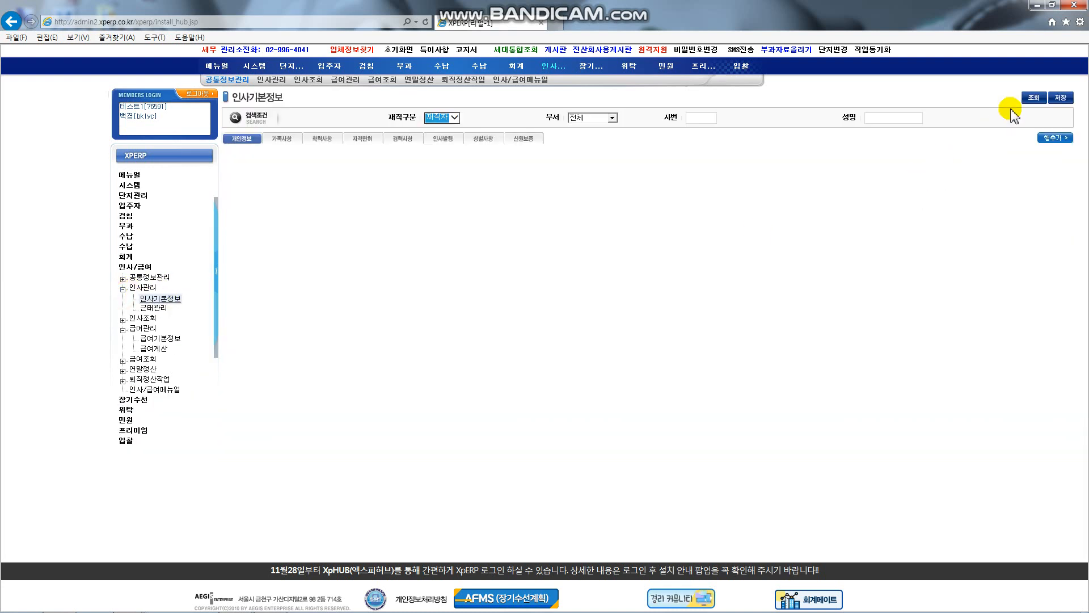
{"action": "left_click", "coordinate": [1034, 104]}
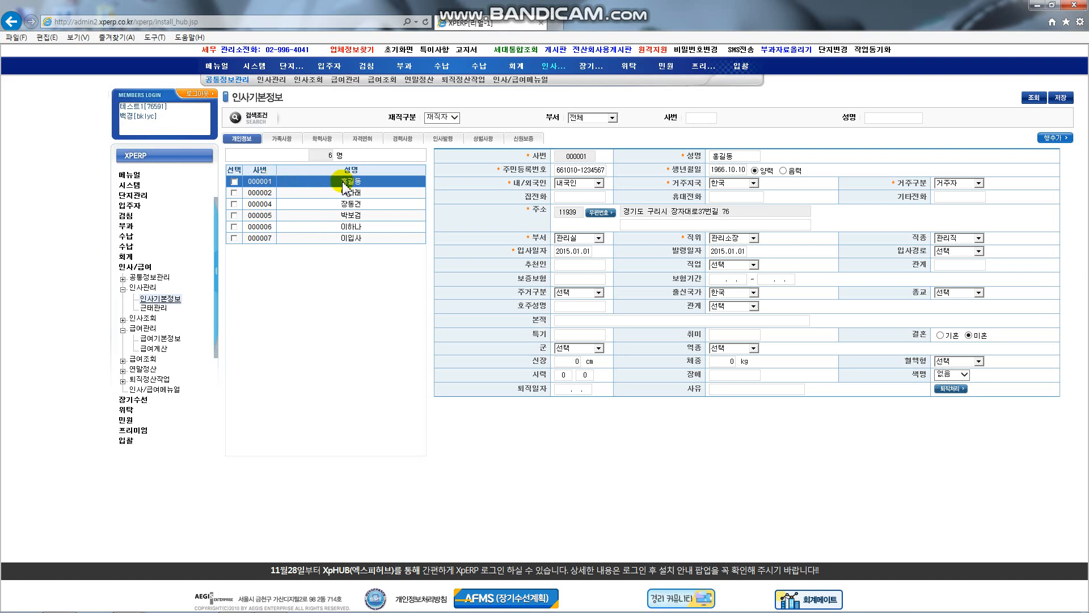
{"action": "left_click", "coordinate": [275, 138]}
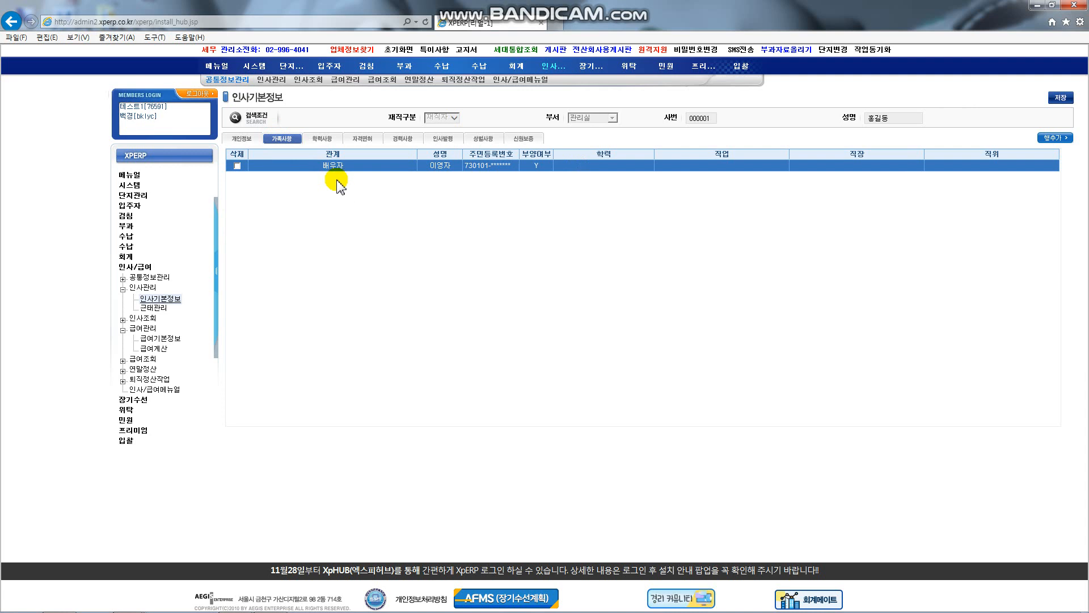
{"action": "left_click", "coordinate": [123, 372]}
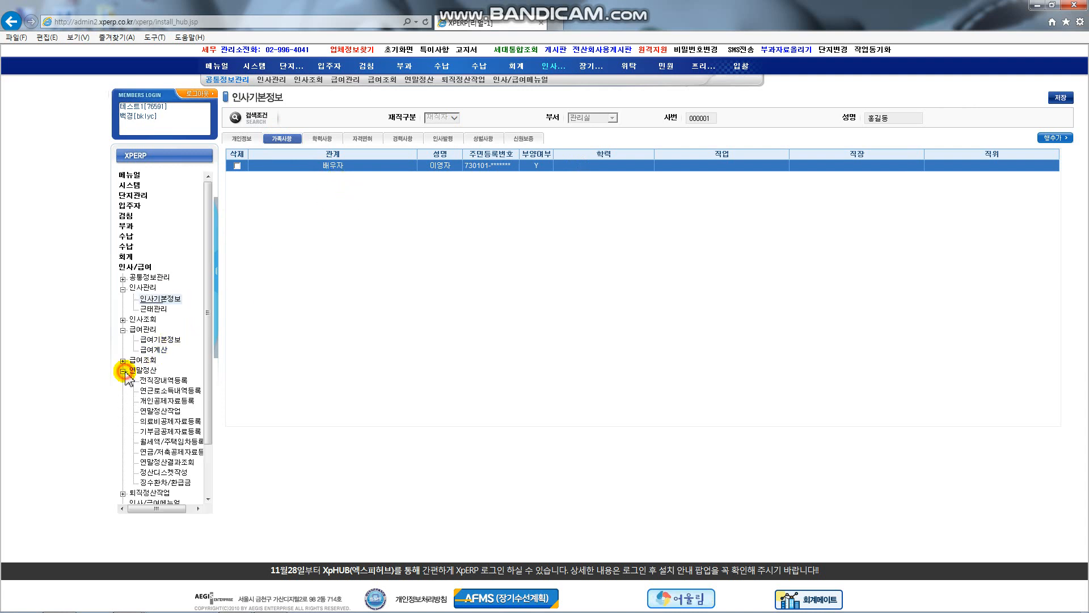
{"action": "left_click", "coordinate": [186, 402]}
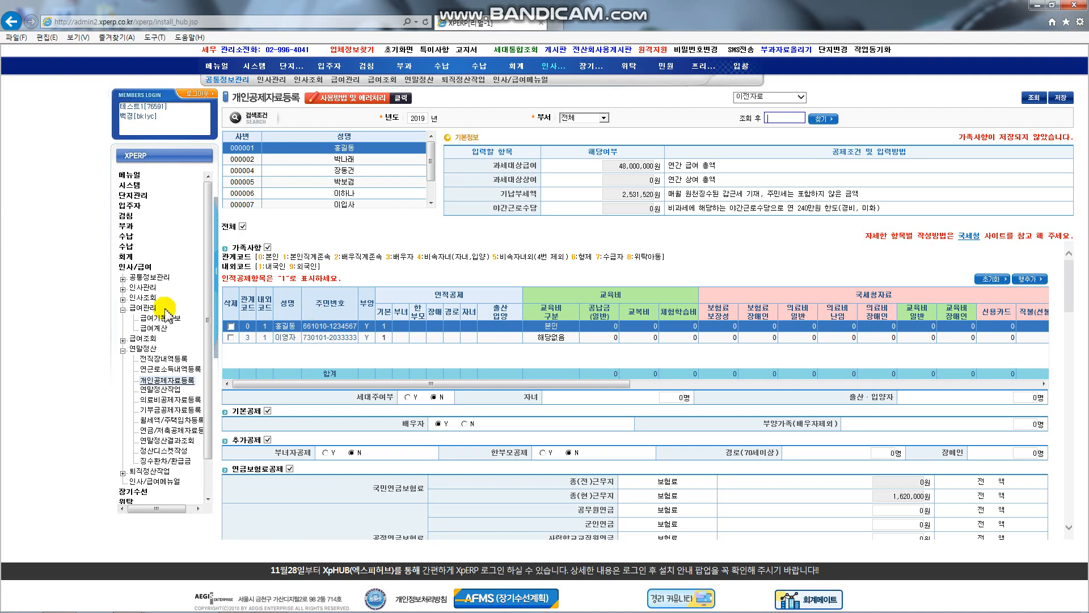
Step: Add a family row with relation code 4 and the child's name and resident number
{"action": "left_click", "coordinate": [123, 289]}
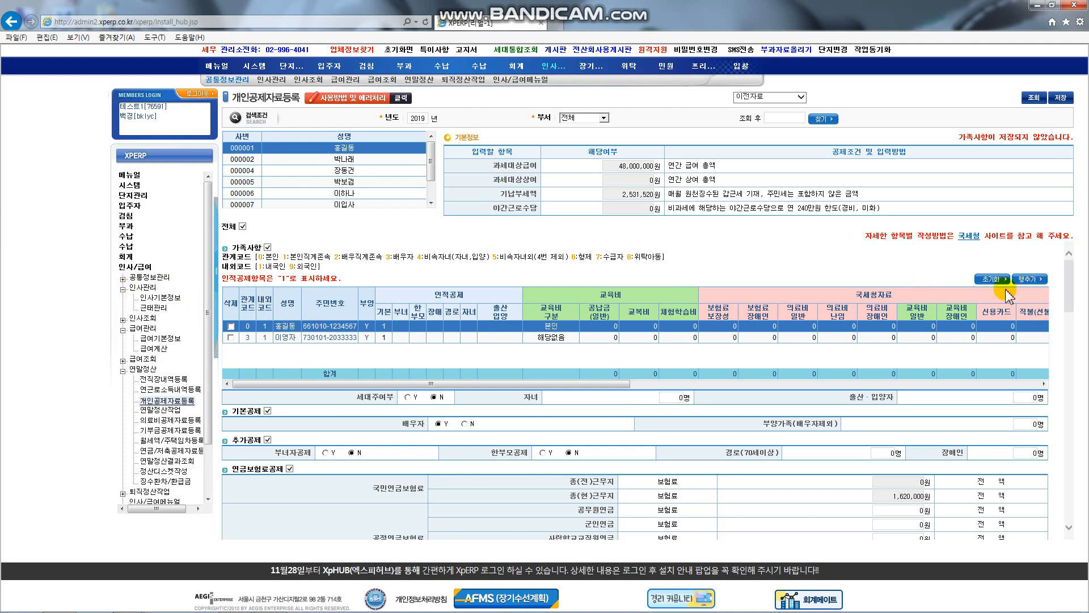
{"action": "left_click", "coordinate": [1030, 280]}
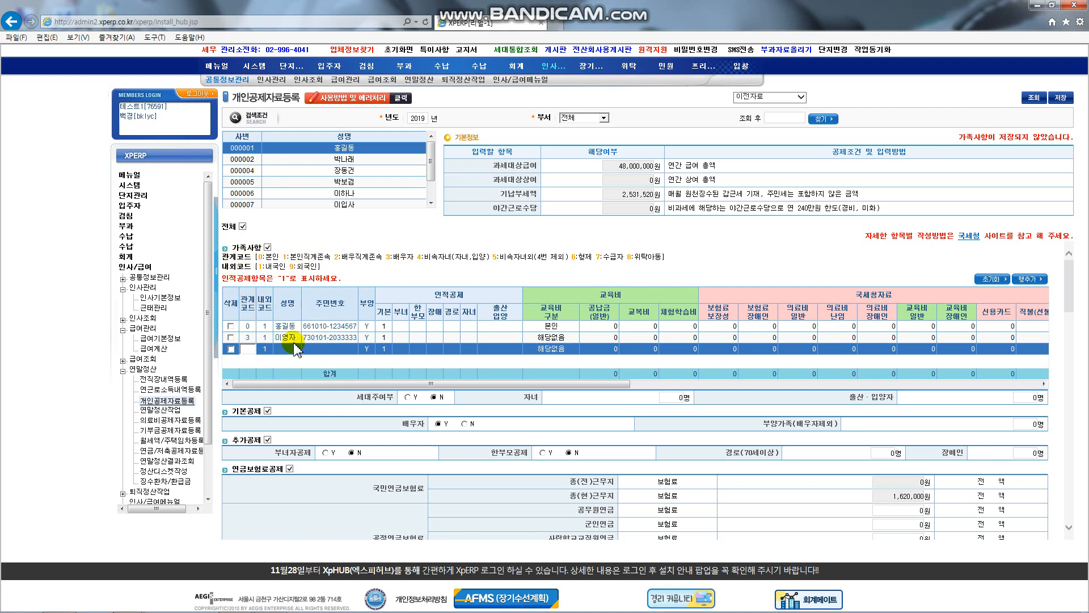
{"action": "type", "text": "4"}
{"action": "key", "text": "Tab"}
{"action": "key", "text": "Tab"}
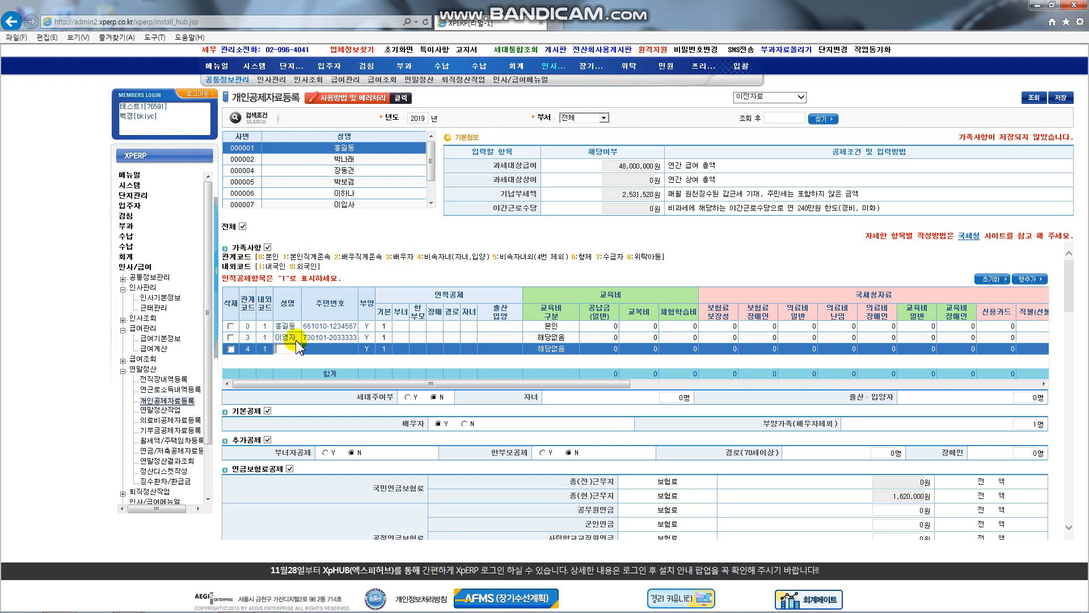
{"action": "type", "text": "ㅇ"}
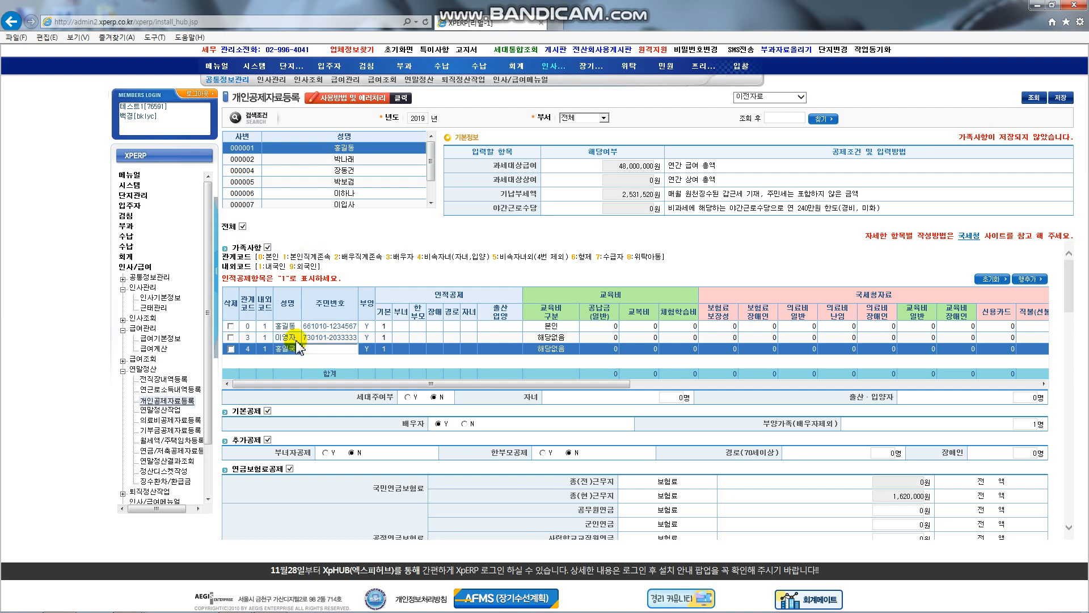
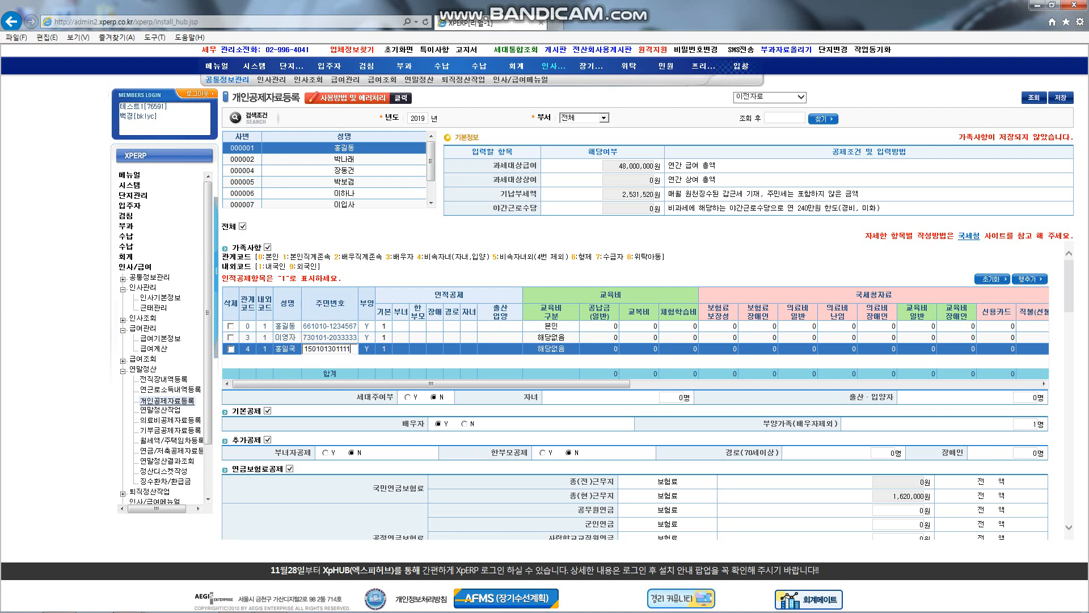
{"action": "type", "text": "1"}
{"action": "key", "text": "Tab"}
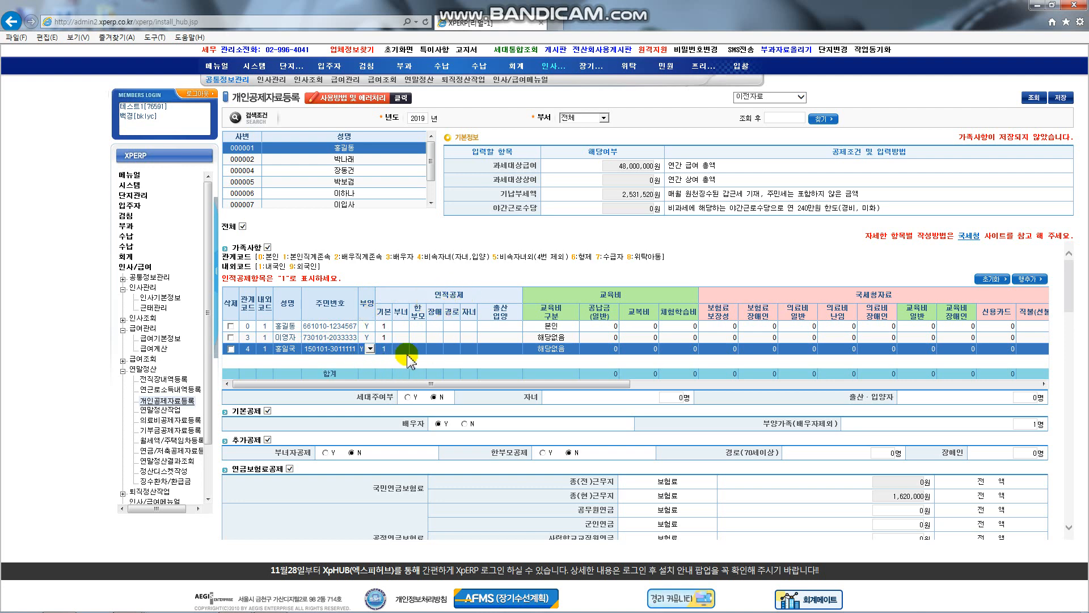
Step: Enter 1 in the new dependent's 자녀 column to claim the child deduction
{"action": "left_click", "coordinate": [466, 350]}
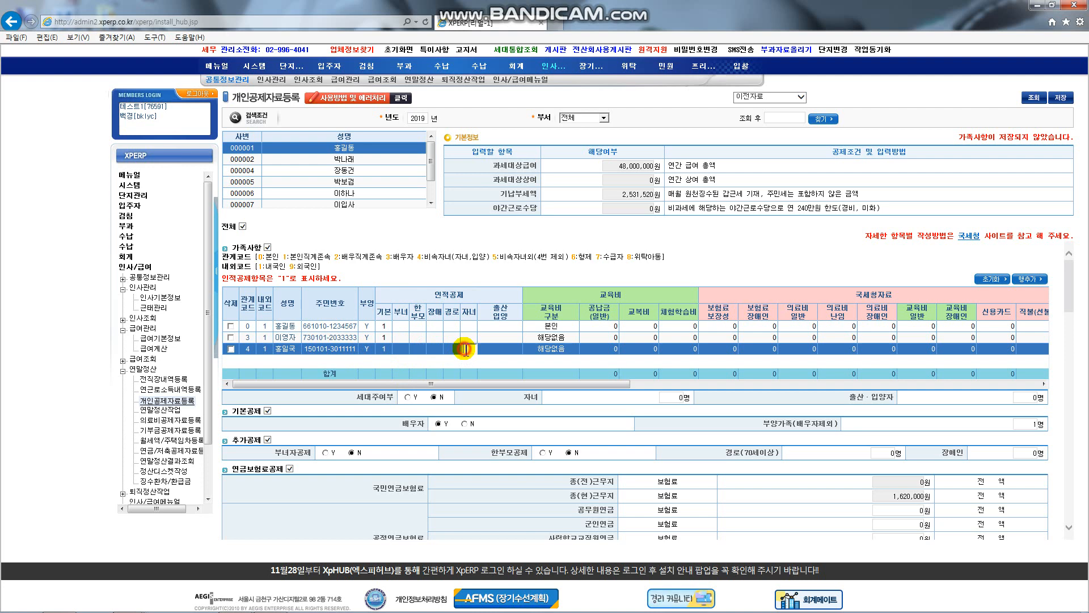
{"action": "type", "text": "1"}
{"action": "left_click", "coordinate": [507, 352]}
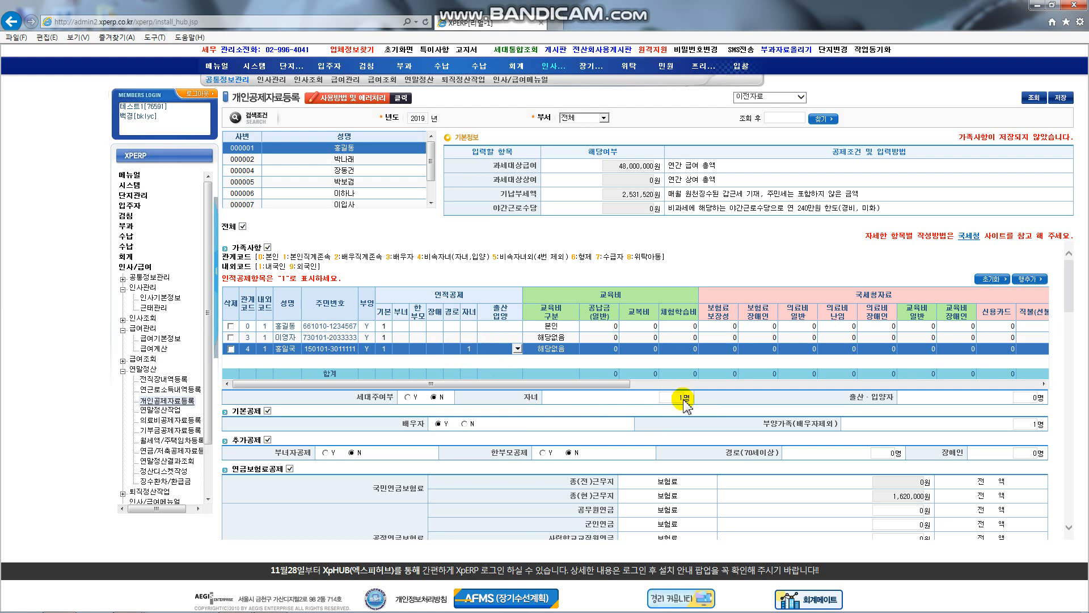
{"action": "left_click_drag", "start_coordinate": [762, 424], "coordinate": [829, 425]}
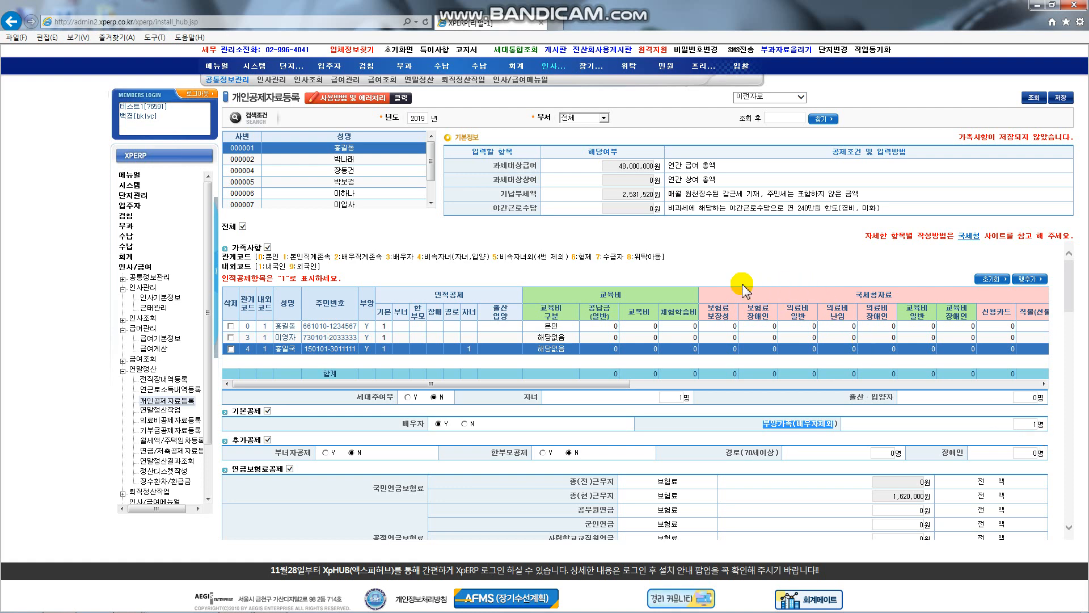
{"action": "left_click_drag", "start_coordinate": [593, 384], "coordinate": [960, 396]}
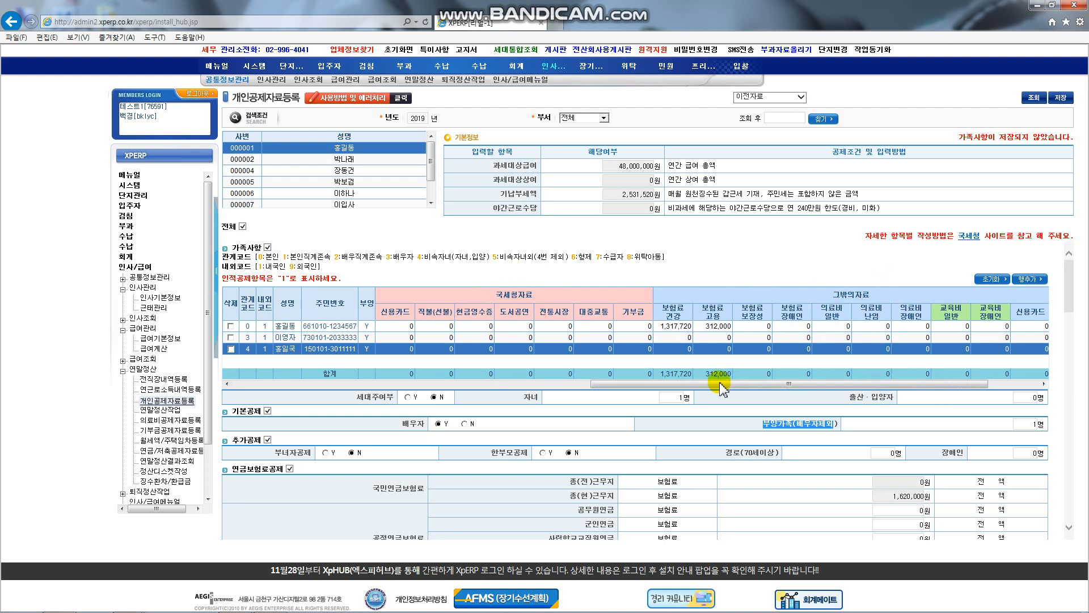
{"action": "left_click_drag", "start_coordinate": [720, 387], "coordinate": [323, 391]}
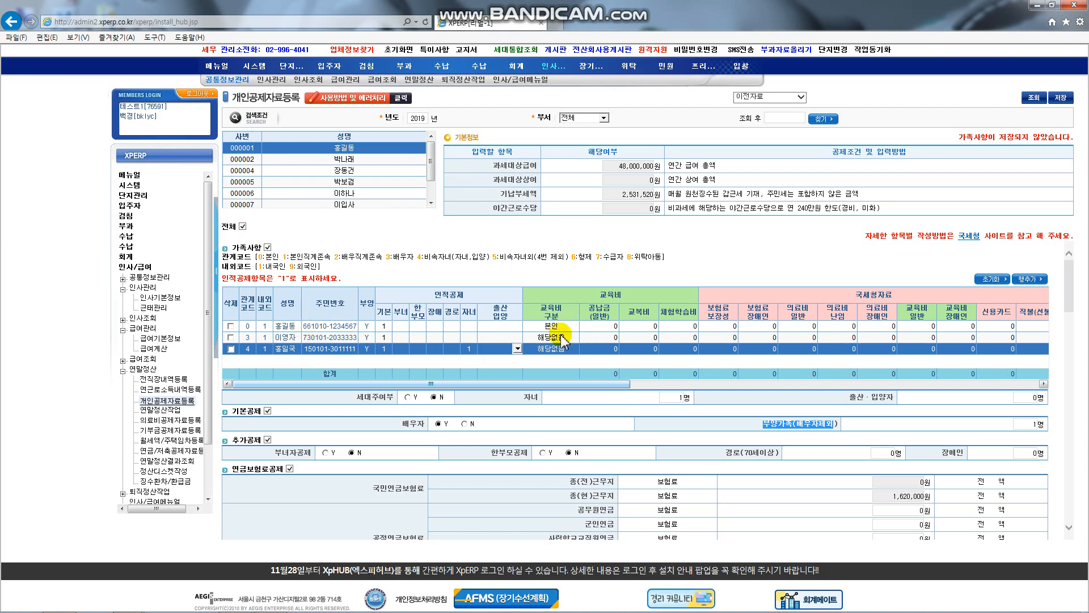
Step: Set the child's 교육비 구분 to 취학전아동
{"action": "left_click", "coordinate": [575, 349]}
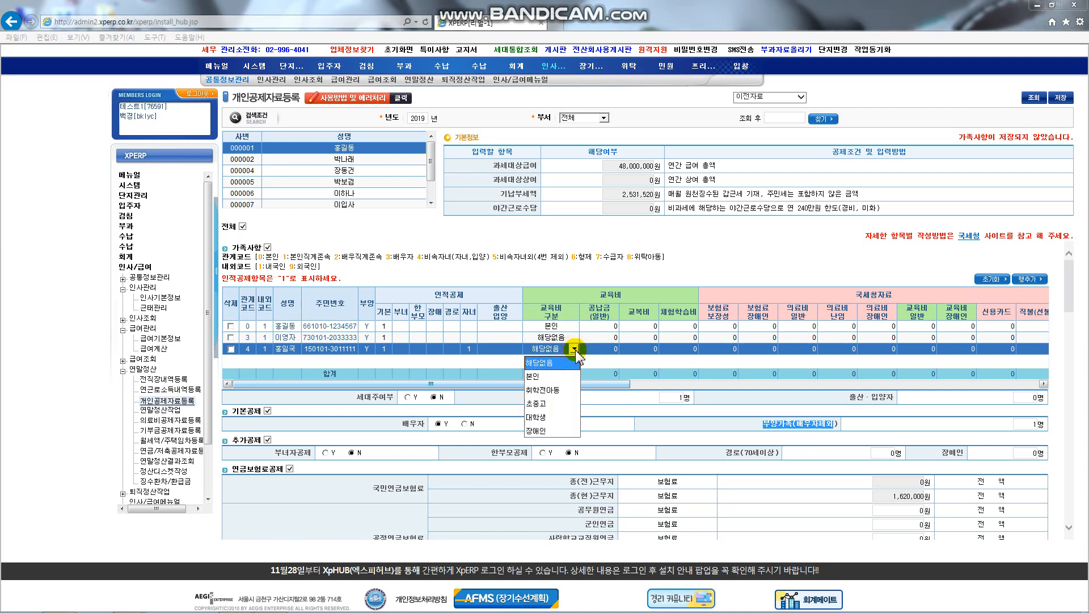
{"action": "left_click", "coordinate": [555, 391]}
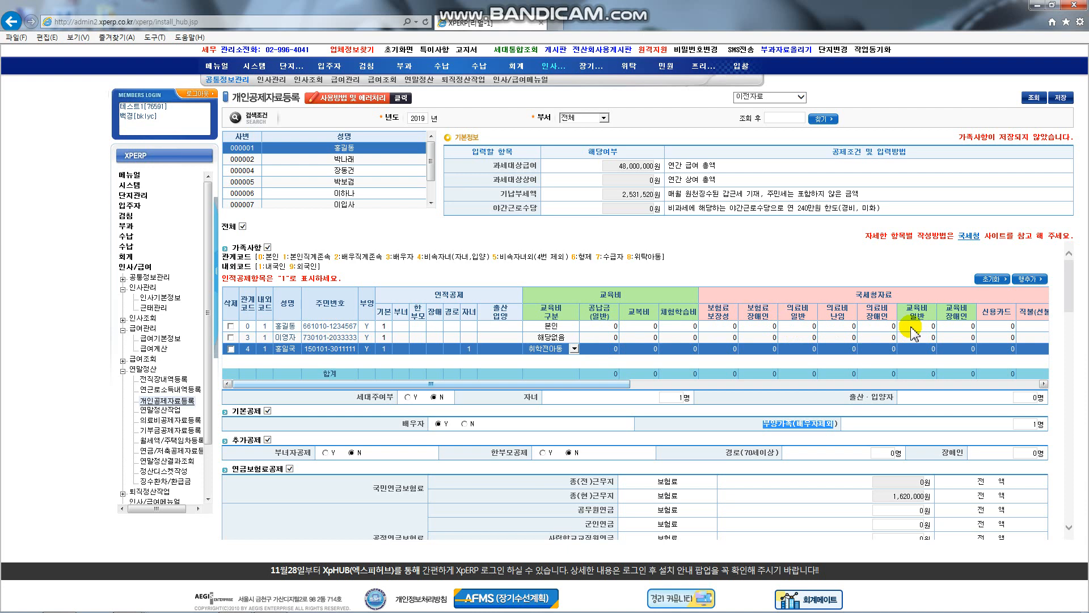
{"action": "left_click", "coordinate": [771, 327]}
{"action": "left_click", "coordinate": [873, 328]}
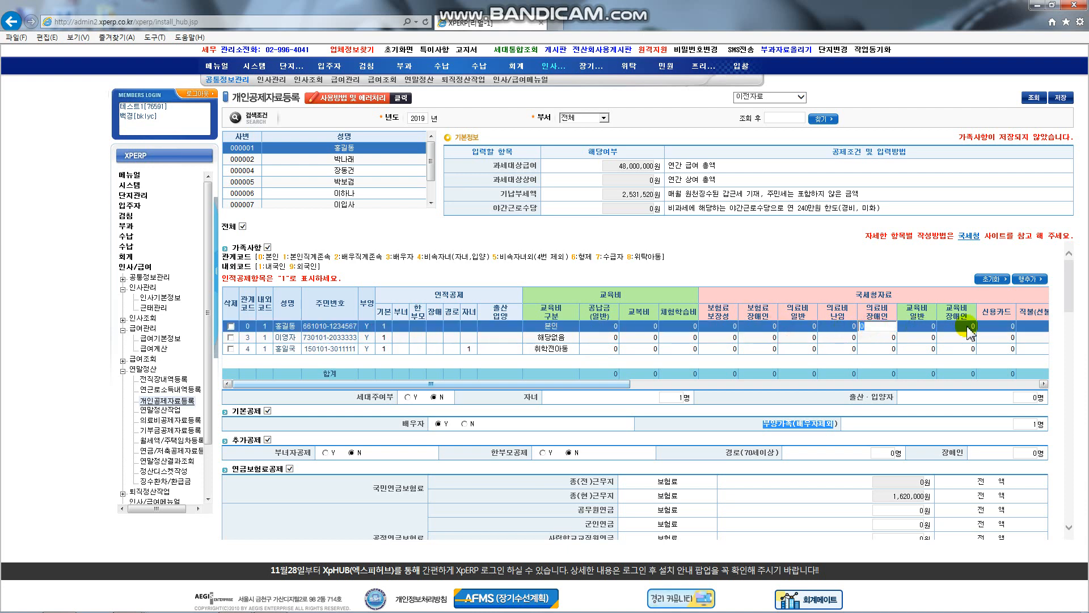
{"action": "left_click", "coordinate": [968, 326]}
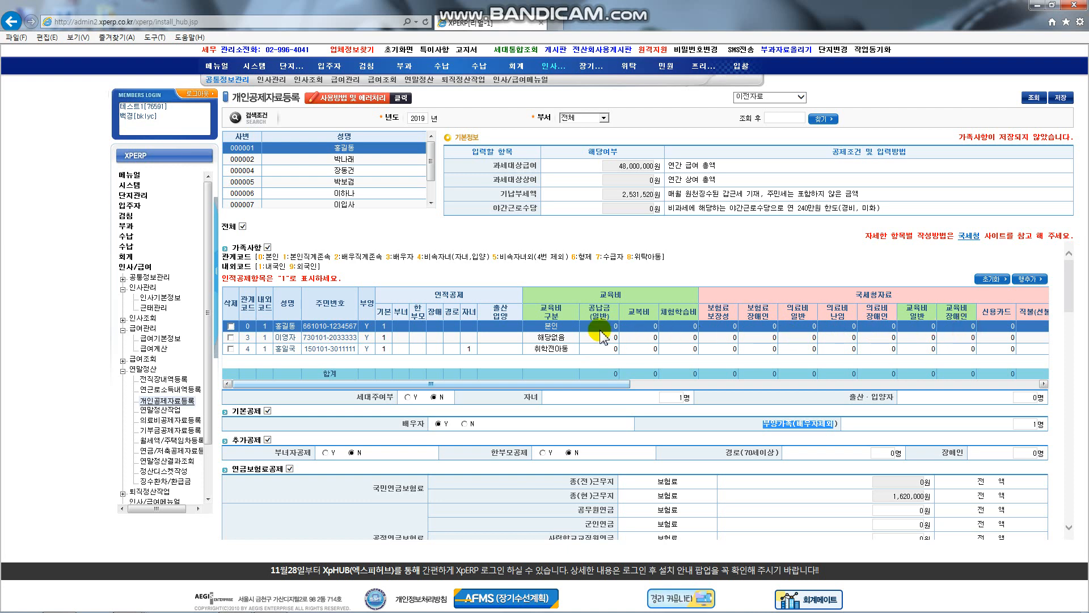
Step: Enter 1,000,000 as the child's 공납금(일반) amount
{"action": "left_click", "coordinate": [602, 350]}
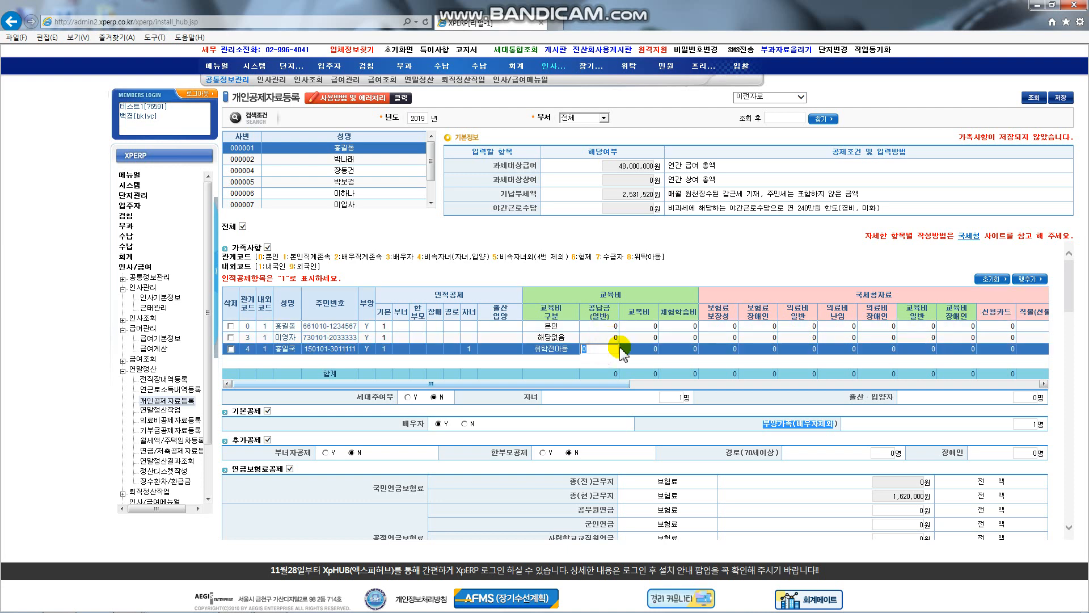
{"action": "type", "text": "1,000,00"}
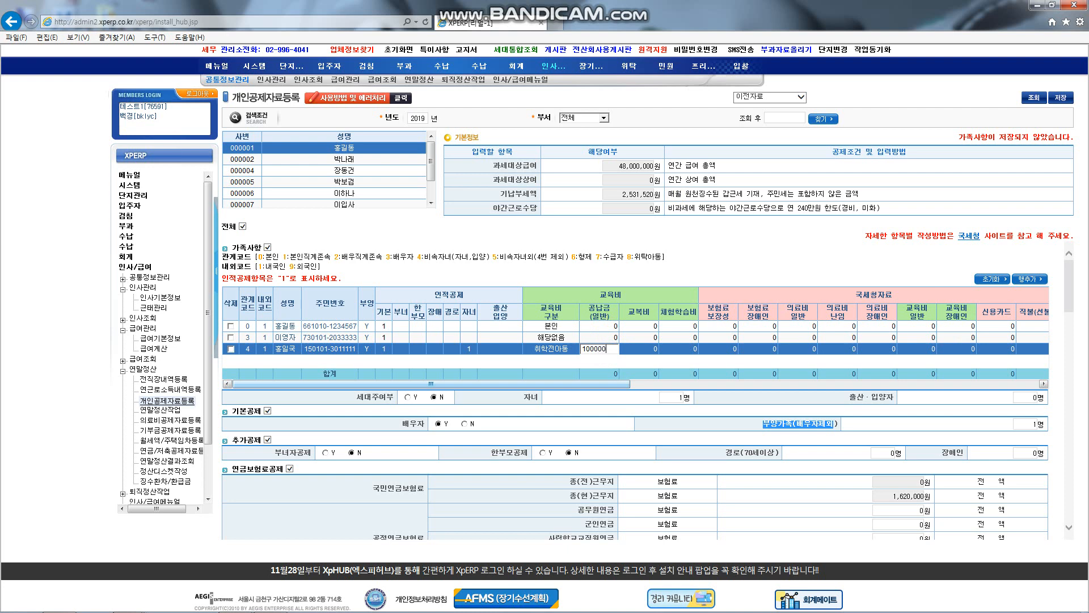
{"action": "type", "text": "0"}
{"action": "key", "text": "Tab"}
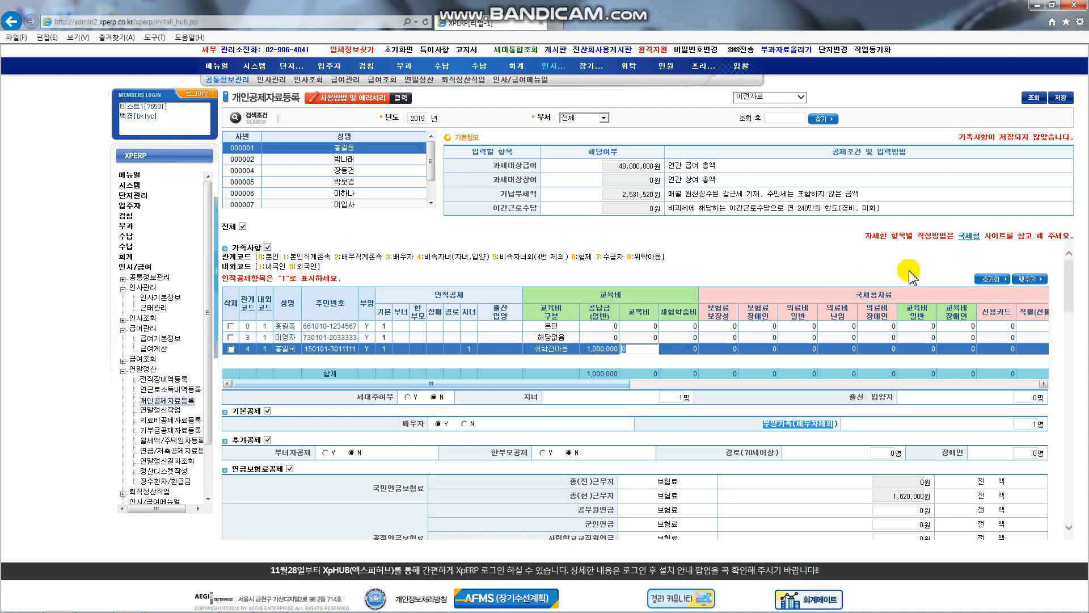
{"action": "left_click", "coordinate": [931, 350]}
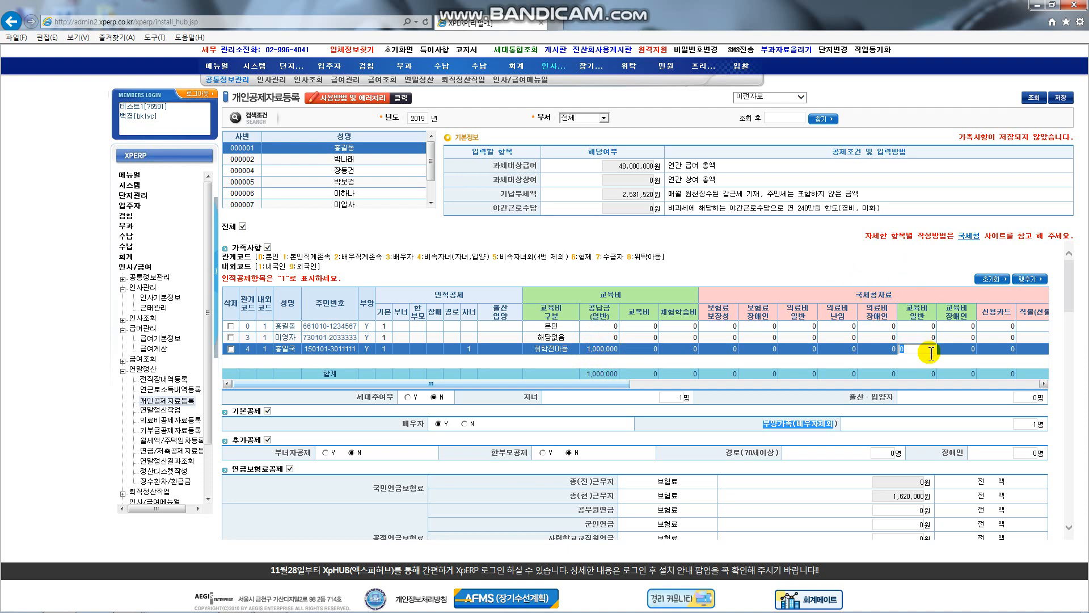
Step: Record the child's 1,000,000 교육비 일반 expense and check the spouse's 보험료 보장성 amount
{"action": "type", "text": "1000000"}
{"action": "left_click", "coordinate": [930, 352]}
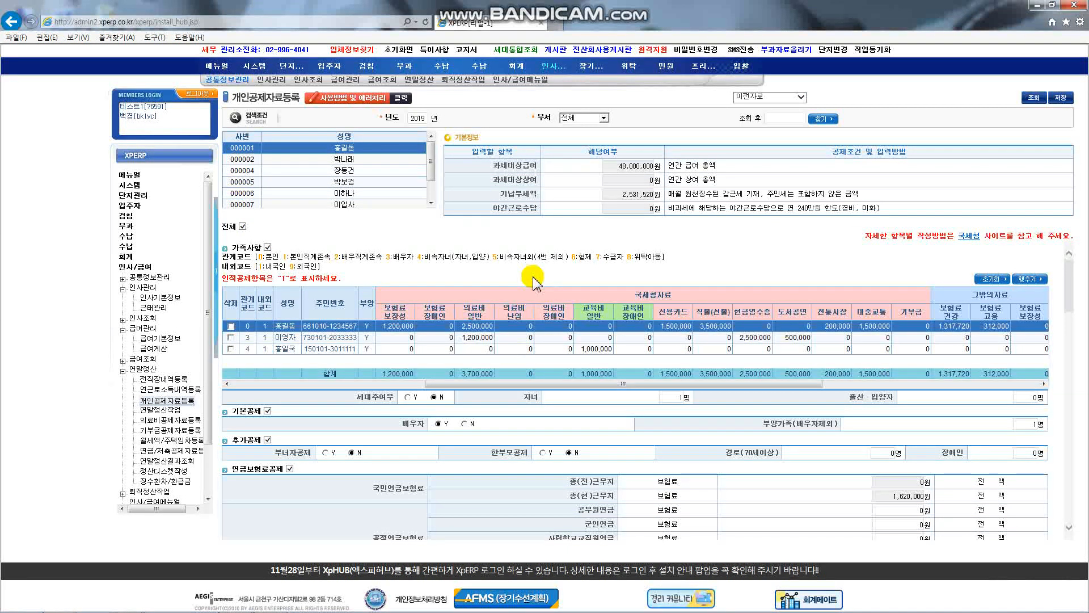
{"action": "left_click", "coordinate": [401, 337]}
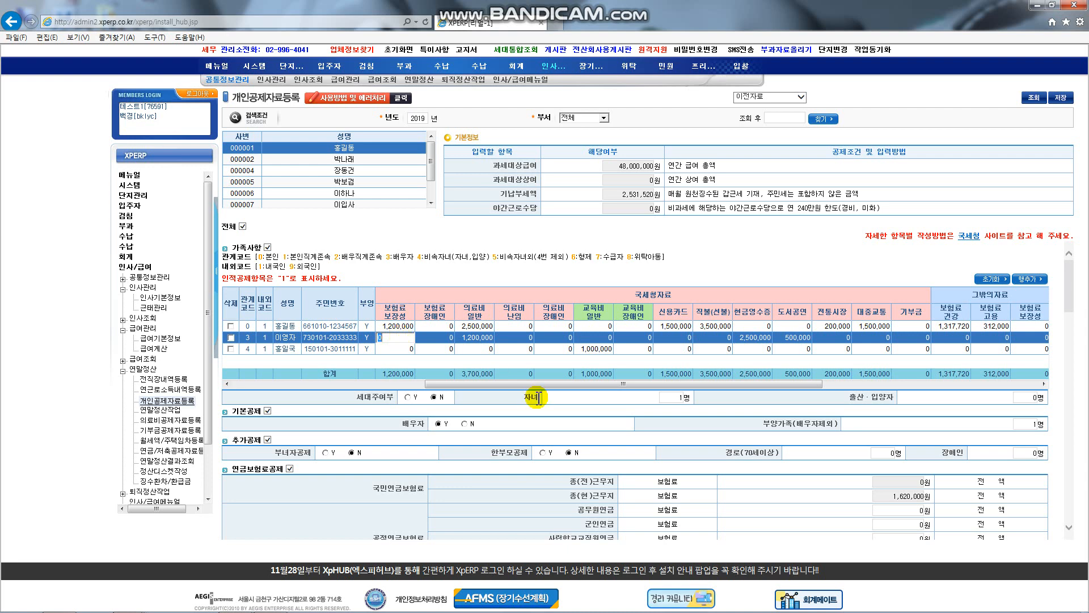
{"action": "left_click", "coordinate": [681, 313]}
Step: Scroll the deduction grid right to review the employee's 1,317,720 health insurance amount
{"action": "left_click", "coordinate": [716, 316]}
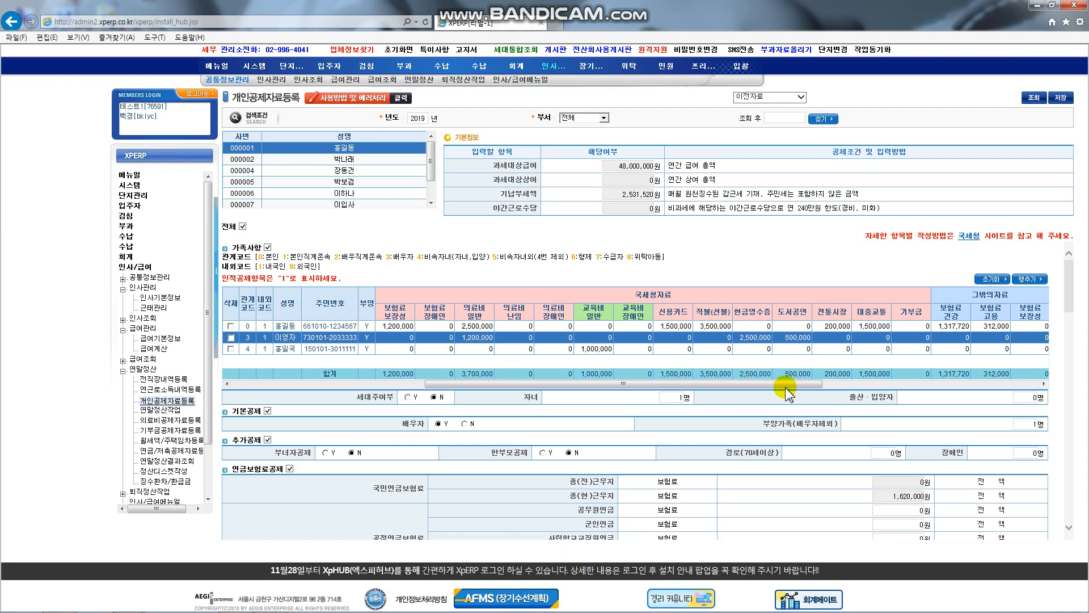
{"action": "left_click_drag", "start_coordinate": [786, 388], "coordinate": [979, 395]}
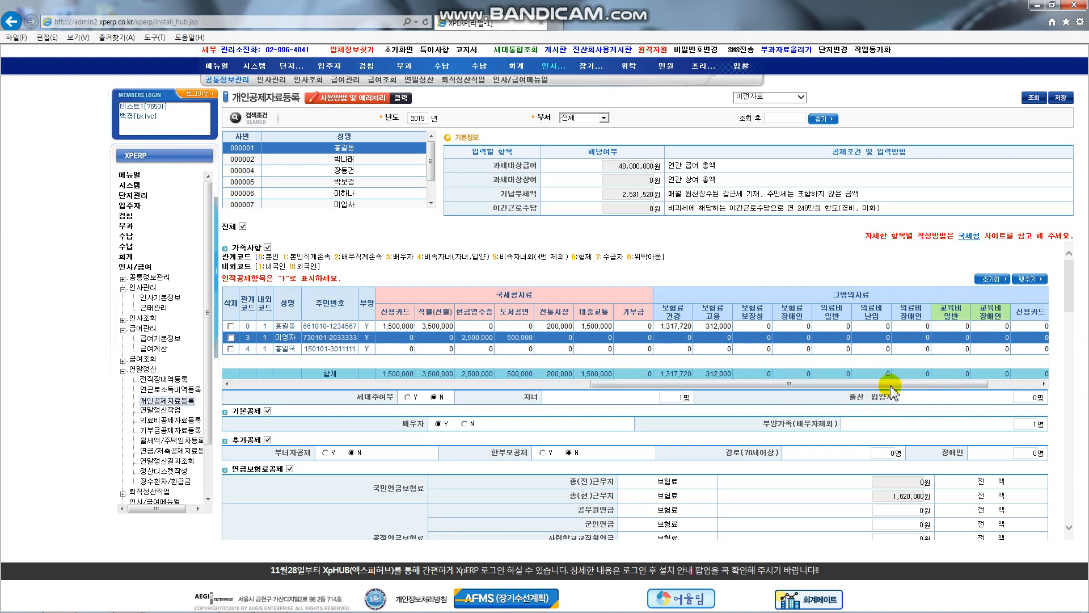
{"action": "left_click", "coordinate": [683, 327]}
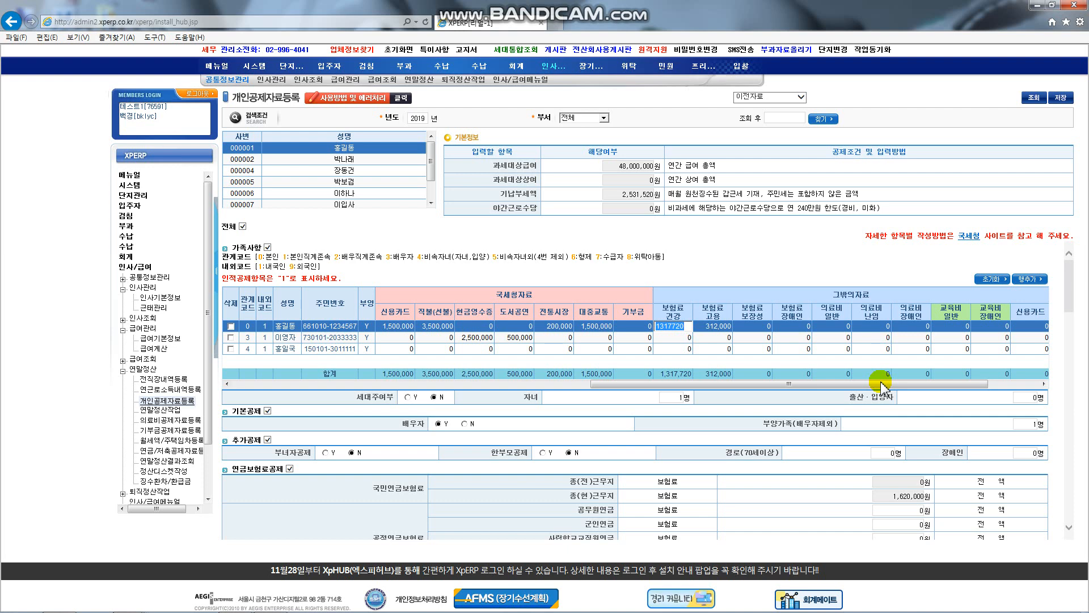
{"action": "left_click", "coordinate": [1067, 298]}
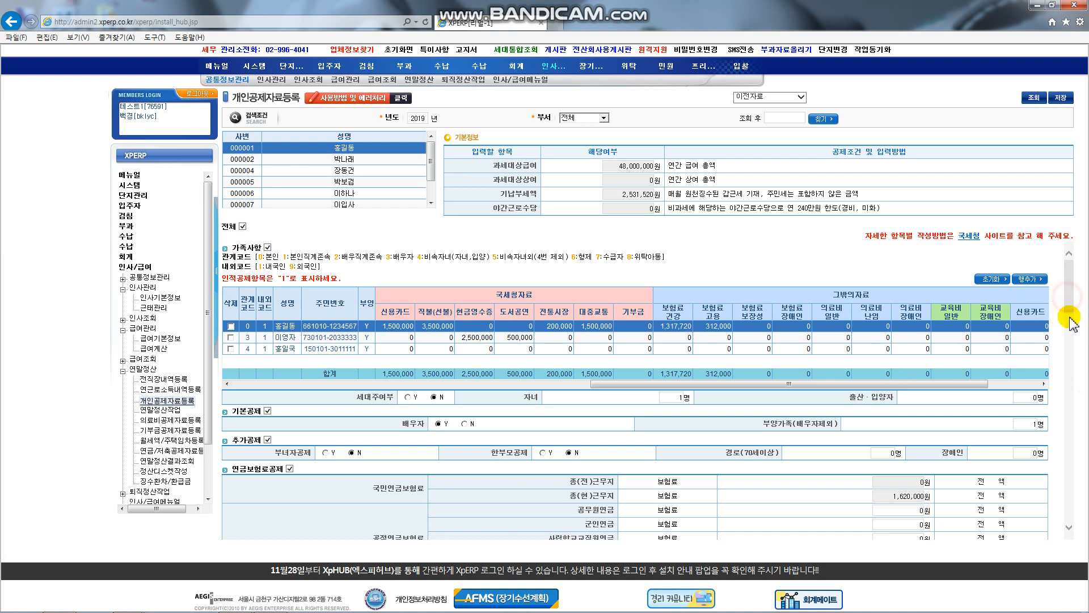
{"action": "left_click_drag", "start_coordinate": [1072, 324], "coordinate": [1071, 348]}
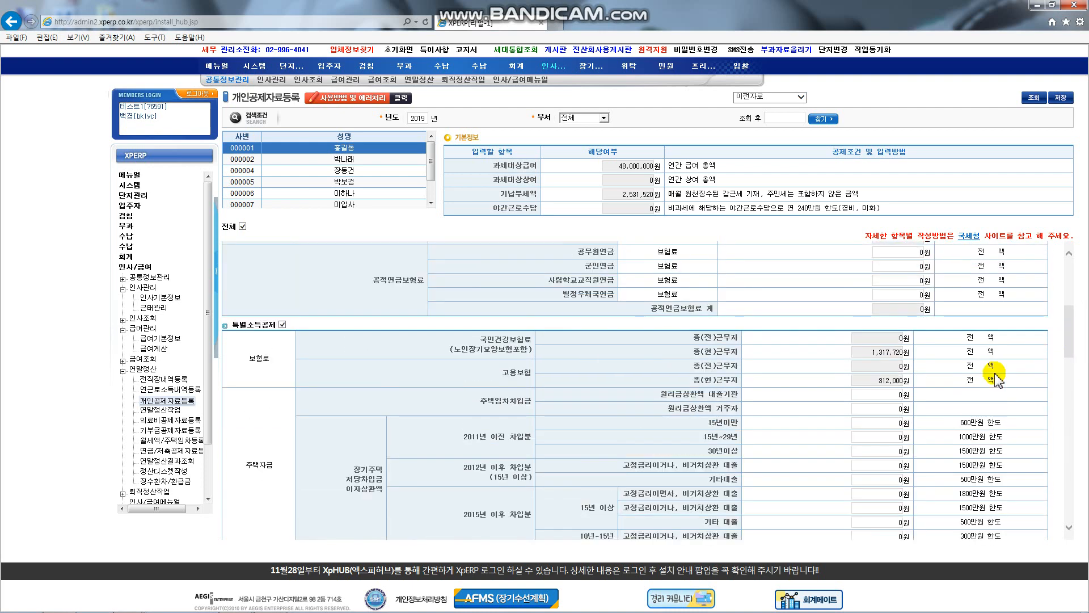
{"action": "scroll", "coordinate": [856, 375], "scroll_direction": "up", "scroll_amount": 2}
{"action": "left_click", "coordinate": [899, 385]}
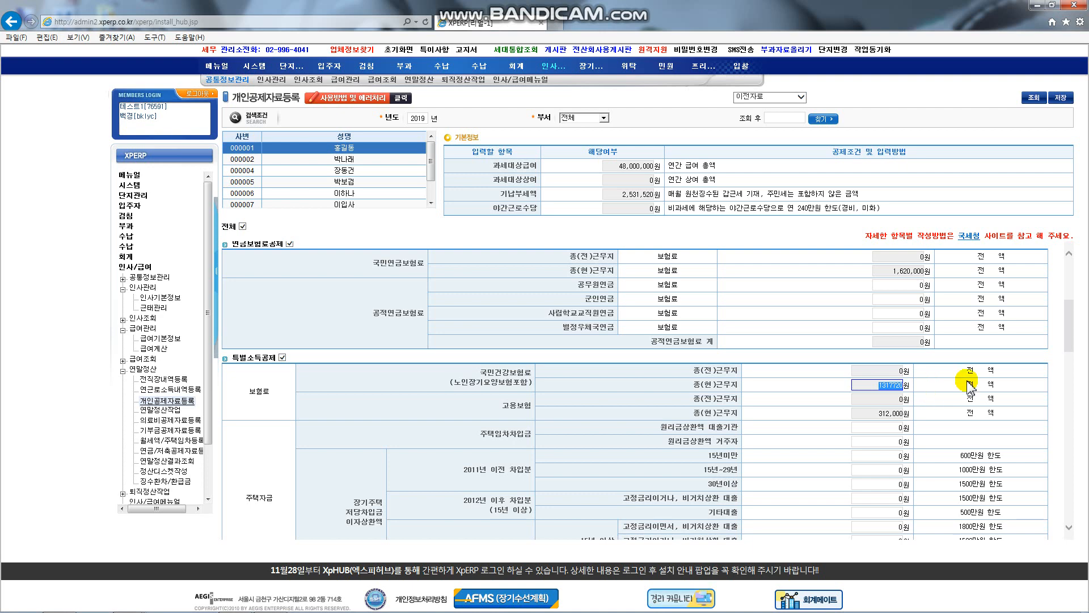
{"action": "left_click", "coordinate": [1073, 323]}
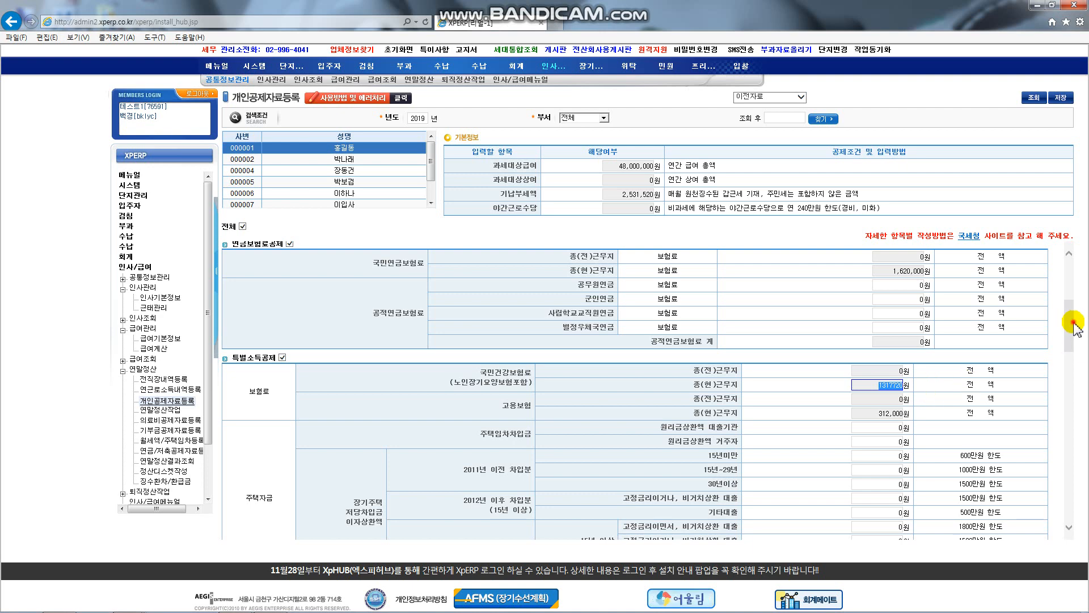
{"action": "left_click", "coordinate": [1073, 366]}
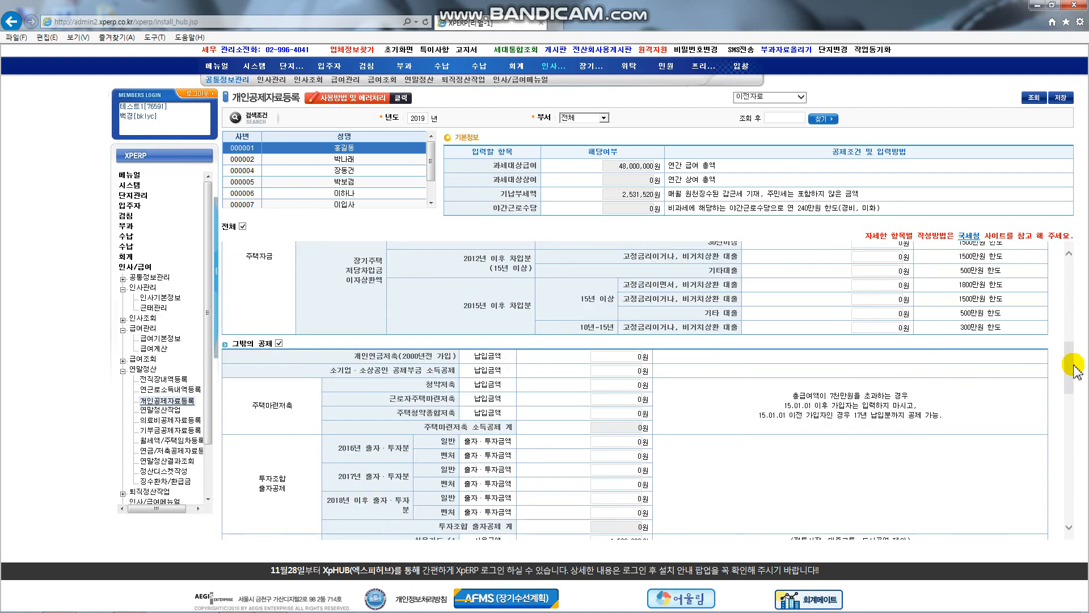
{"action": "left_click", "coordinate": [629, 371]}
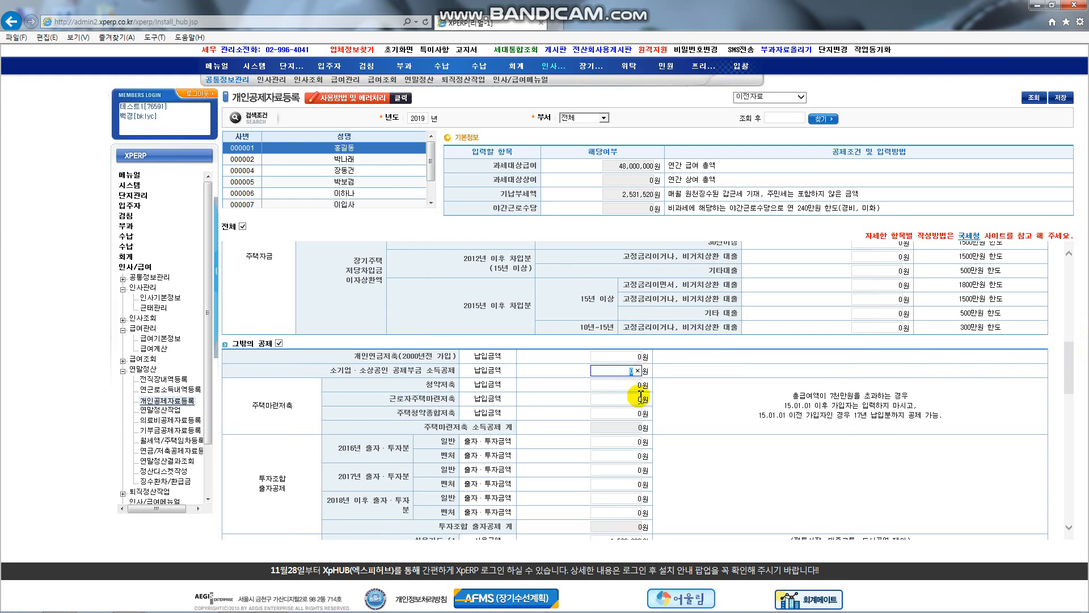
{"action": "left_click", "coordinate": [623, 445]}
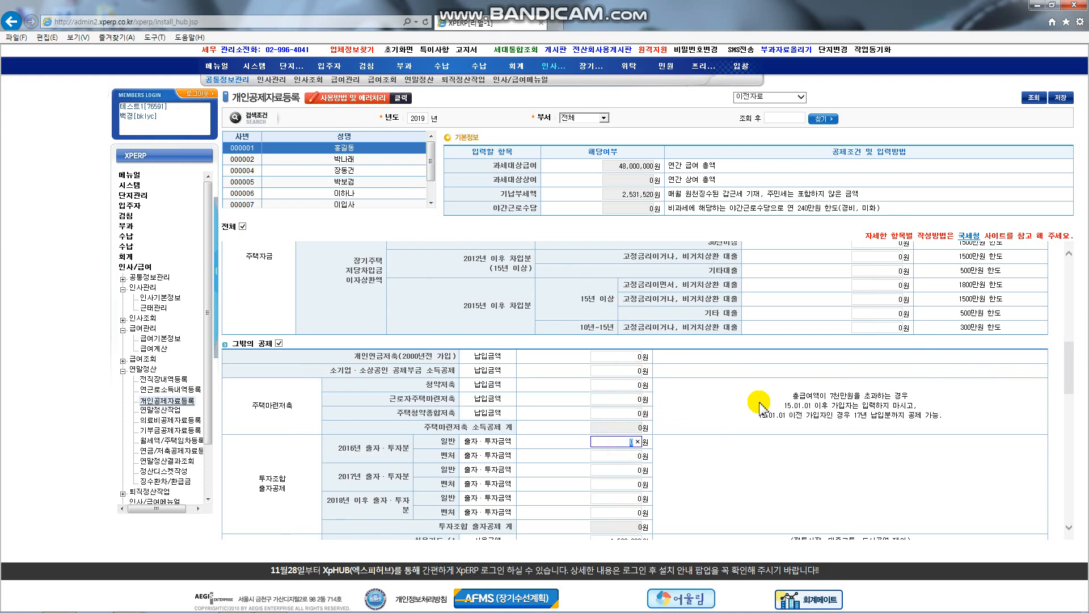
{"action": "left_click", "coordinate": [1072, 427]}
{"action": "left_click", "coordinate": [1072, 437]}
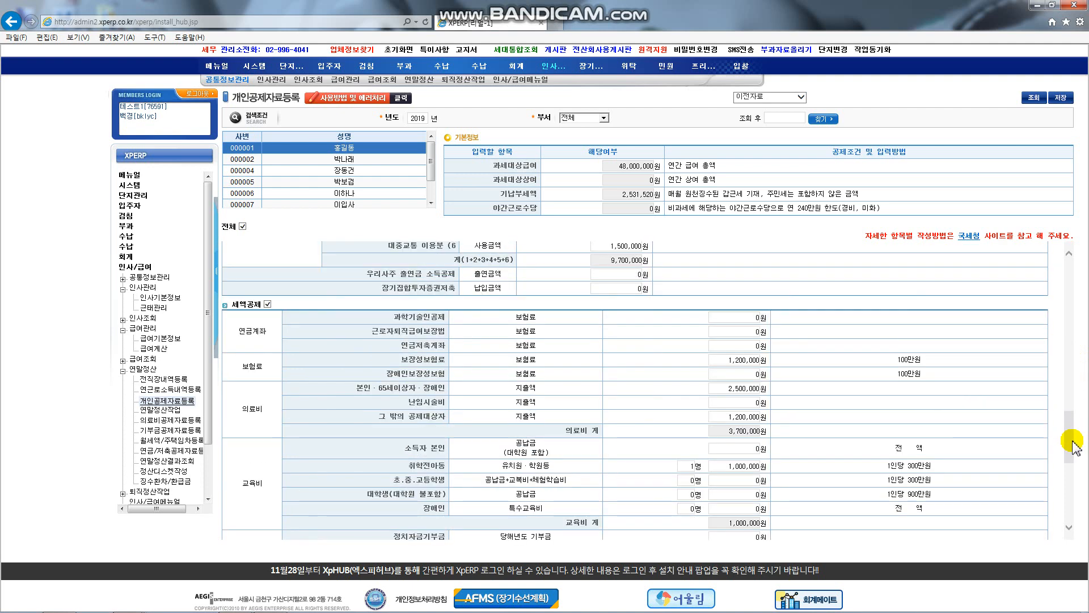
{"action": "left_click_drag", "start_coordinate": [1072, 442], "coordinate": [1073, 409]}
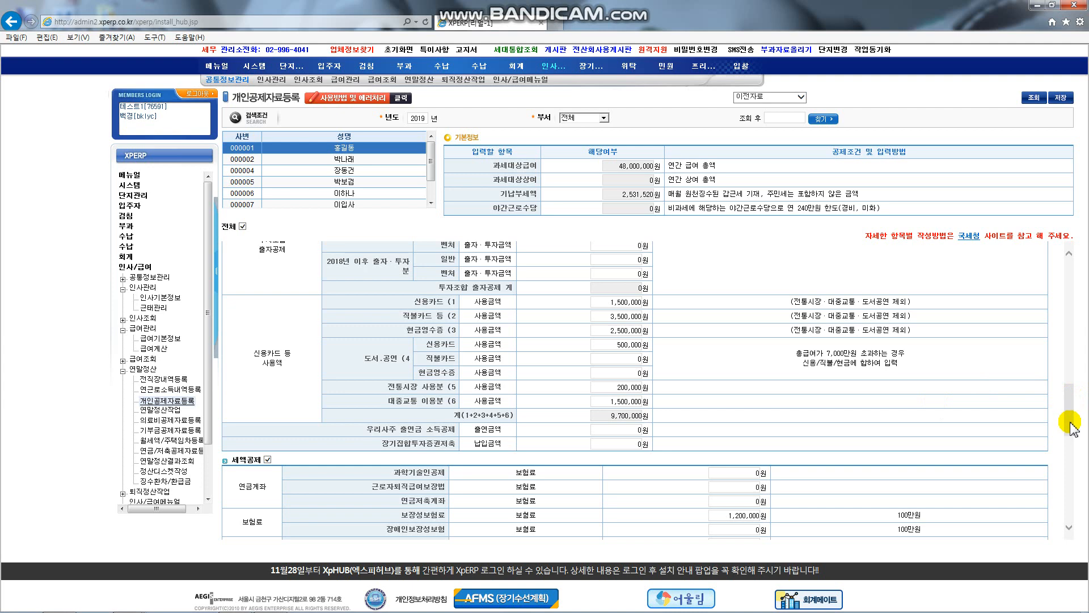
{"action": "left_click_drag", "start_coordinate": [1070, 426], "coordinate": [1074, 457]}
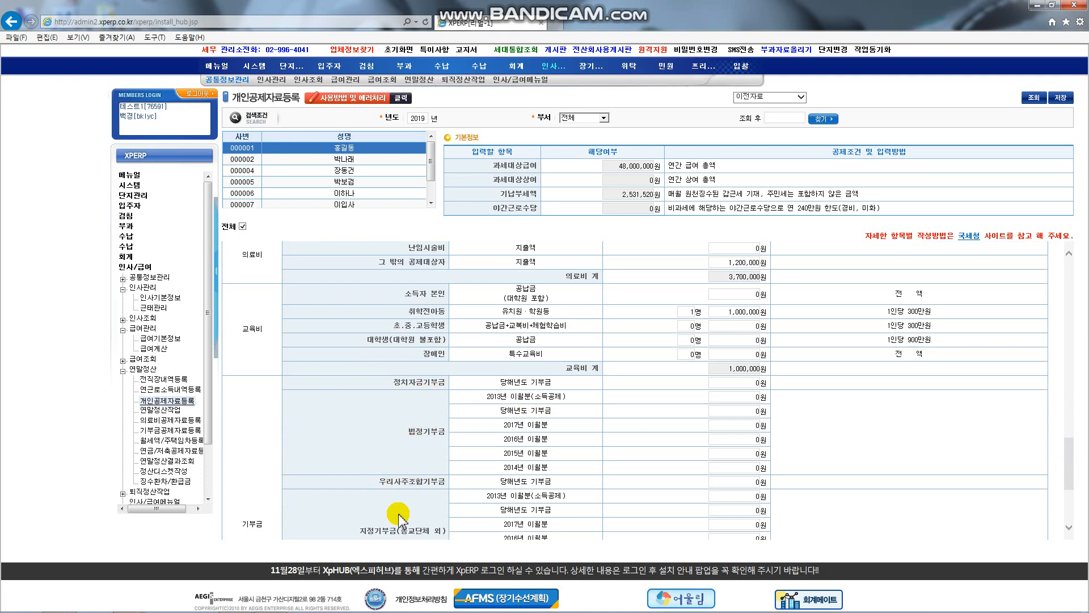
{"action": "scroll", "coordinate": [410, 507], "scroll_direction": "down", "scroll_amount": 1}
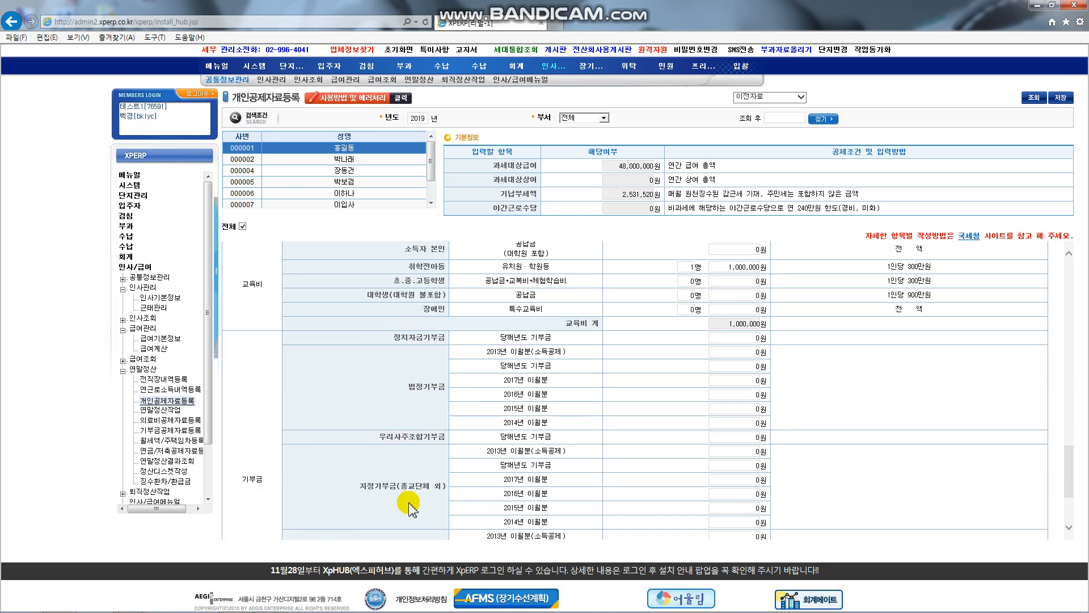
{"action": "scroll", "coordinate": [409, 507], "scroll_direction": "down", "scroll_amount": 1}
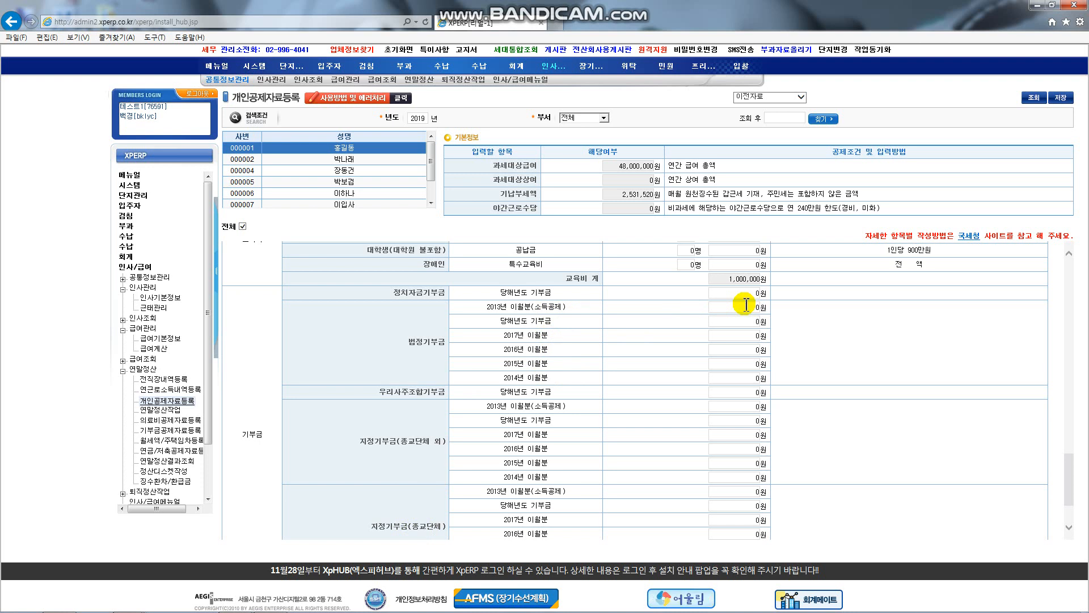
{"action": "left_click", "coordinate": [740, 321]}
{"action": "left_click", "coordinate": [744, 338]}
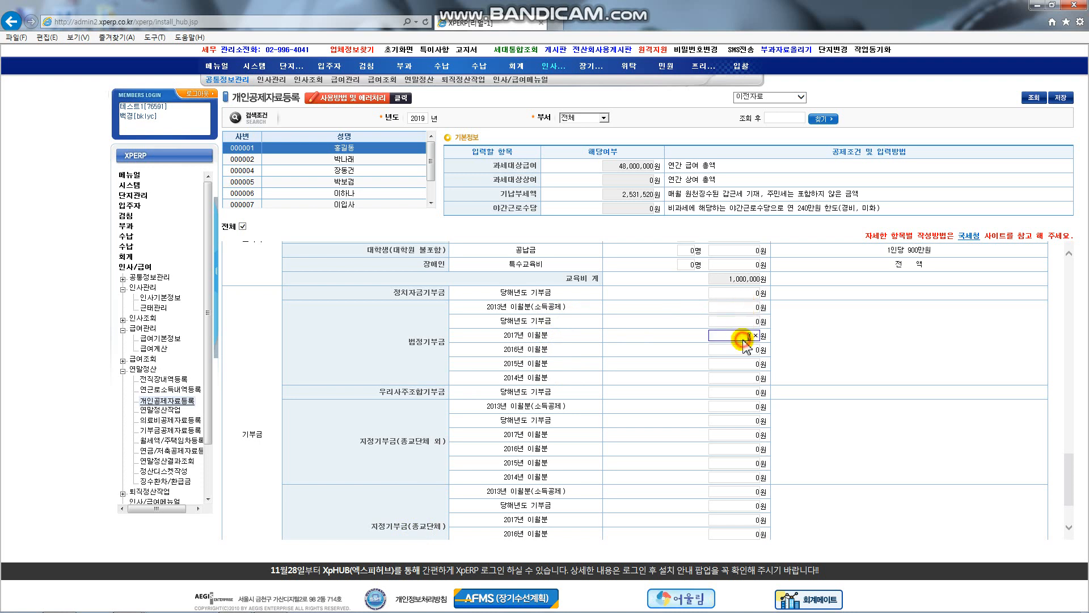
{"action": "left_click", "coordinate": [744, 363]}
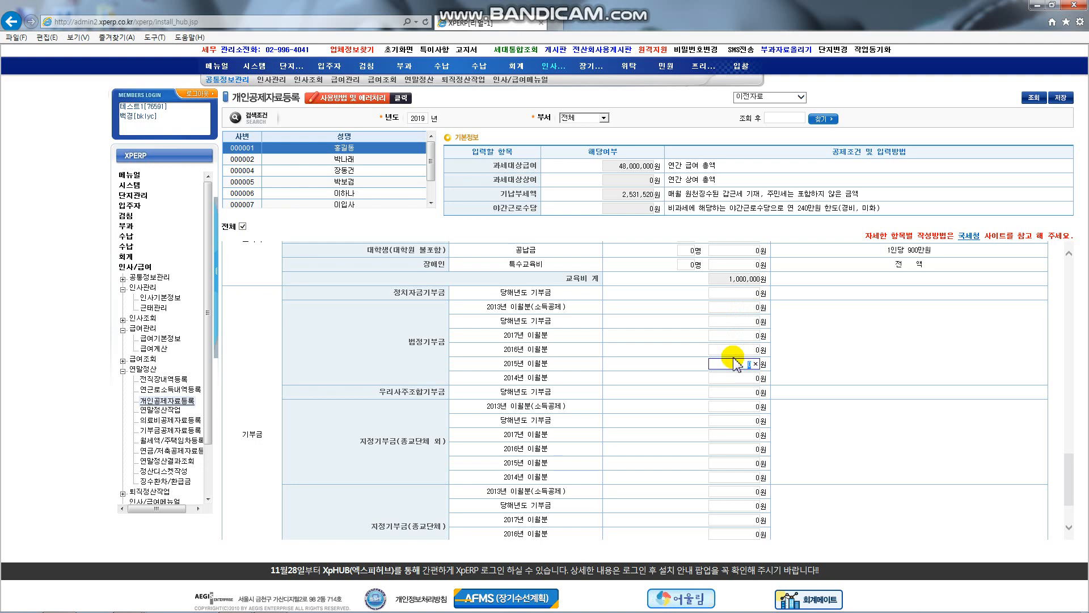
{"action": "scroll", "coordinate": [426, 396], "scroll_direction": "up", "scroll_amount": 10}
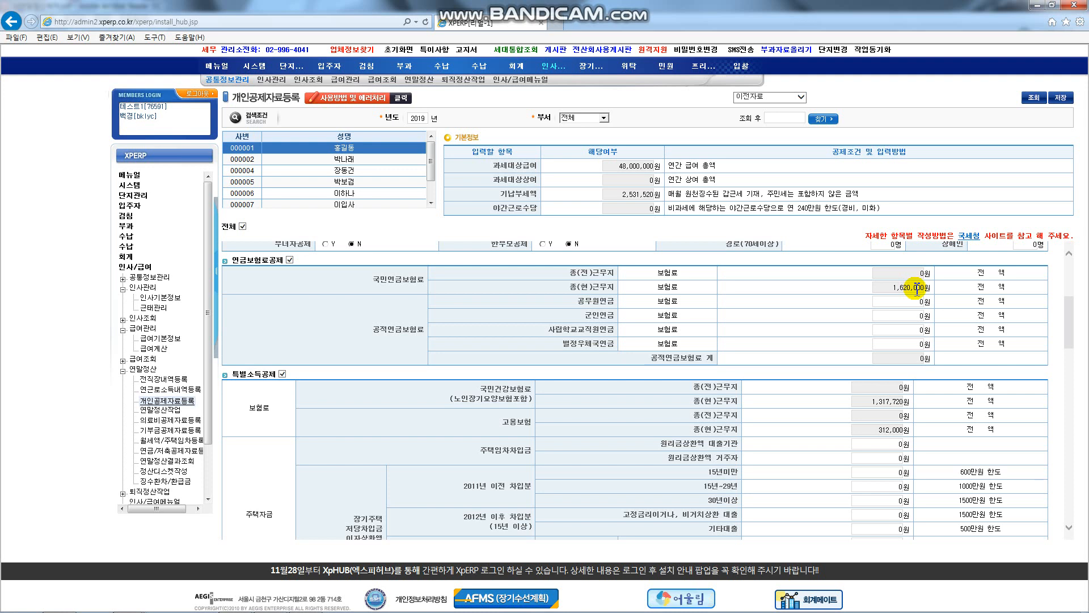
{"action": "left_click", "coordinate": [883, 404]}
{"action": "left_click", "coordinate": [881, 432]}
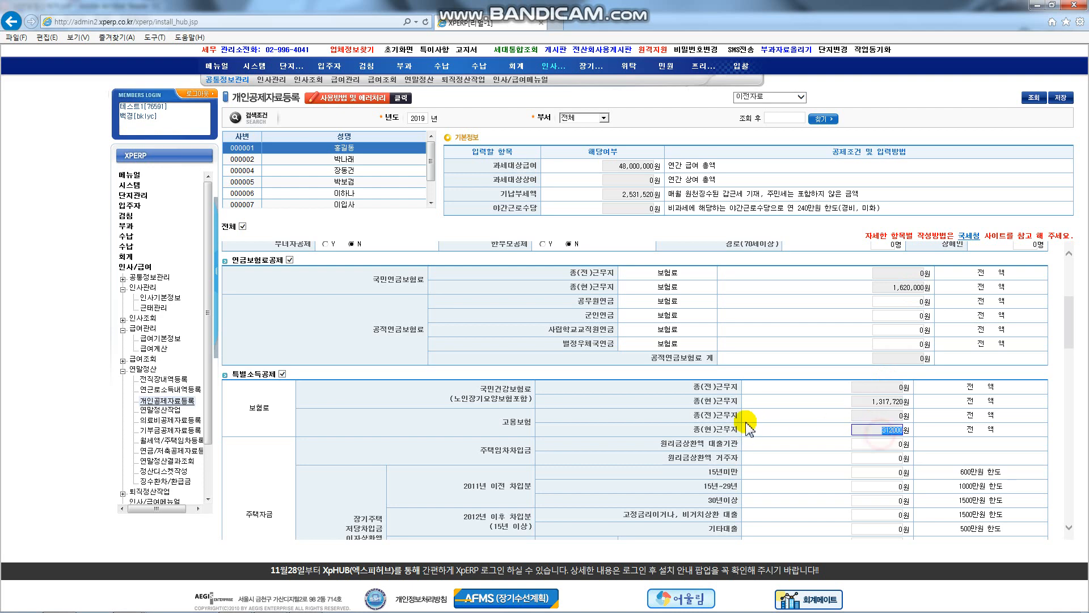
{"action": "scroll", "coordinate": [739, 416], "scroll_direction": "down", "scroll_amount": 1}
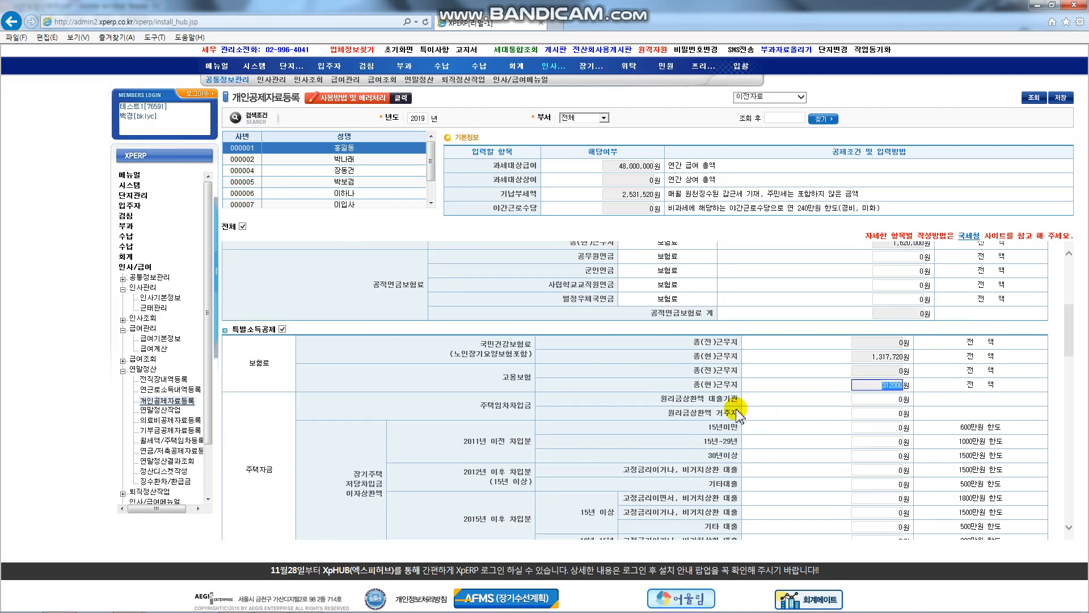
{"action": "scroll", "coordinate": [739, 415], "scroll_direction": "down", "scroll_amount": 1}
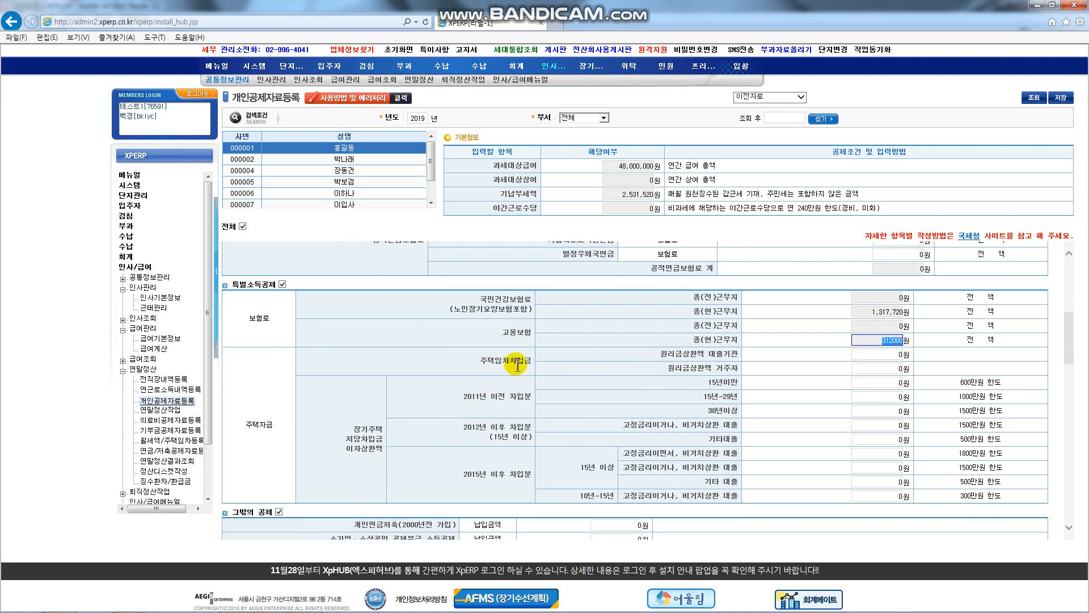
{"action": "left_click", "coordinate": [719, 353]}
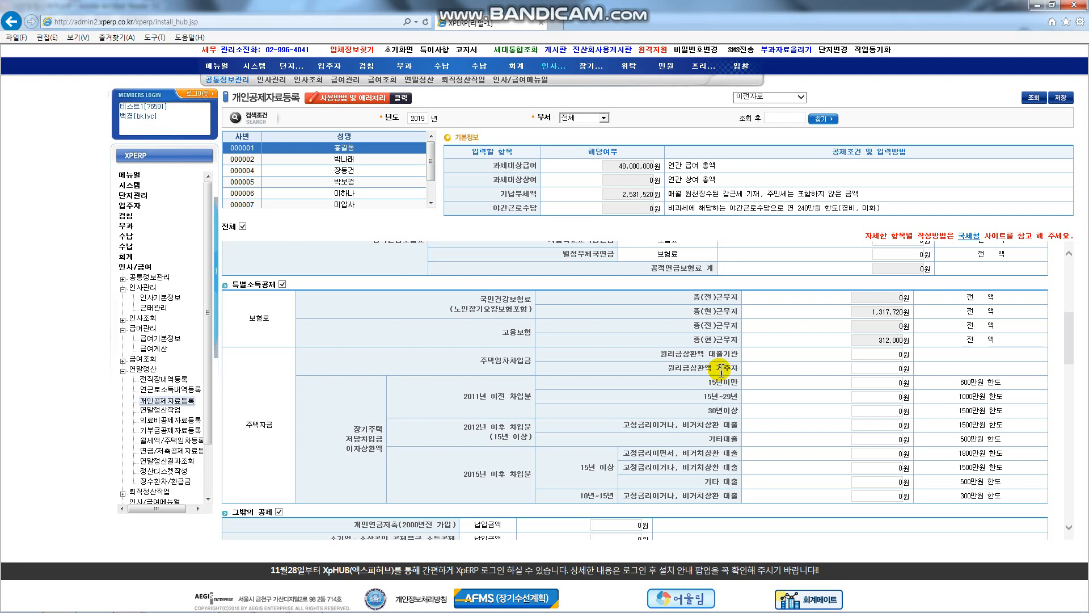
{"action": "left_click", "coordinate": [871, 354]}
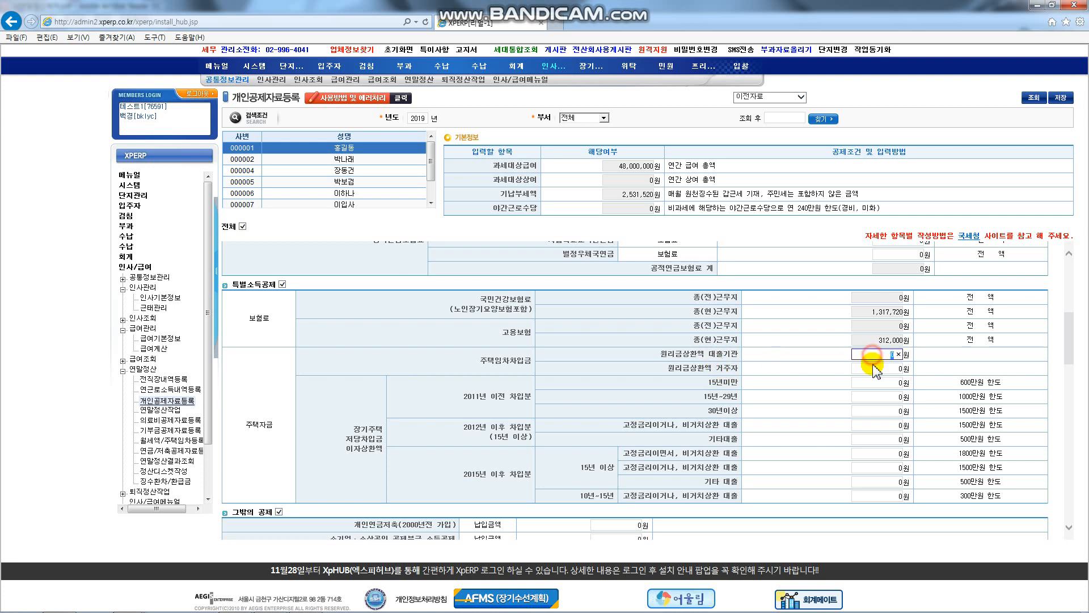
{"action": "left_click", "coordinate": [876, 367]}
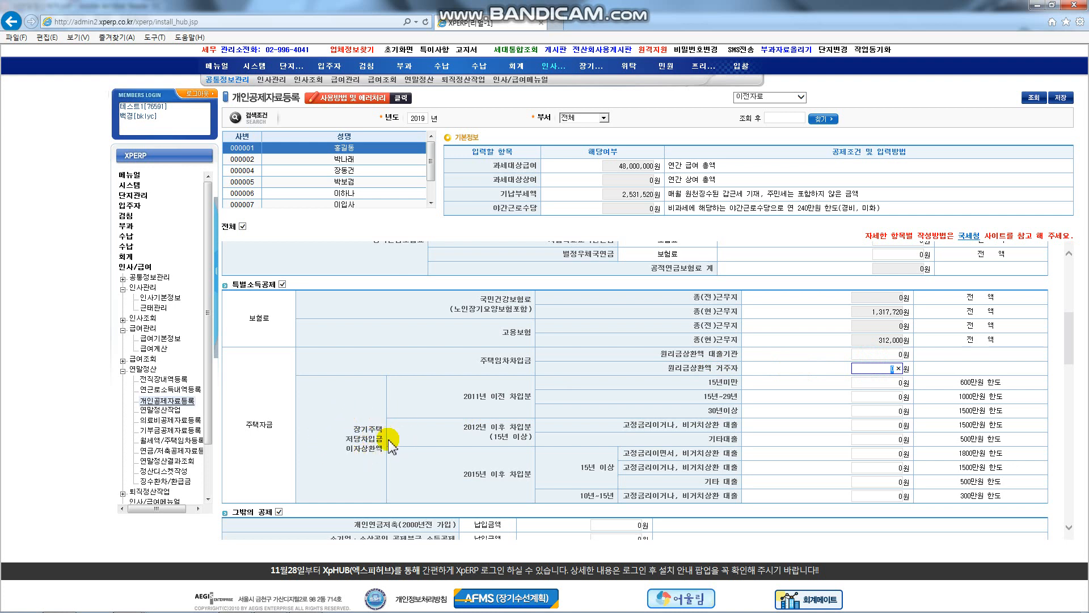
{"action": "left_click", "coordinate": [509, 428]}
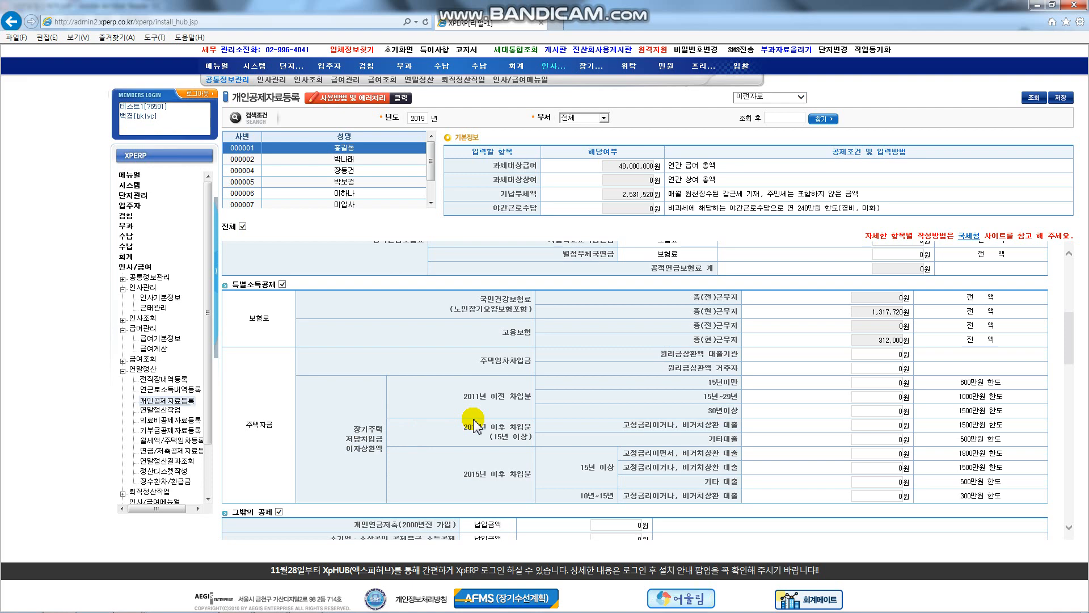
{"action": "scroll", "coordinate": [475, 426], "scroll_direction": "down", "scroll_amount": 5}
{"action": "scroll", "coordinate": [470, 423], "scroll_direction": "down", "scroll_amount": 2}
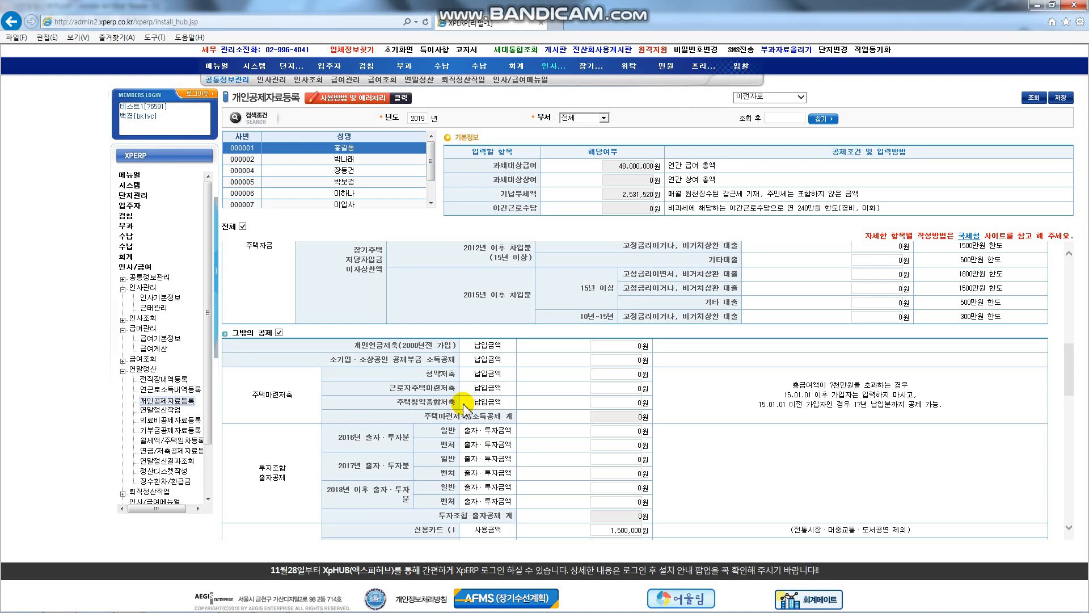
{"action": "left_click", "coordinate": [599, 374]}
{"action": "left_click", "coordinate": [621, 405]}
{"action": "left_click", "coordinate": [550, 400]}
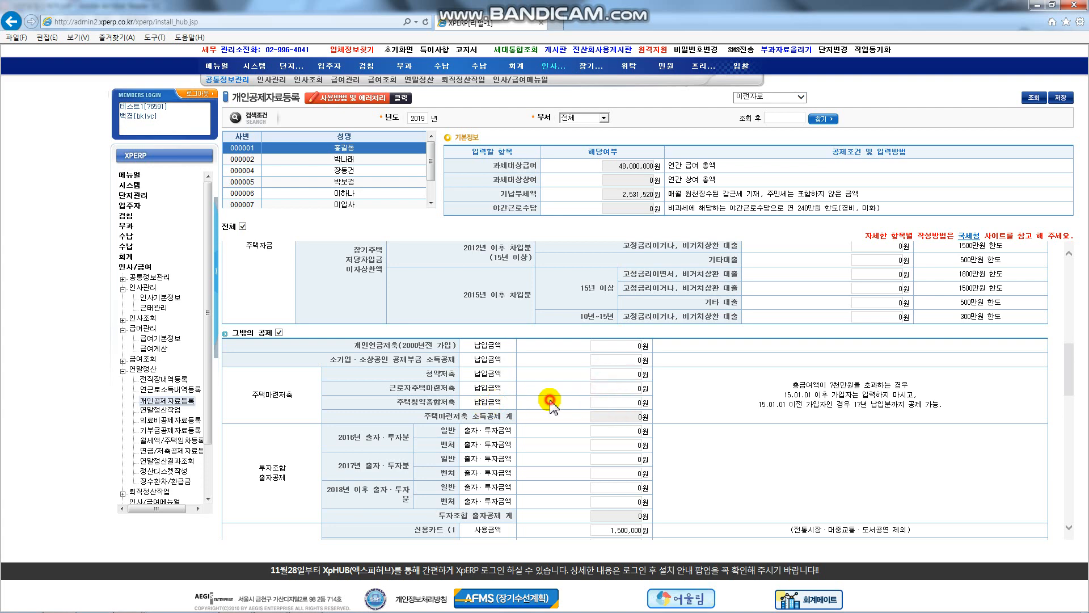
{"action": "scroll", "coordinate": [550, 400], "scroll_direction": "down", "scroll_amount": 2}
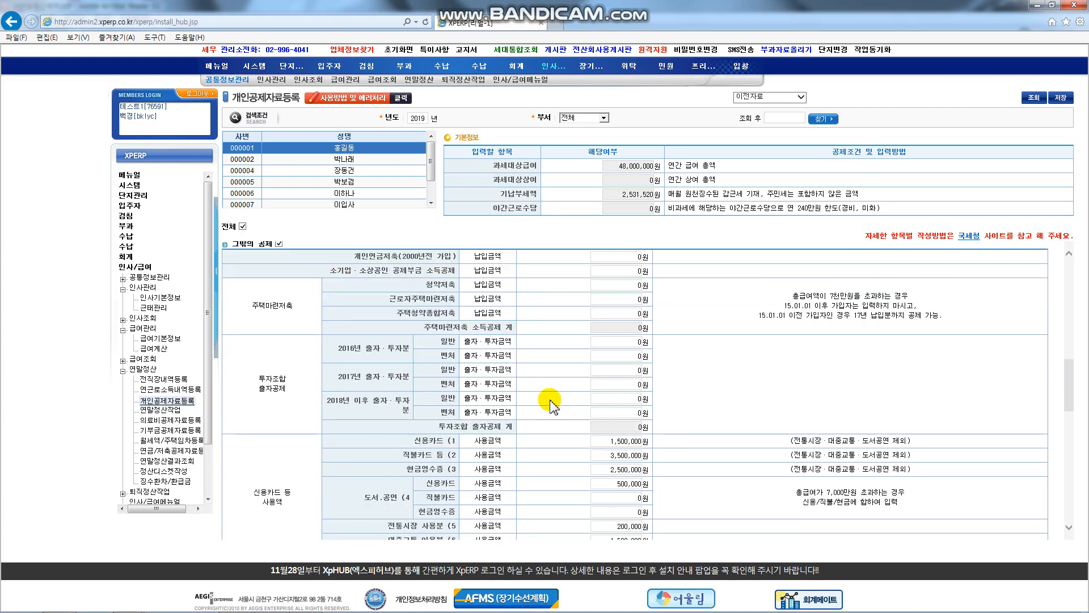
{"action": "scroll", "coordinate": [549, 401], "scroll_direction": "down", "scroll_amount": 2}
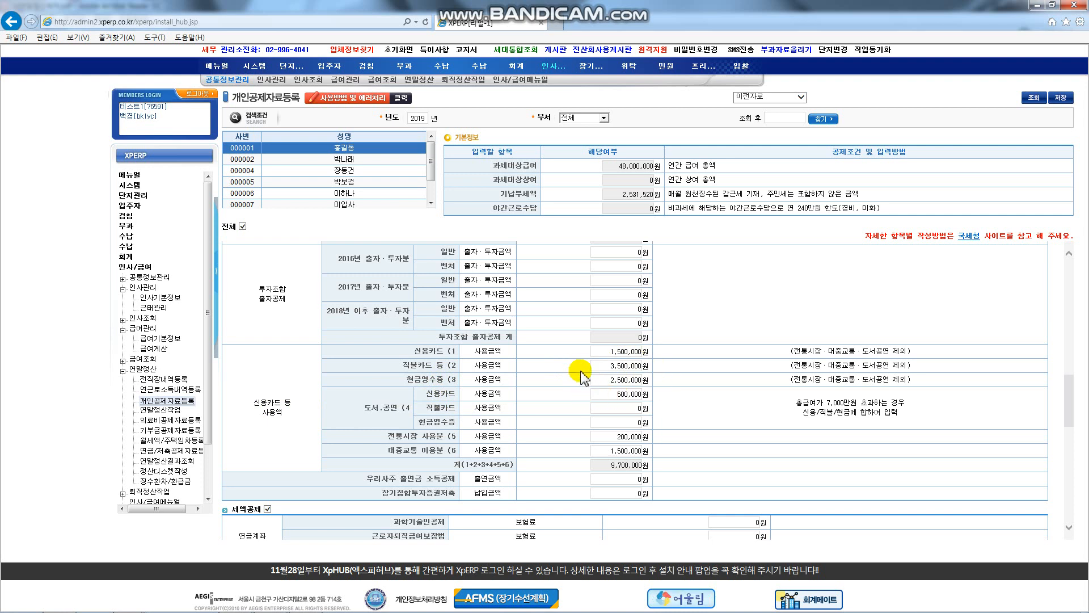
{"action": "left_click", "coordinate": [372, 411]}
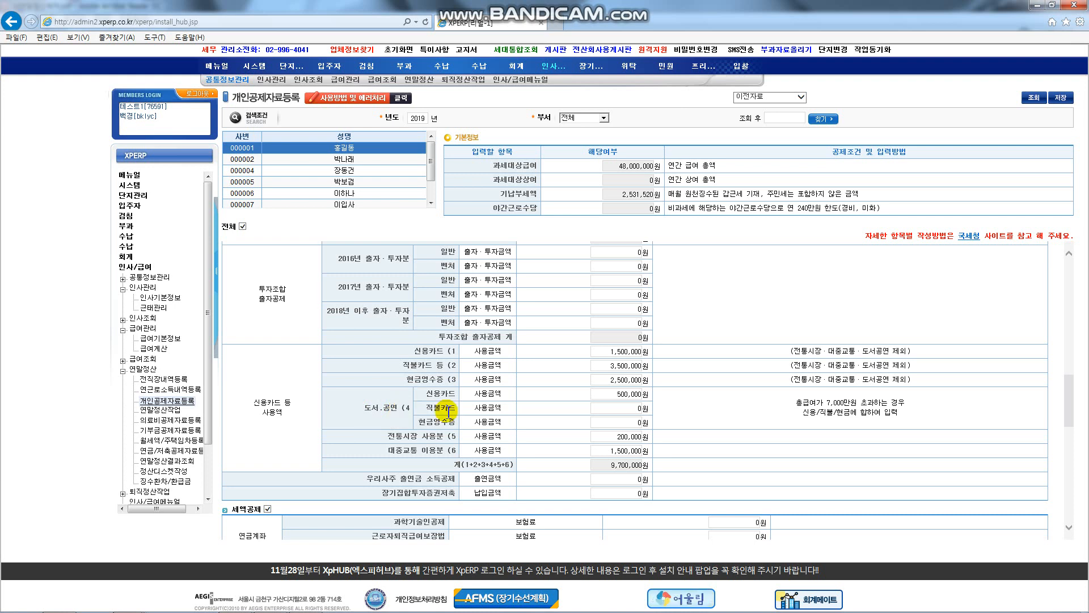
{"action": "left_click", "coordinate": [624, 408]}
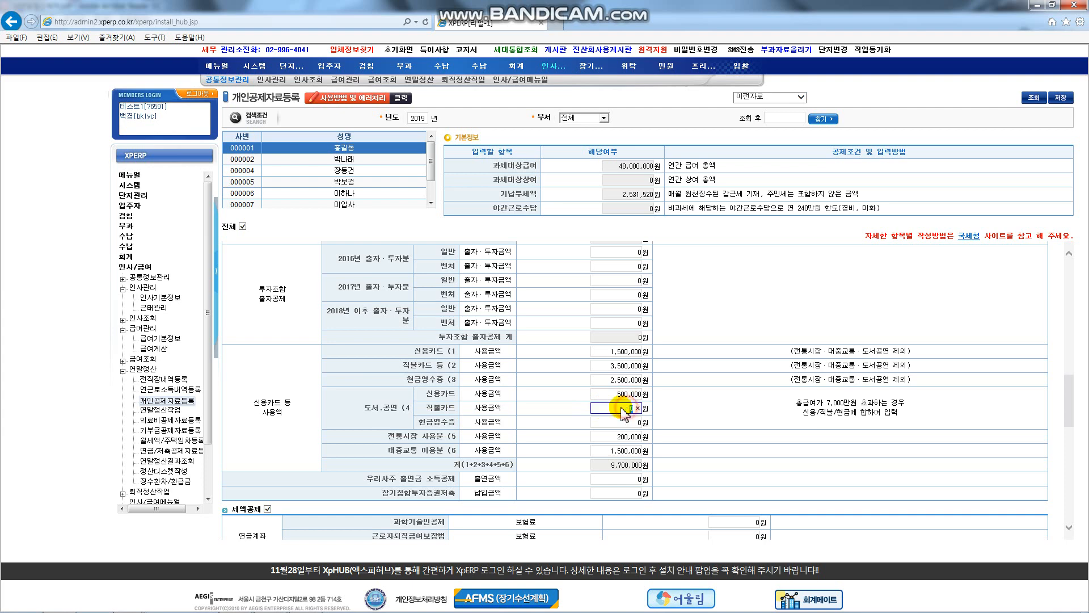
{"action": "left_click", "coordinate": [457, 417]}
{"action": "scroll", "coordinate": [457, 423], "scroll_direction": "down", "scroll_amount": 3}
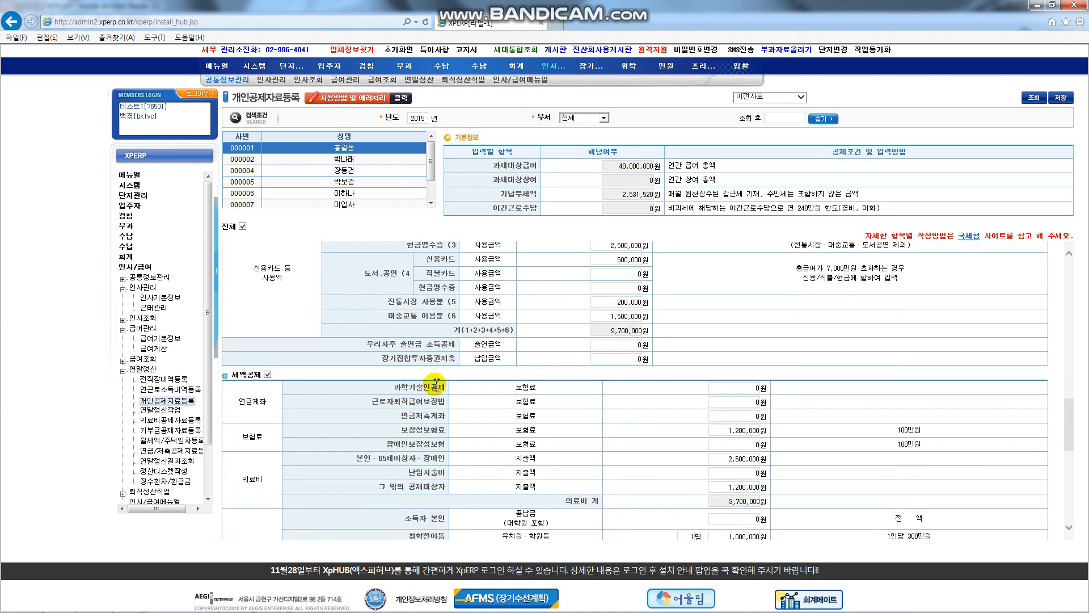
{"action": "scroll", "coordinate": [476, 386], "scroll_direction": "down", "scroll_amount": 1}
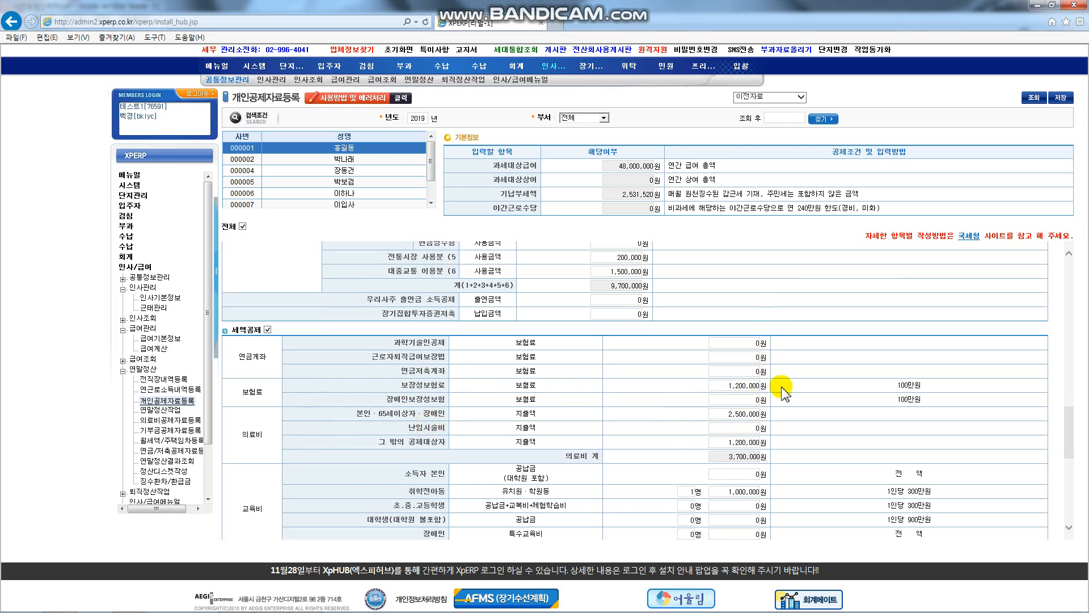
{"action": "left_click", "coordinate": [747, 429]}
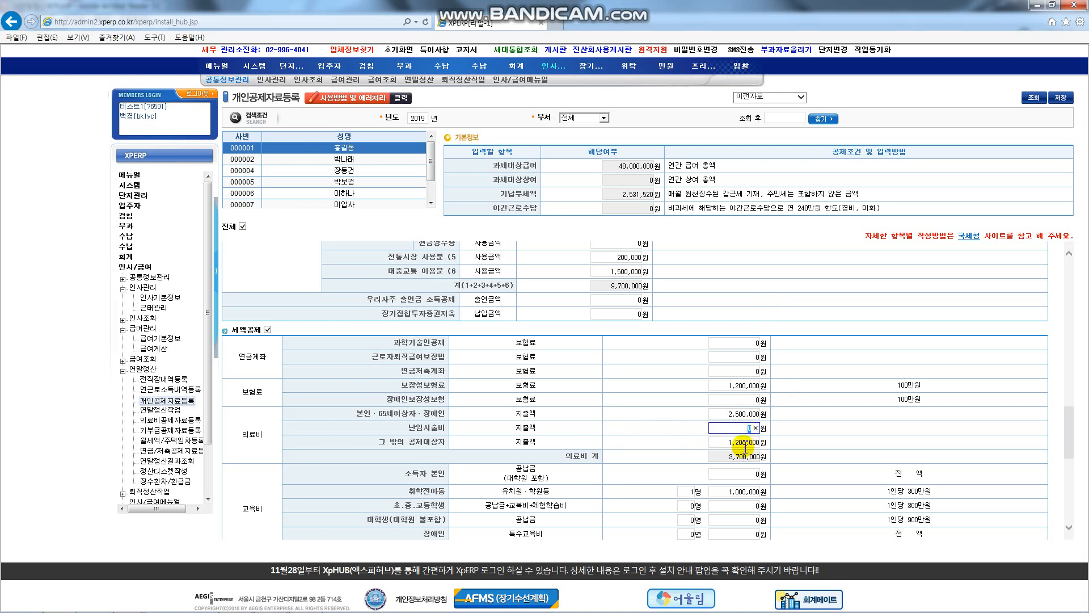
{"action": "left_click", "coordinate": [745, 447]}
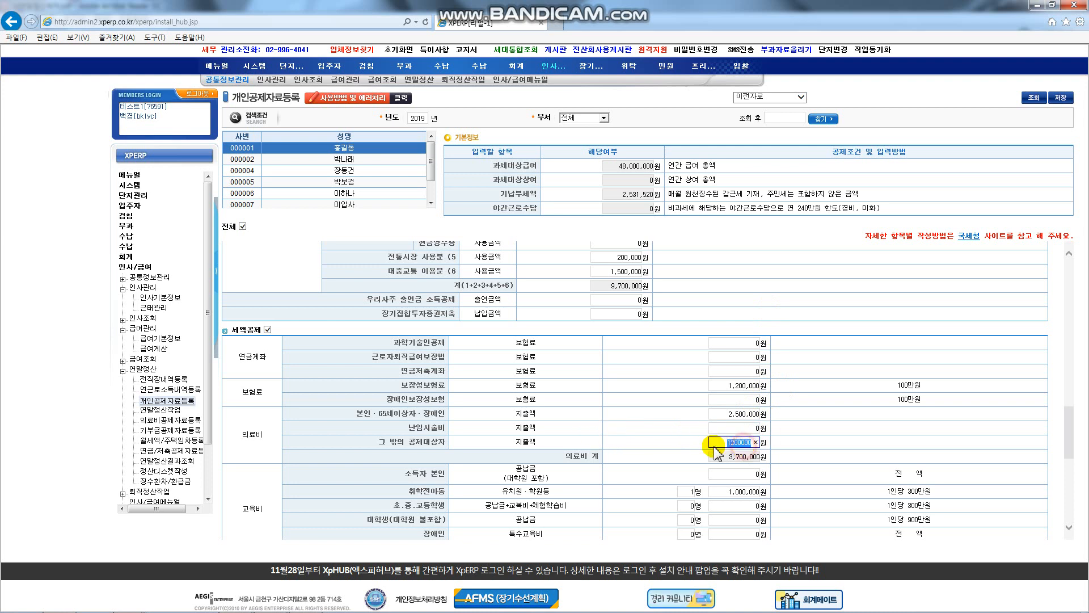
{"action": "left_click", "coordinate": [595, 438]}
{"action": "scroll", "coordinate": [595, 440], "scroll_direction": "down", "scroll_amount": 3}
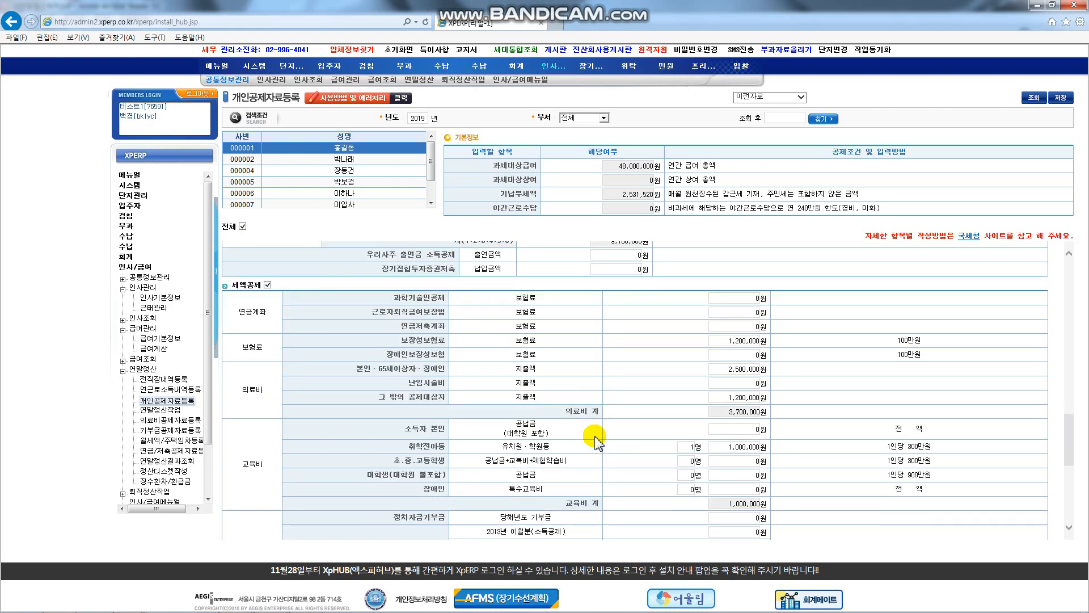
{"action": "scroll", "coordinate": [595, 440], "scroll_direction": "down", "scroll_amount": 1}
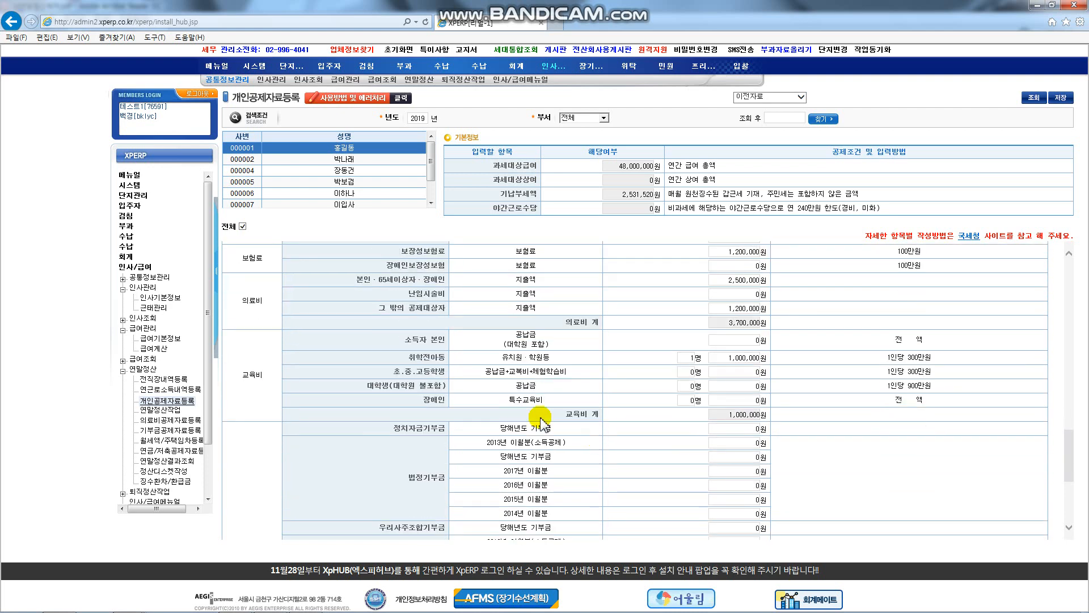
{"action": "left_click", "coordinate": [453, 357]}
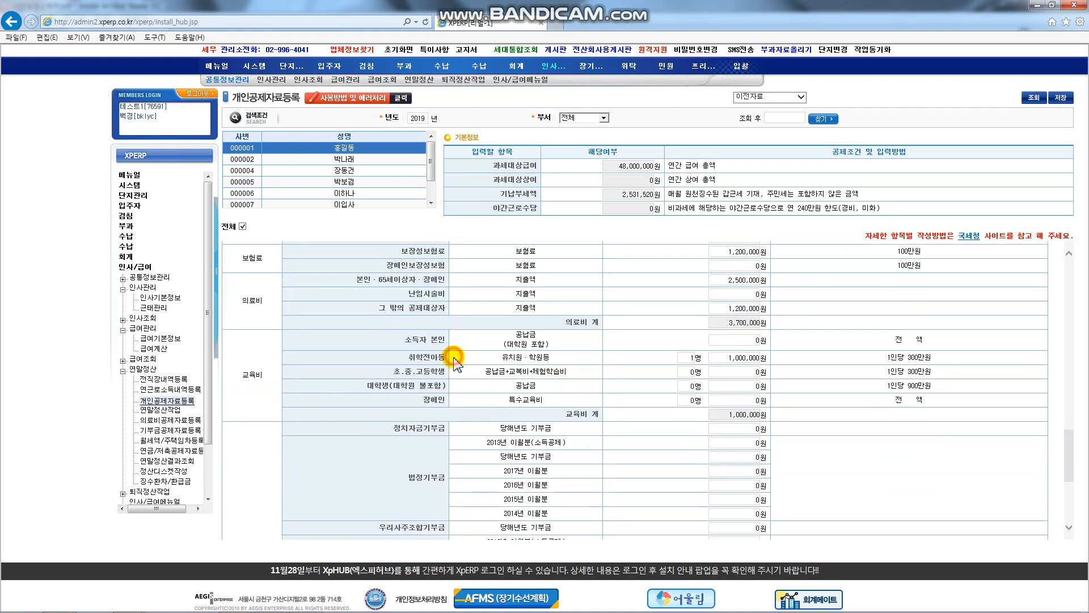
{"action": "left_click", "coordinate": [460, 375]}
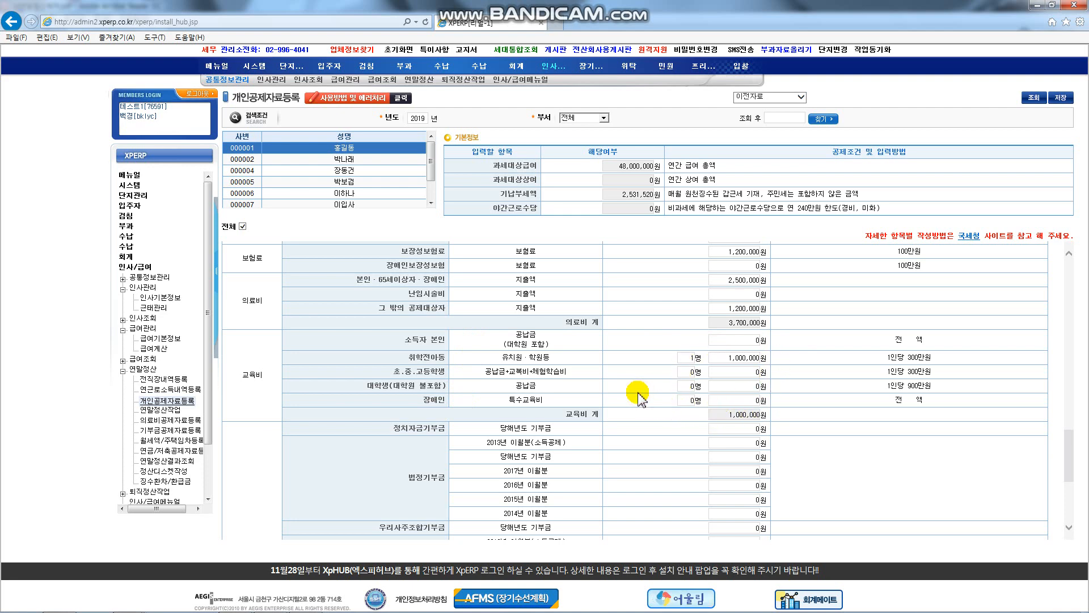
{"action": "scroll", "coordinate": [639, 394], "scroll_direction": "down", "scroll_amount": 1}
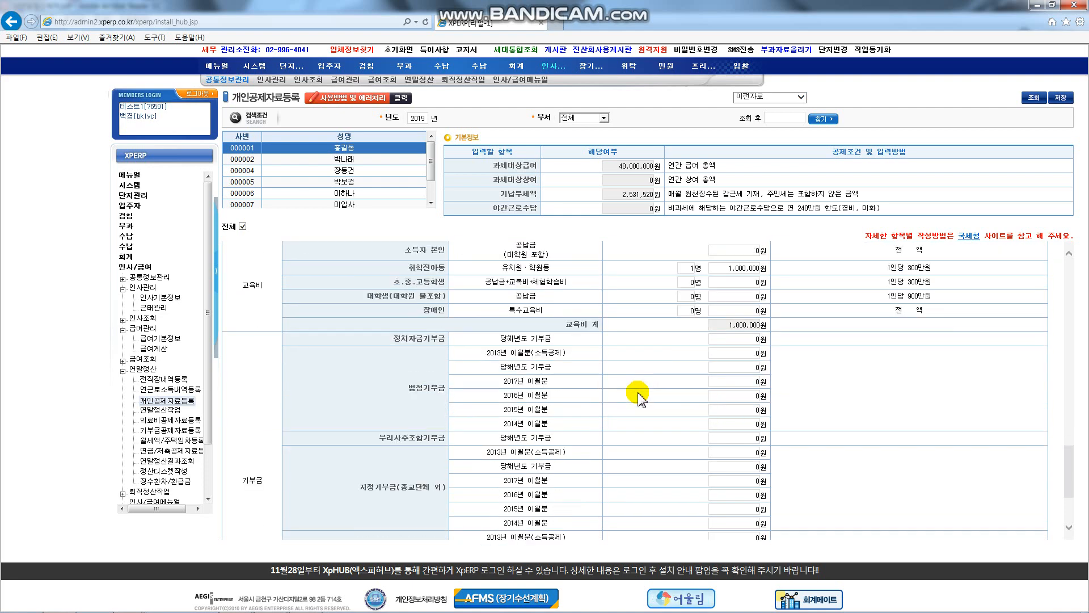
{"action": "scroll", "coordinate": [640, 394], "scroll_direction": "down", "scroll_amount": 1}
{"action": "scroll", "coordinate": [639, 394], "scroll_direction": "down", "scroll_amount": 2}
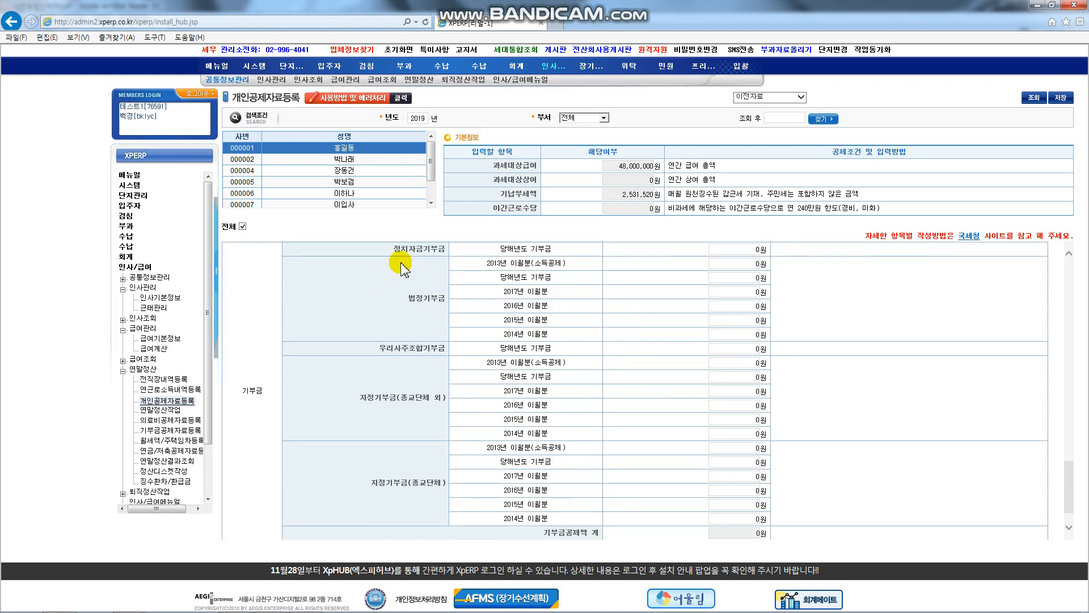
{"action": "left_click", "coordinate": [548, 290]}
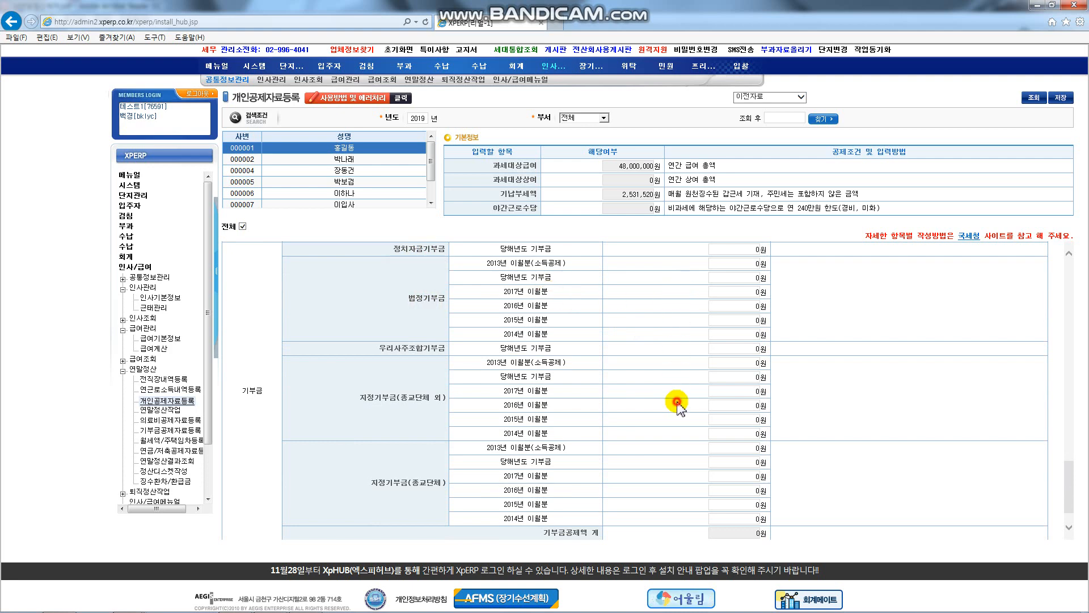
{"action": "scroll", "coordinate": [675, 403], "scroll_direction": "up", "scroll_amount": 1}
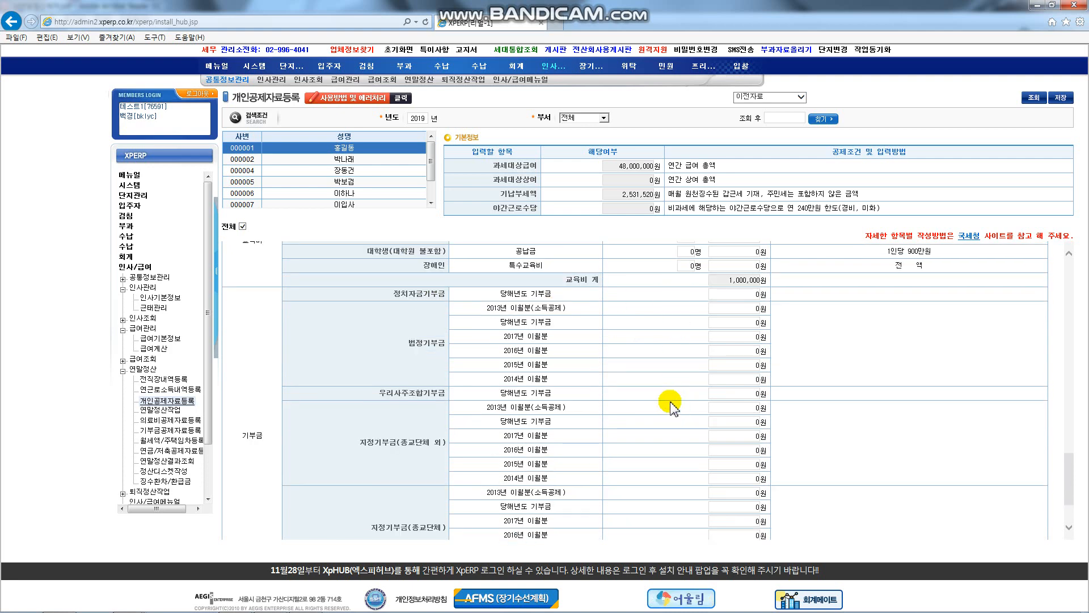
{"action": "scroll", "coordinate": [671, 403], "scroll_direction": "down", "scroll_amount": 2}
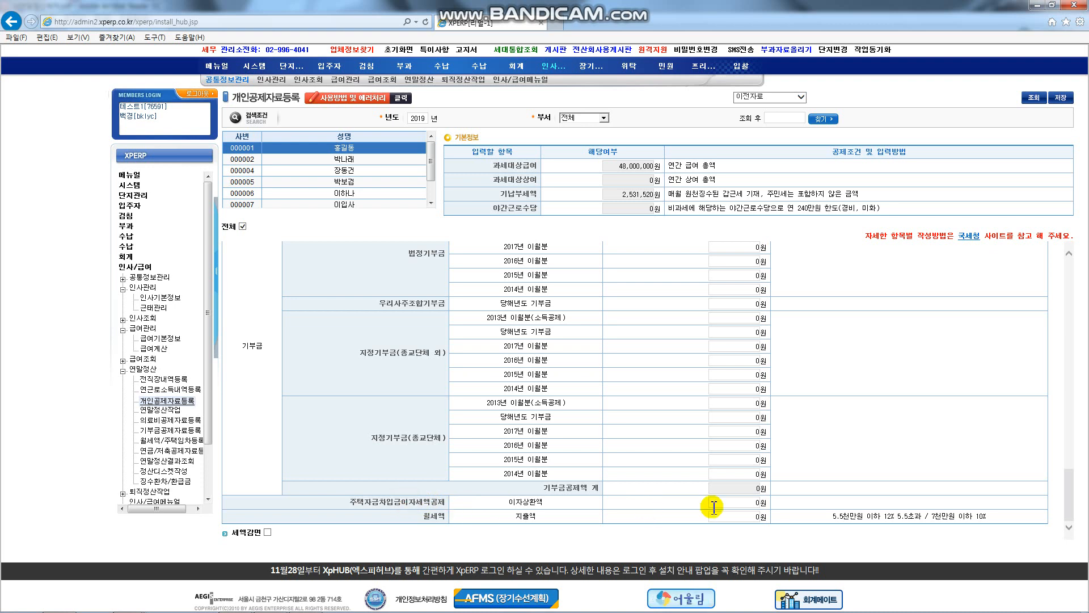
{"action": "left_click", "coordinate": [750, 504]}
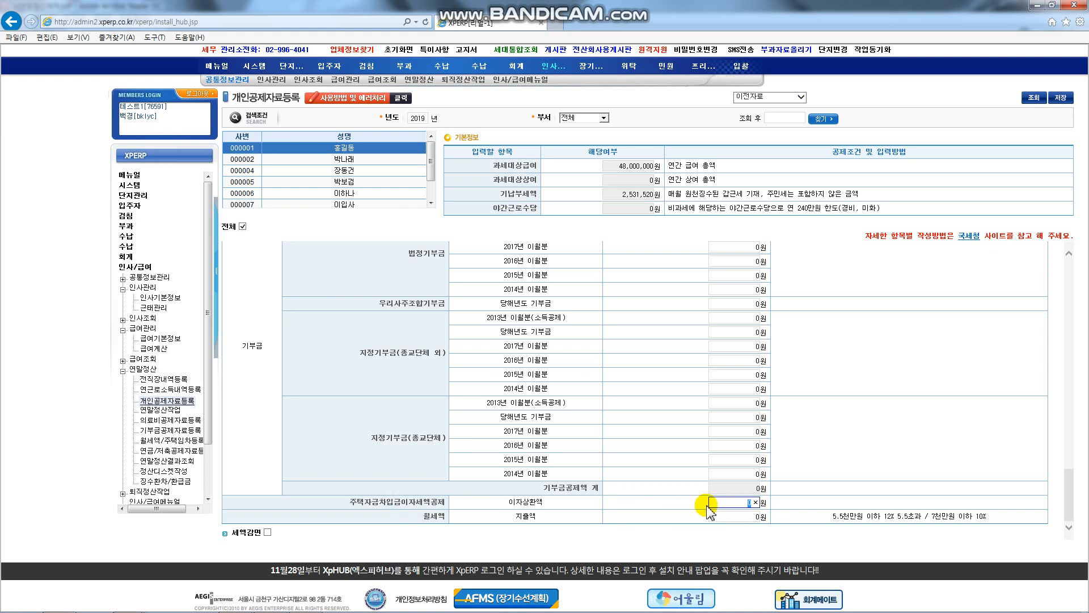
{"action": "left_click", "coordinate": [740, 503]}
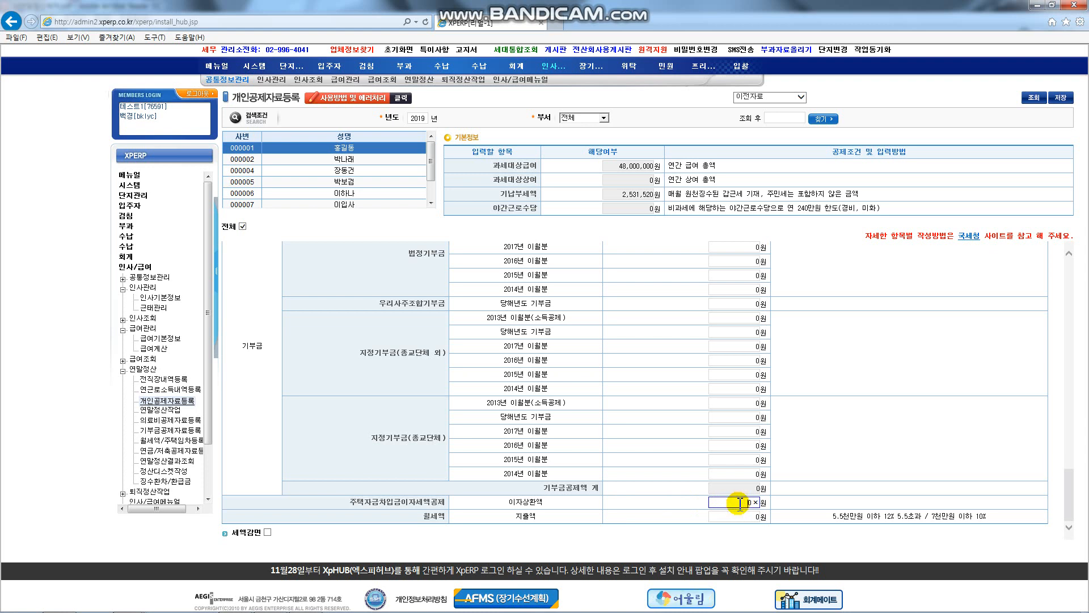
{"action": "left_click_drag", "start_coordinate": [450, 502], "coordinate": [349, 502]}
{"action": "left_click", "coordinate": [737, 503]}
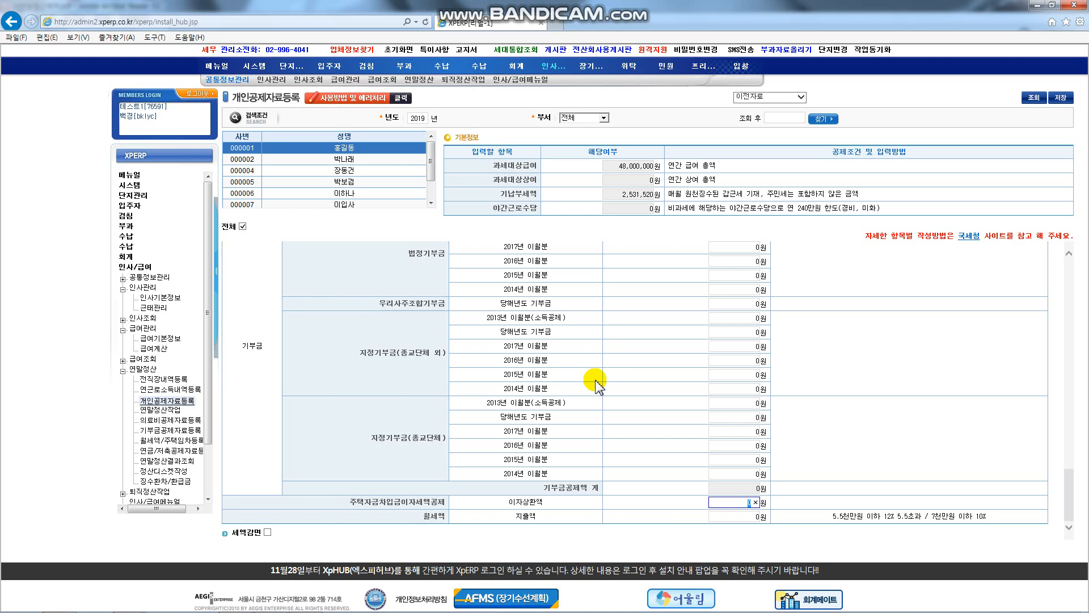
{"action": "scroll", "coordinate": [678, 276], "scroll_direction": "up", "scroll_amount": 15}
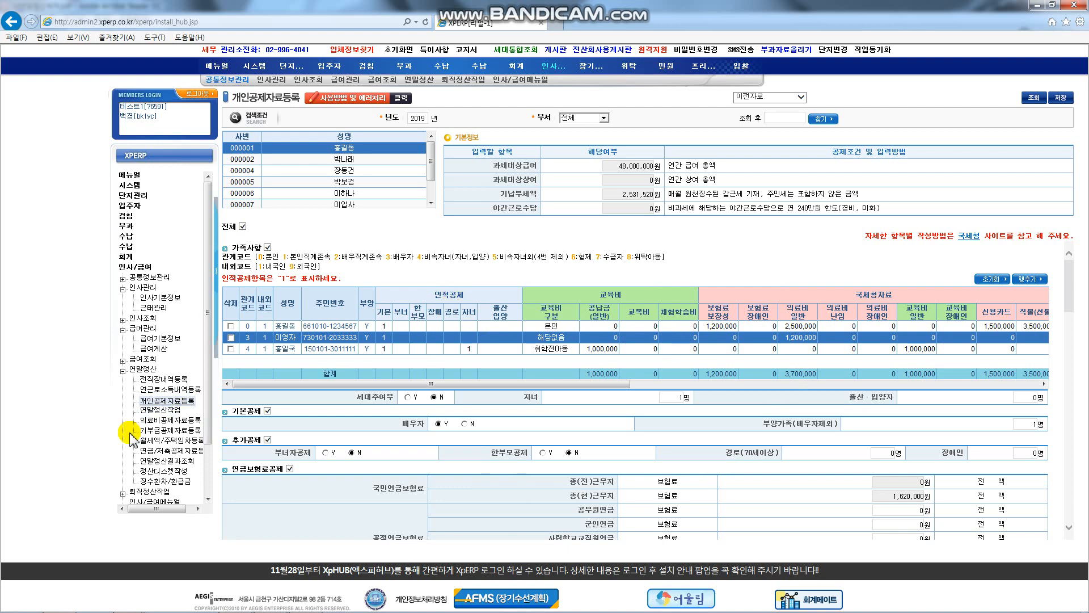
Step: Run the 2019 year-end settlement with 정산대상 전체 and 재직구분 전체, confirming the save
{"action": "left_click", "coordinate": [166, 412]}
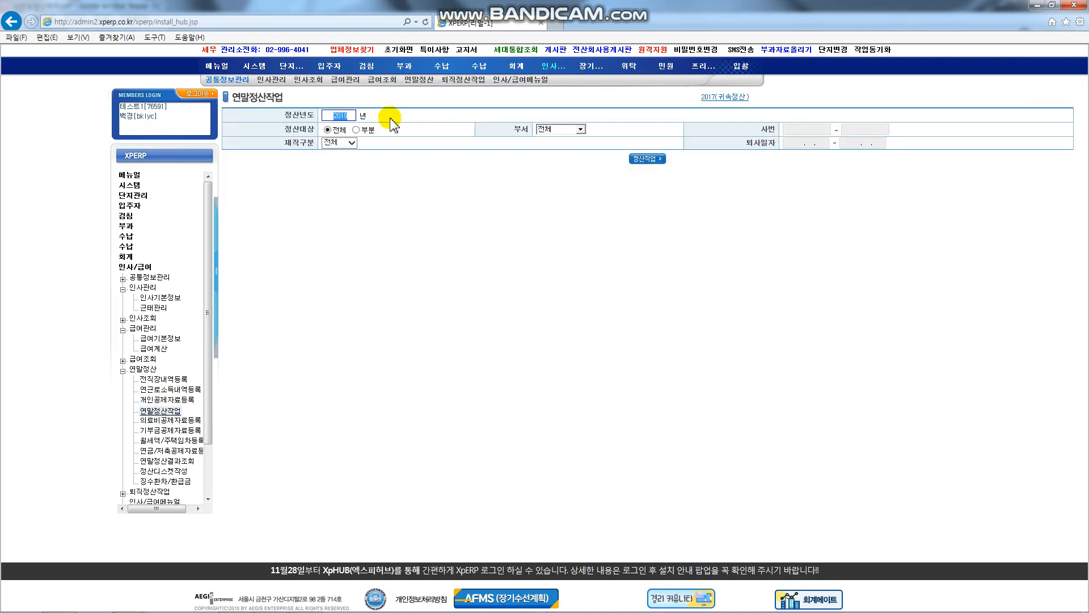
{"action": "left_click", "coordinate": [304, 131]}
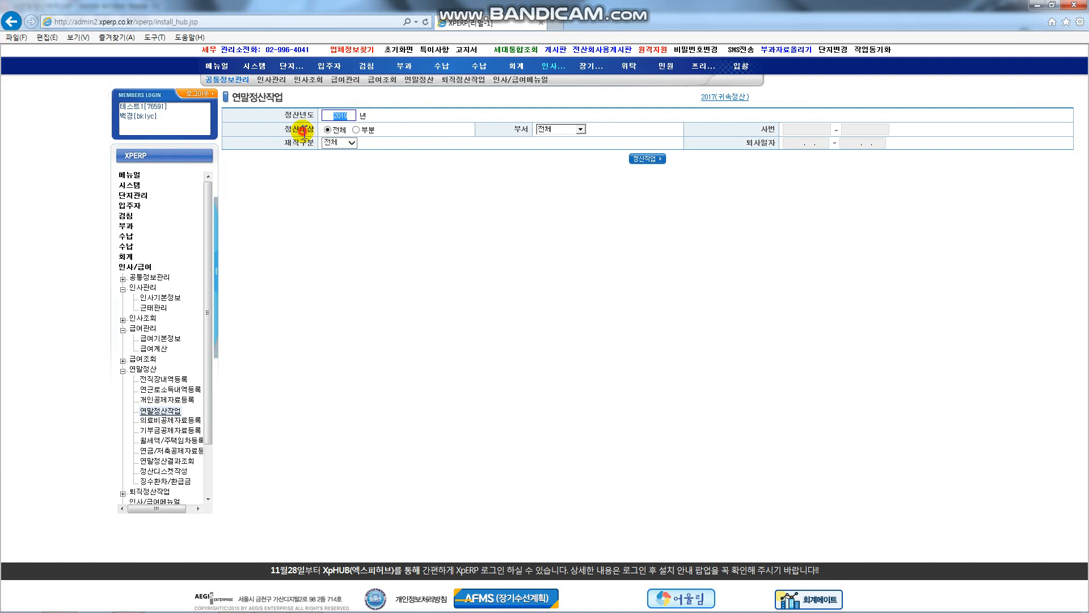
{"action": "left_click", "coordinate": [355, 132]}
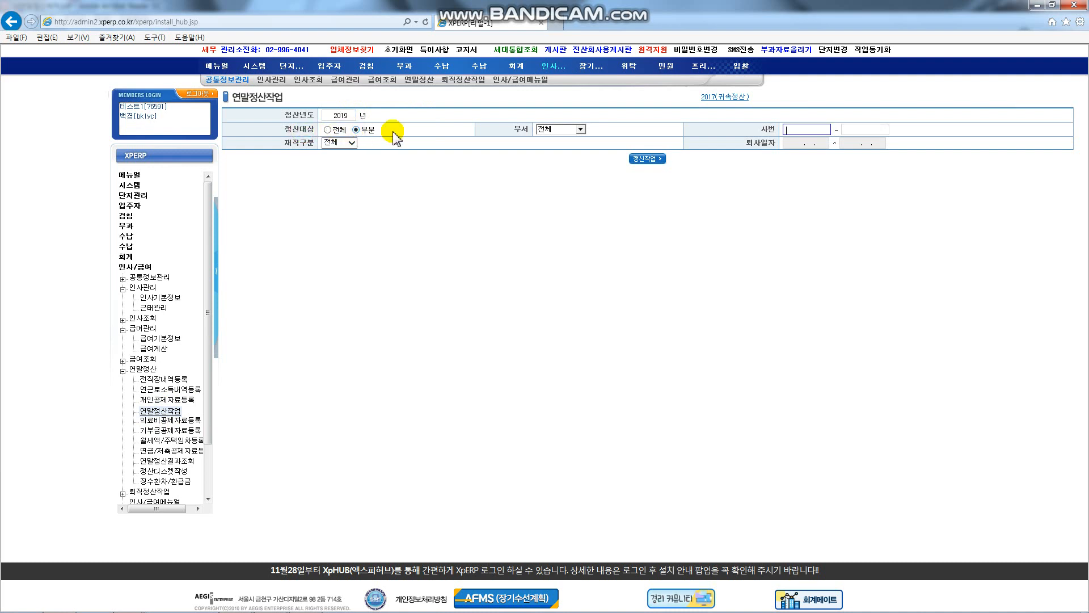
{"action": "left_click", "coordinate": [877, 129]}
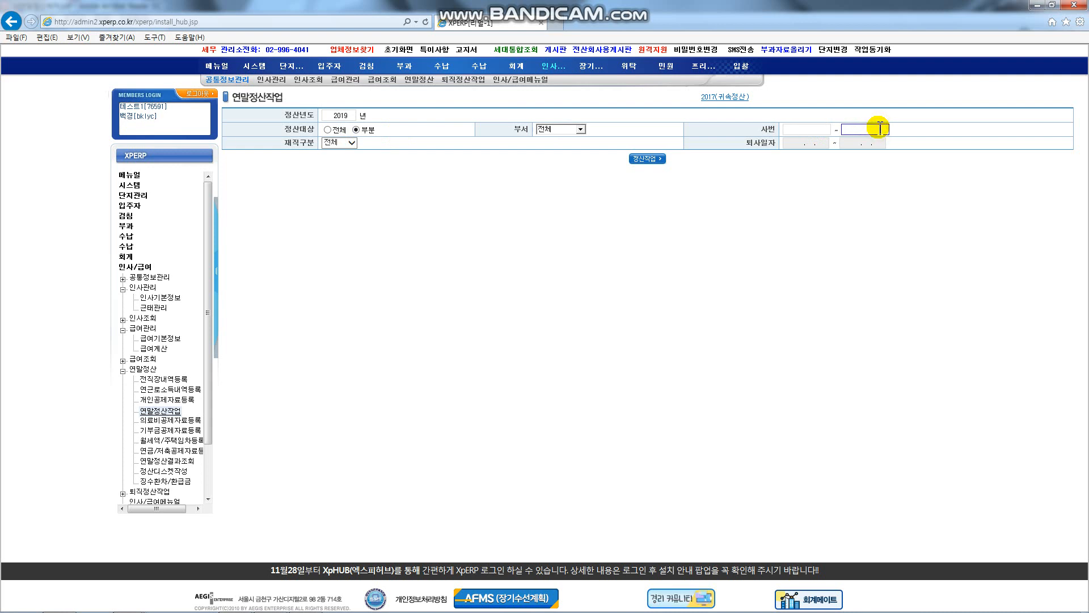
{"action": "left_click", "coordinate": [328, 130]}
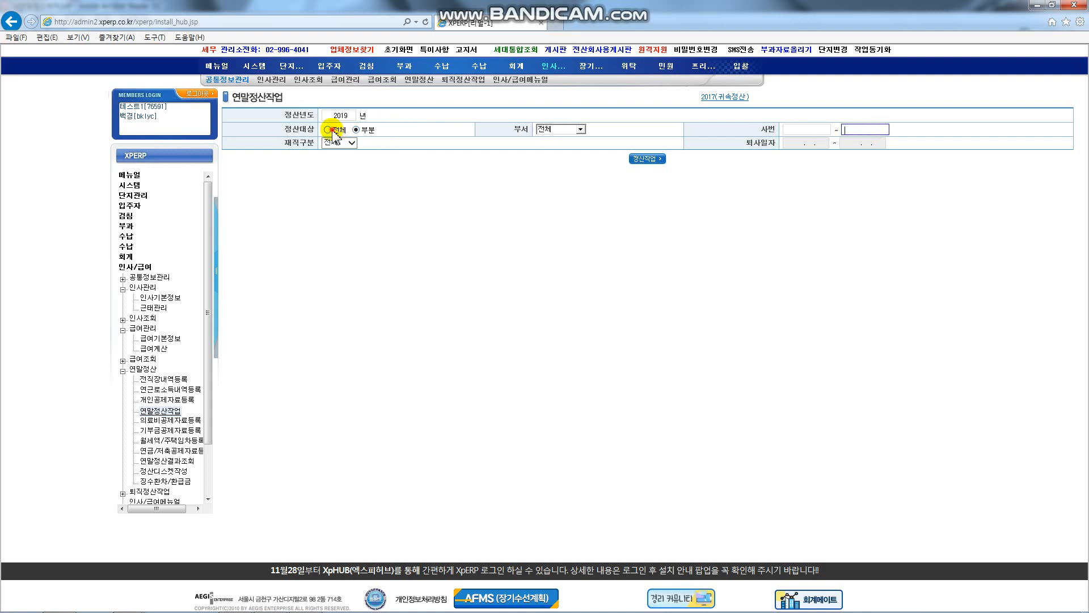
{"action": "left_click", "coordinate": [341, 143]}
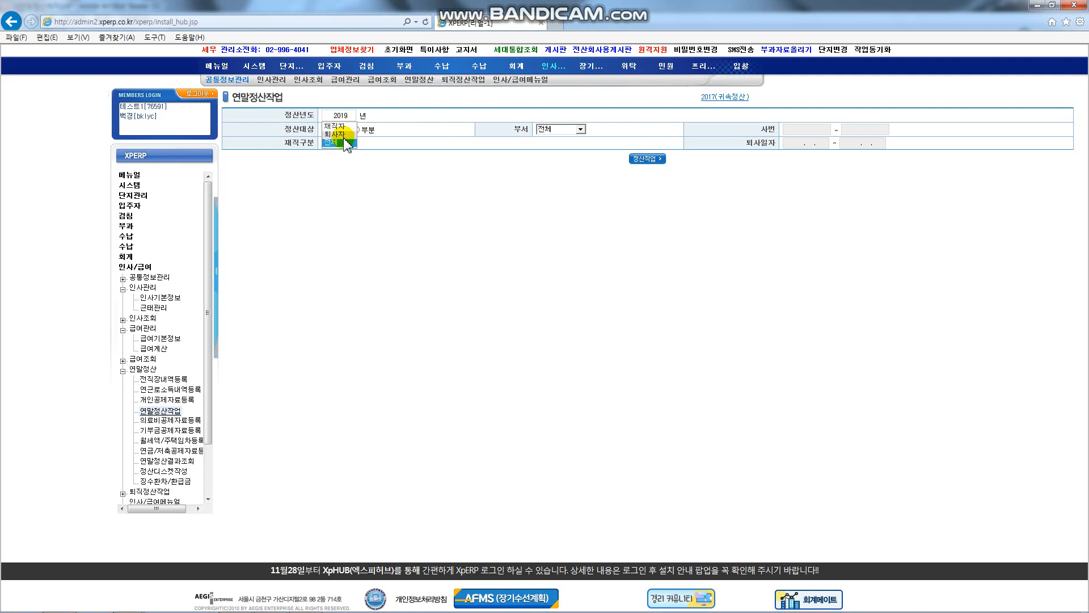
{"action": "left_click", "coordinate": [381, 145]}
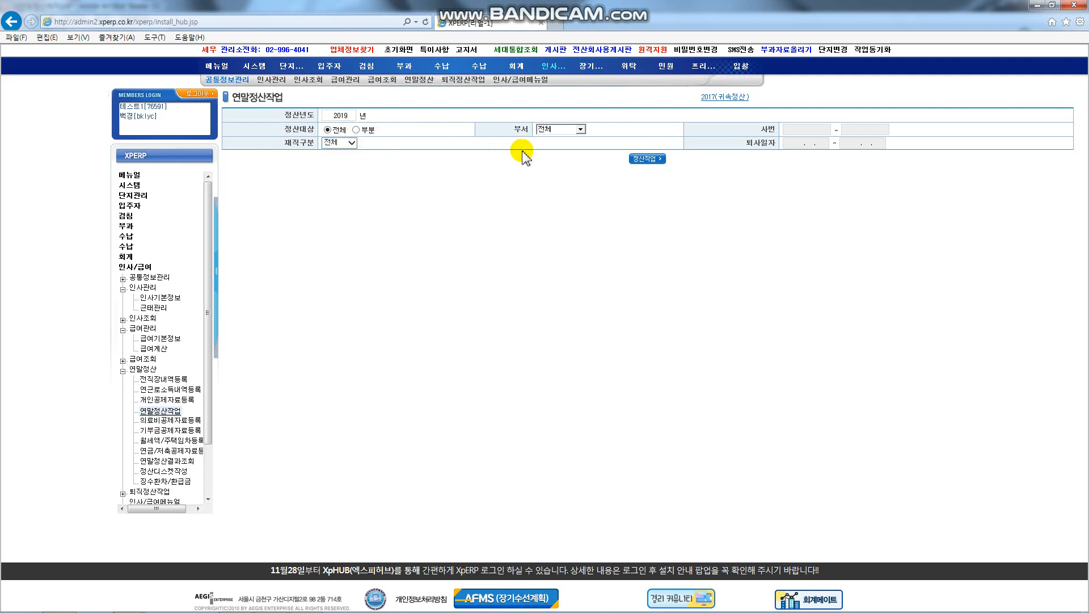
{"action": "left_click", "coordinate": [651, 158]}
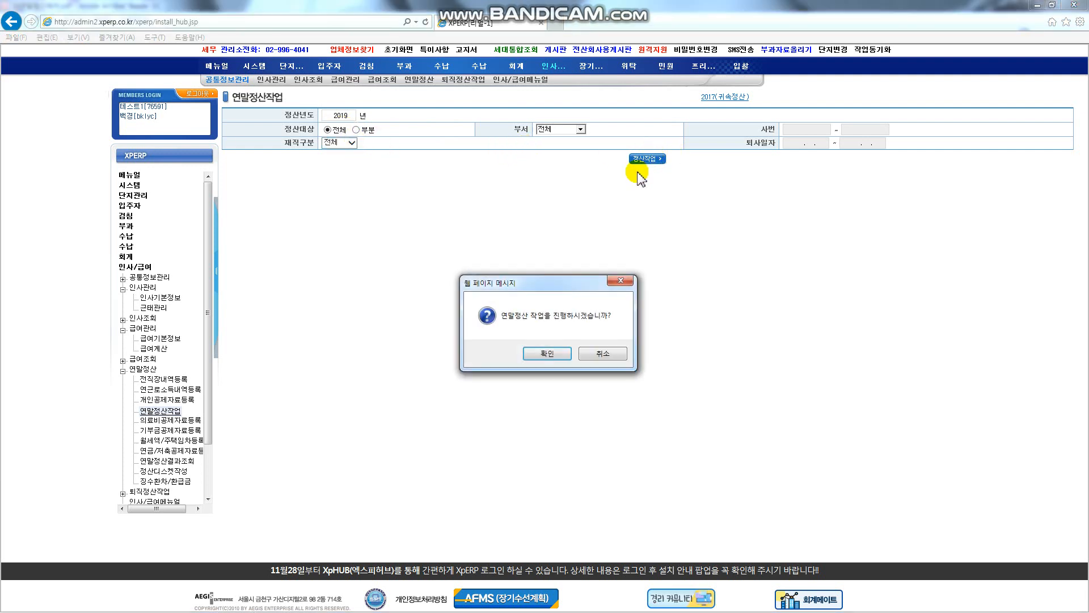
{"action": "left_click", "coordinate": [546, 352]}
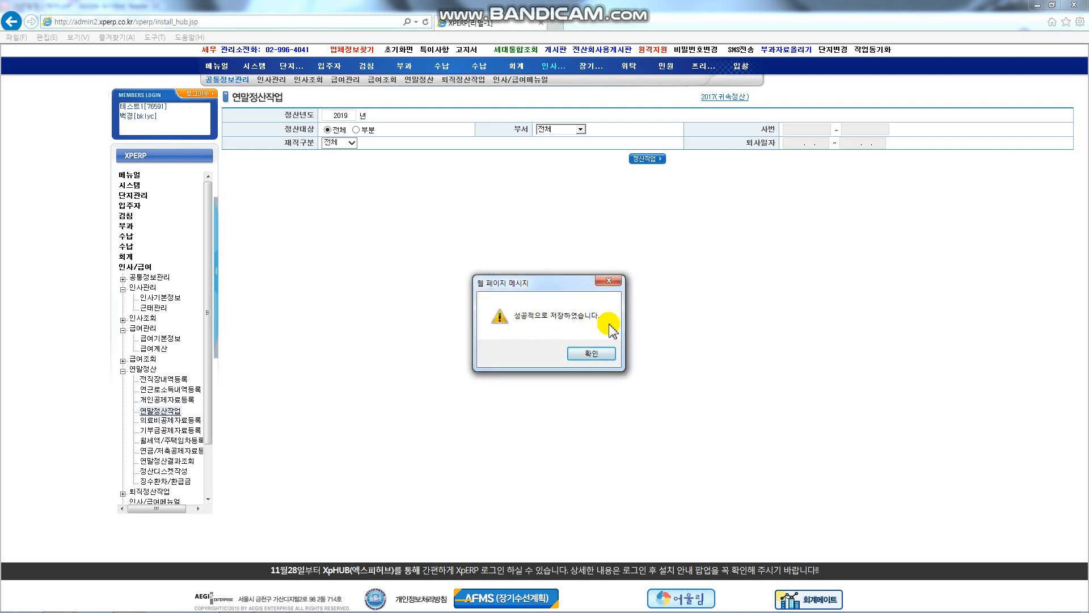
{"action": "left_click", "coordinate": [596, 352]}
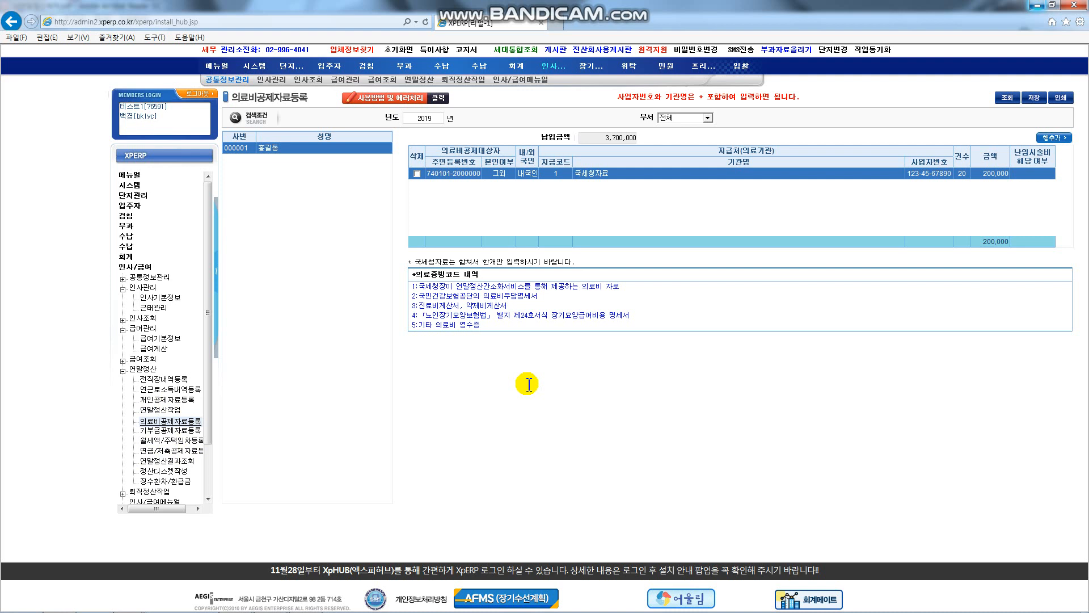
Step: On the 200,000-won medical expense record, check 본인여부, set 난임시술비 to 여, and confirm institution 국세청자료
{"action": "left_click", "coordinate": [183, 423]}
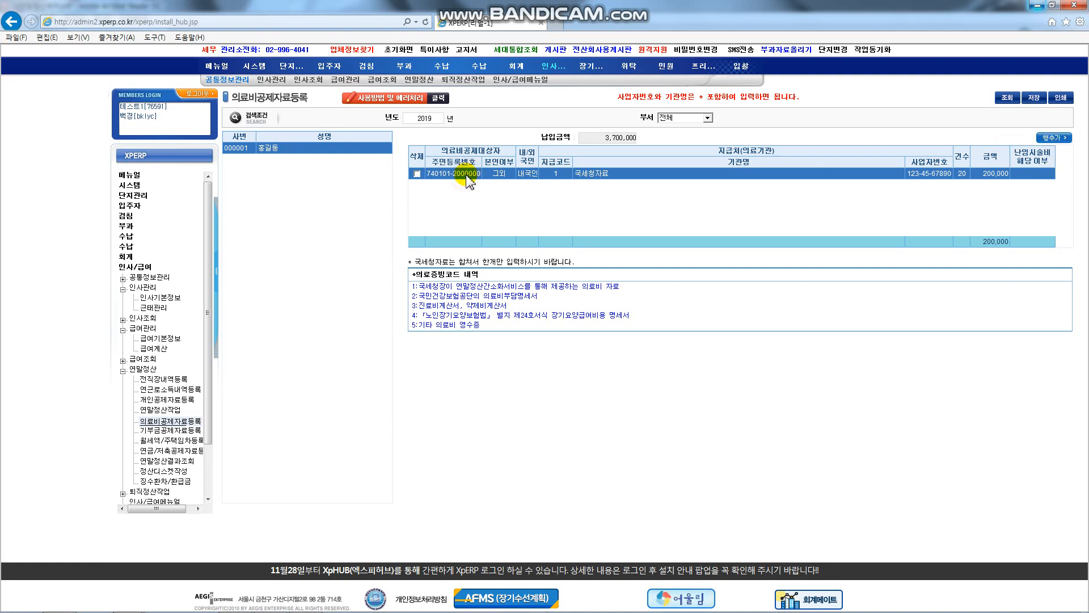
{"action": "left_click", "coordinate": [510, 176]}
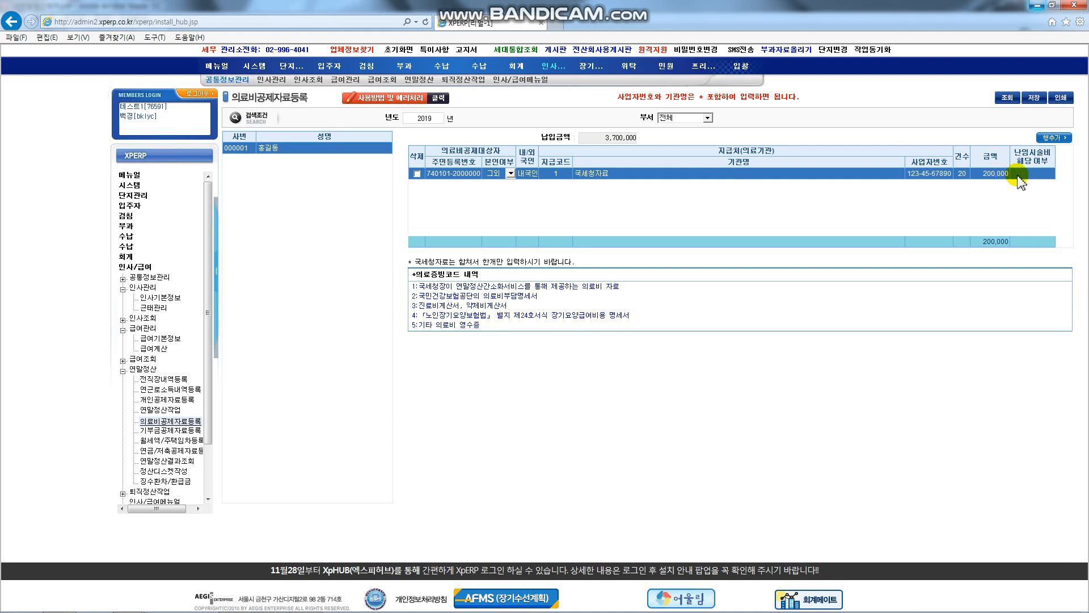
{"action": "left_click", "coordinate": [1051, 174]}
{"action": "left_click", "coordinate": [1051, 174]}
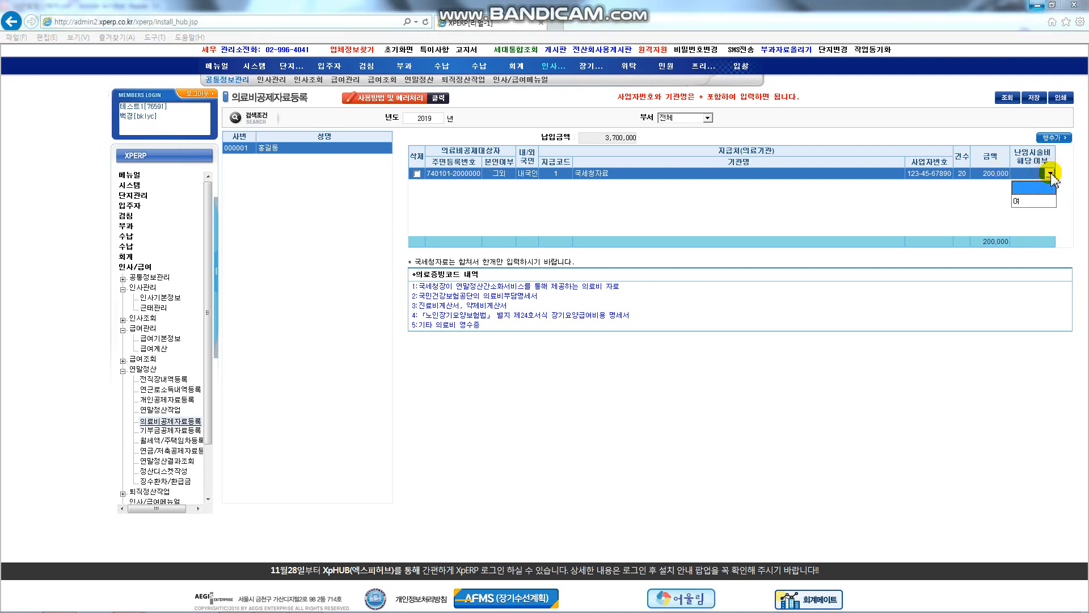
{"action": "left_click", "coordinate": [1036, 202]}
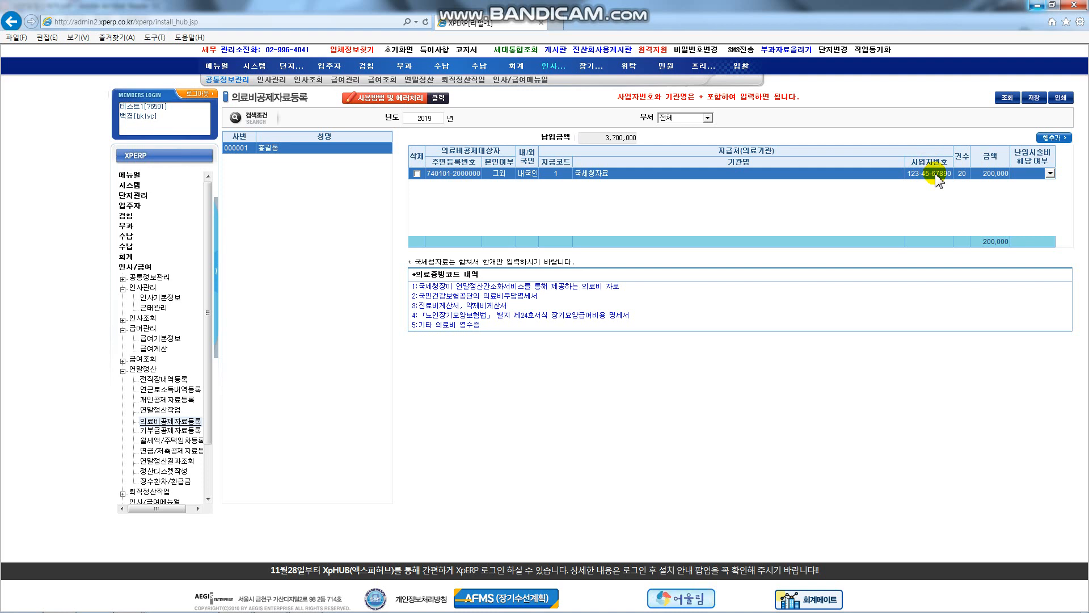
{"action": "left_click", "coordinate": [637, 174]}
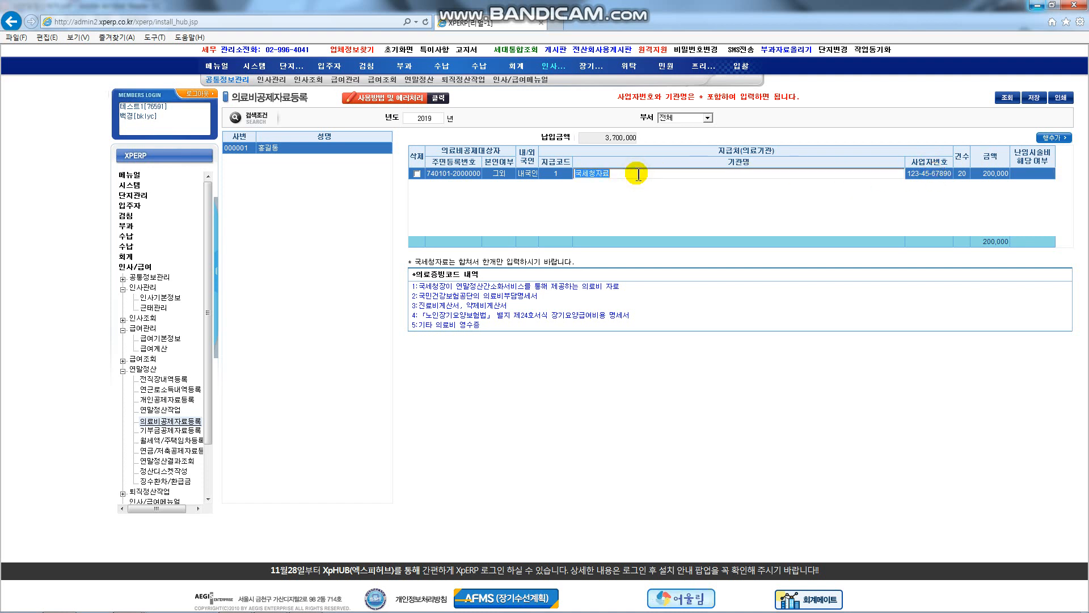
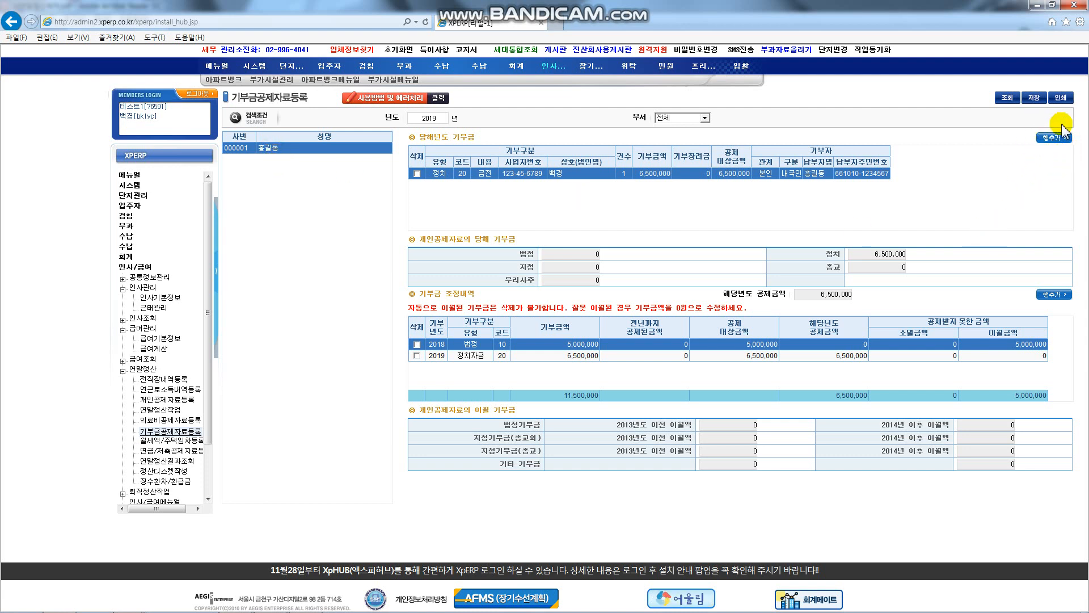
Step: Confirm the first donation row as 정치 with 6,500,000, then open 월세액/주택임차등록
{"action": "left_click", "coordinate": [443, 180]}
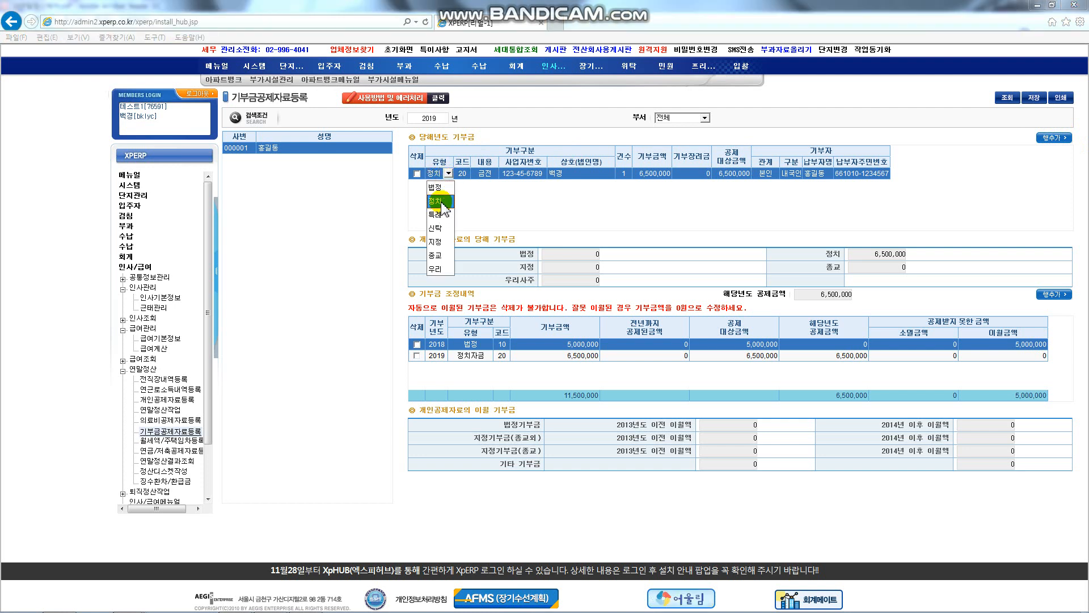
{"action": "left_click", "coordinate": [440, 201]}
{"action": "left_click", "coordinate": [523, 173]}
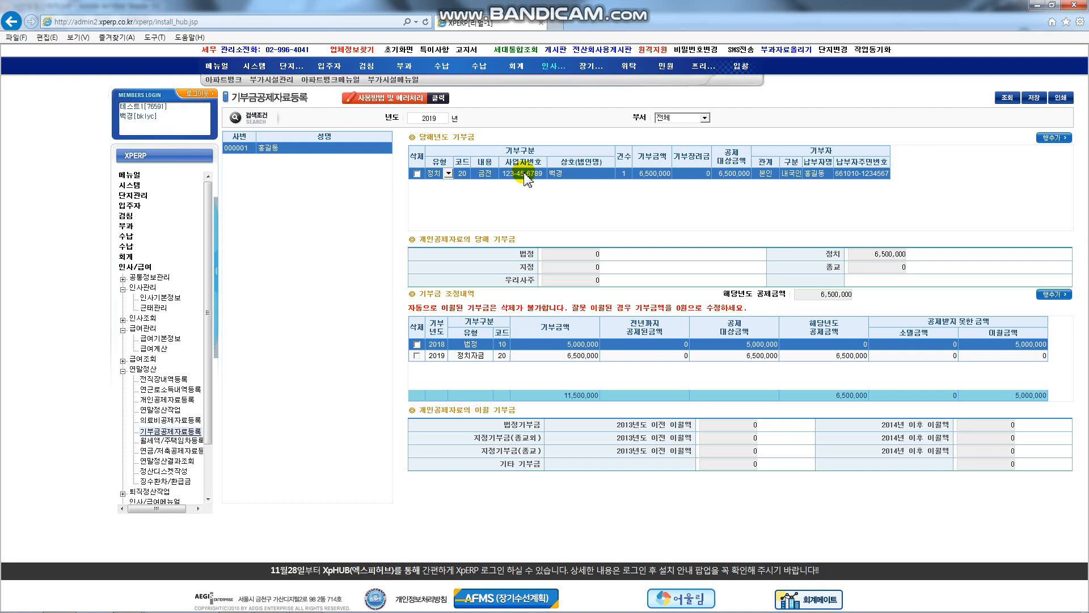
{"action": "left_click", "coordinate": [585, 175]}
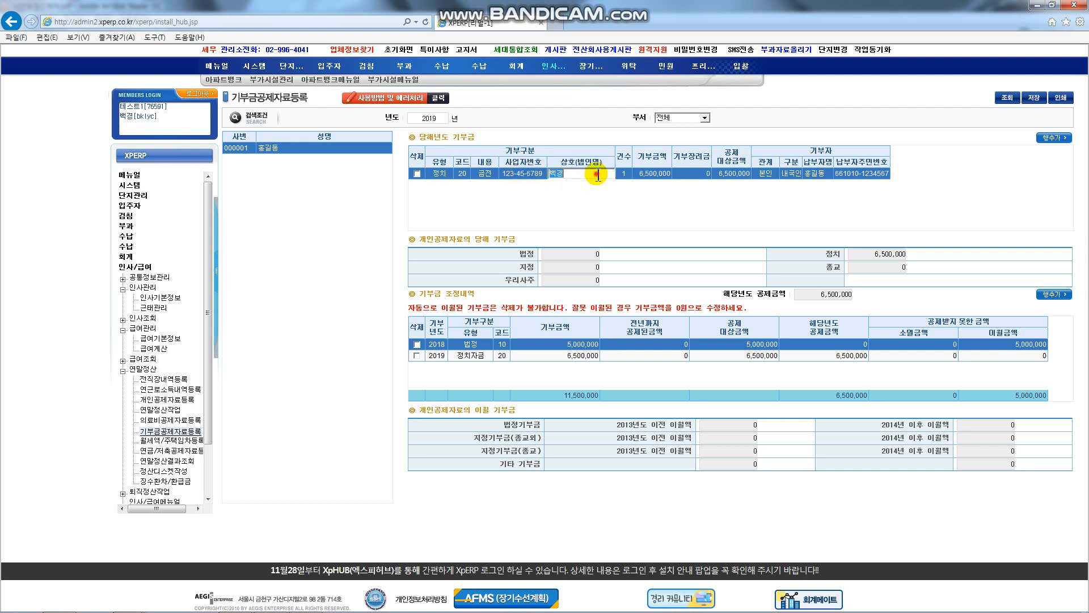
{"action": "left_click", "coordinate": [653, 176]}
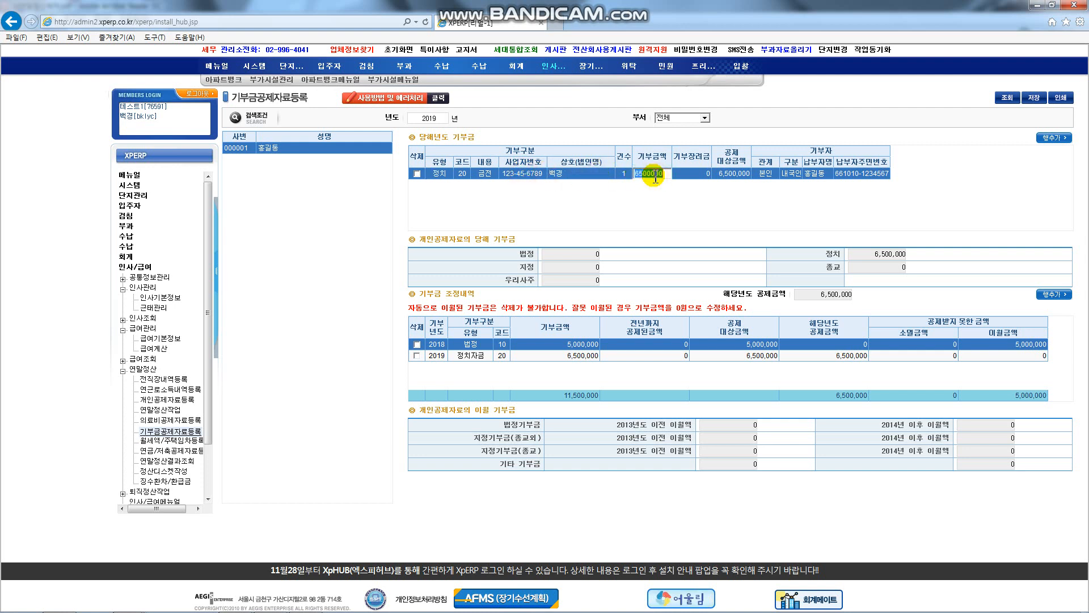
{"action": "left_click", "coordinate": [729, 176]}
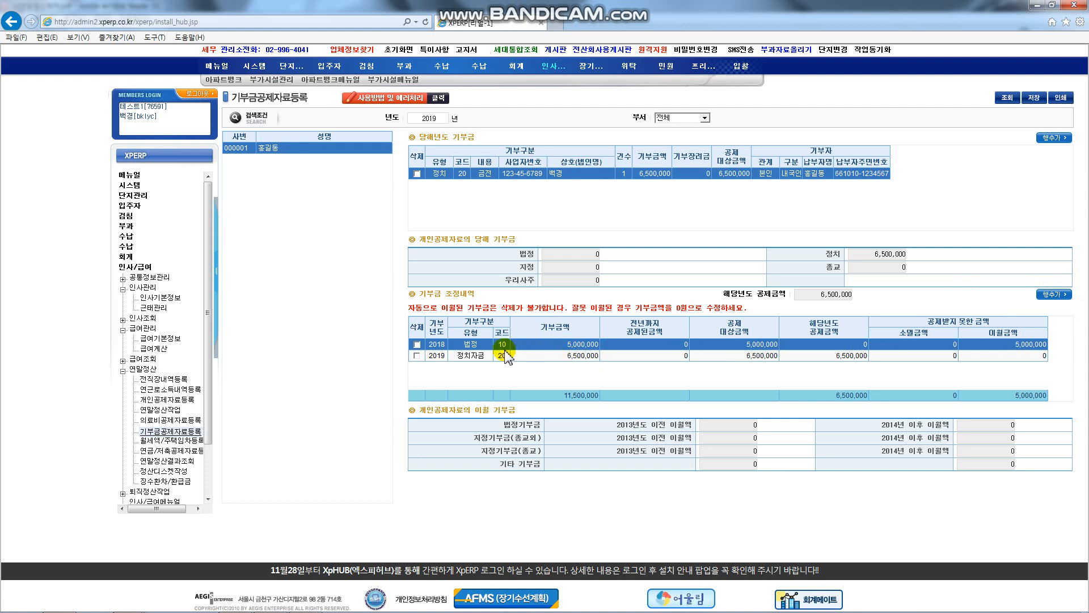
{"action": "left_click", "coordinate": [434, 411]}
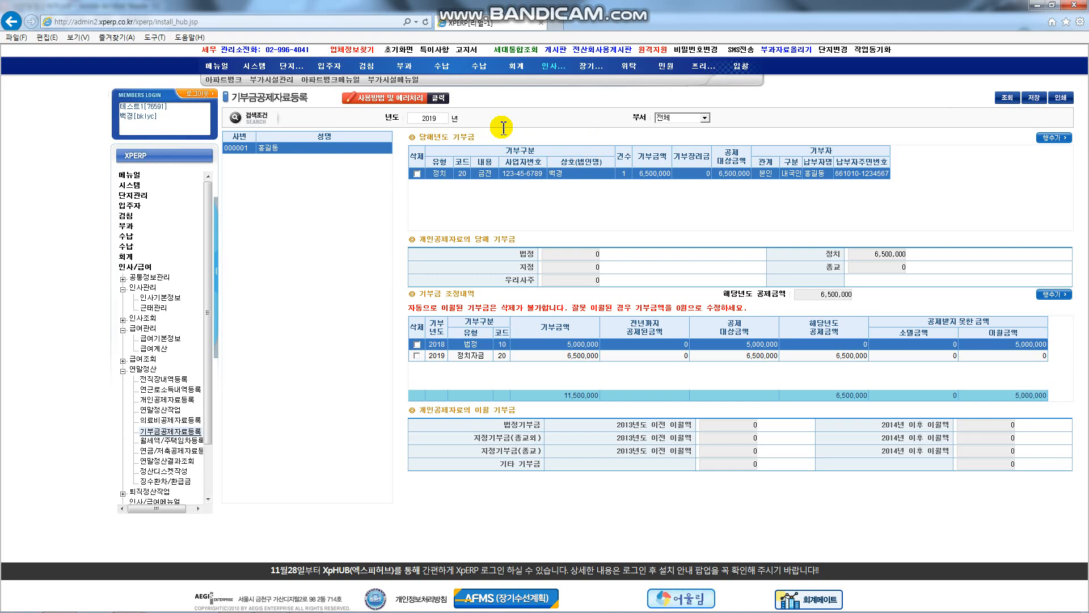
{"action": "left_click", "coordinate": [170, 440]}
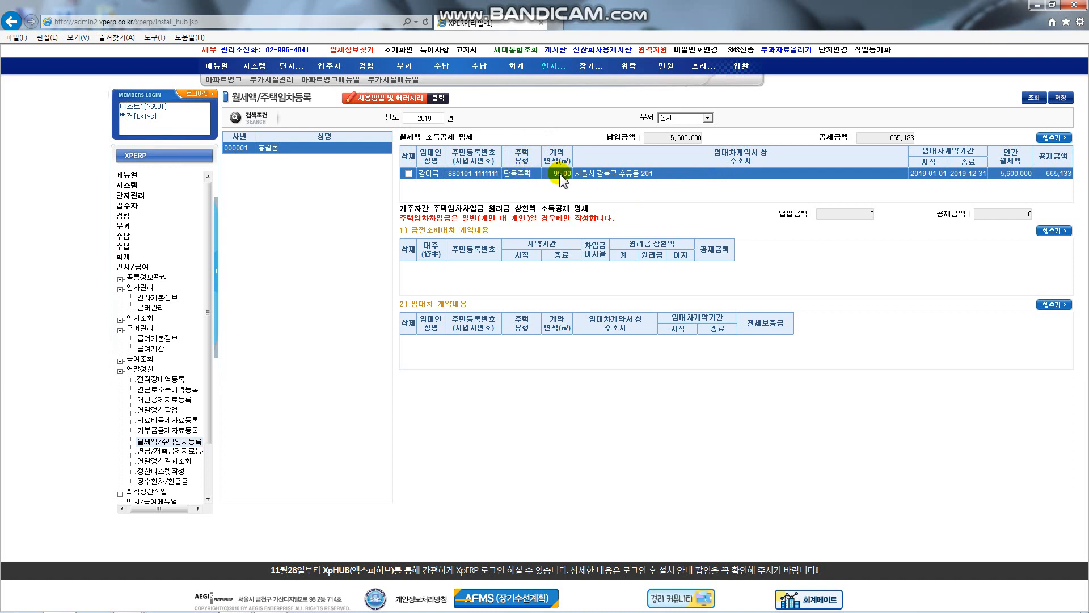
{"action": "left_click", "coordinate": [684, 176]}
{"action": "left_click", "coordinate": [971, 173]}
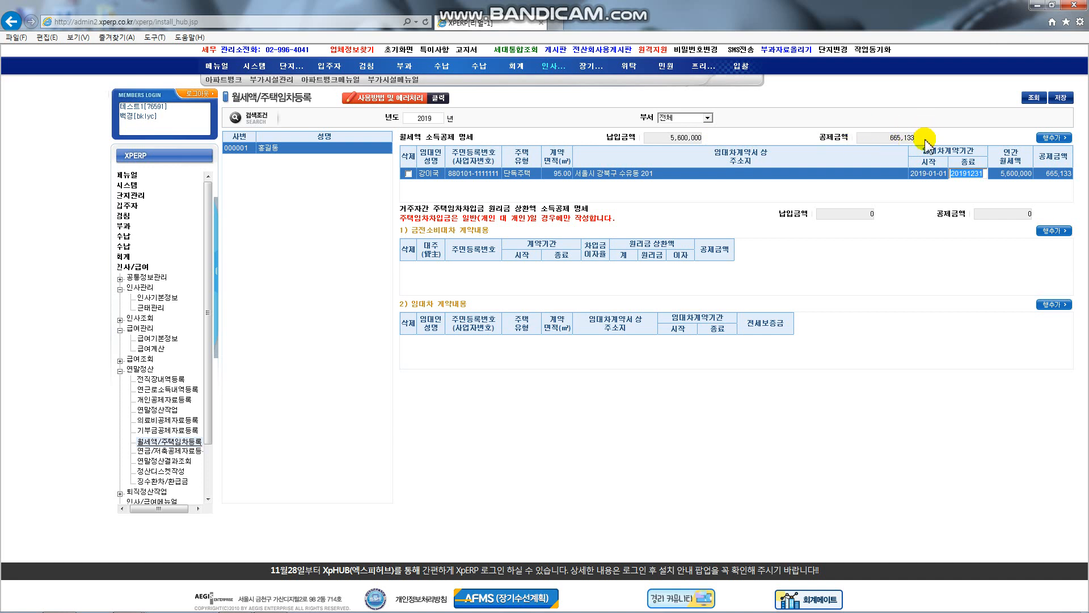
{"action": "left_click", "coordinate": [1015, 173]}
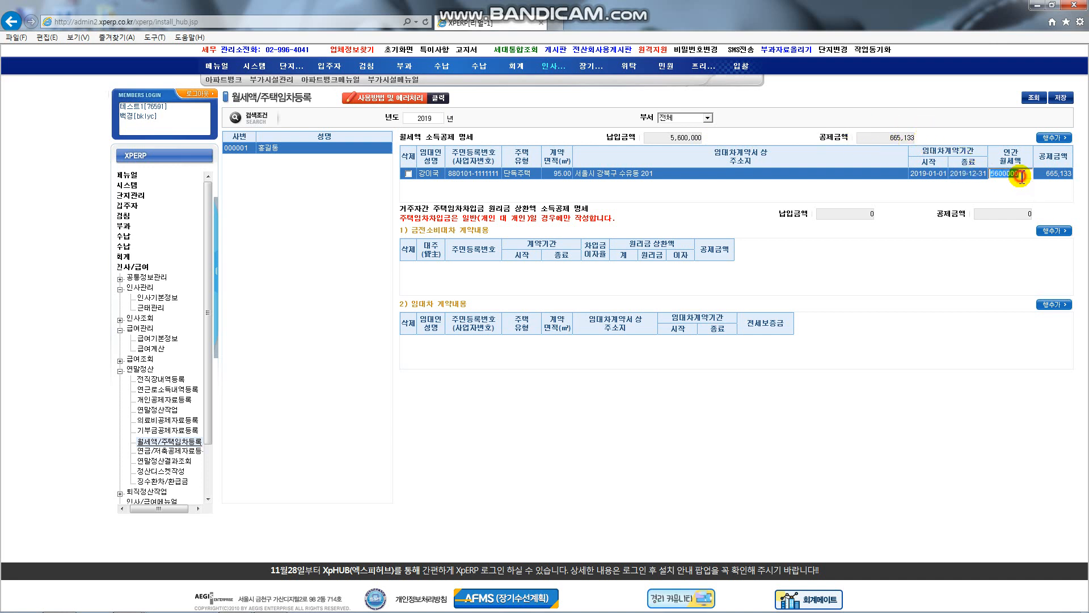
{"action": "left_click", "coordinate": [1052, 176]}
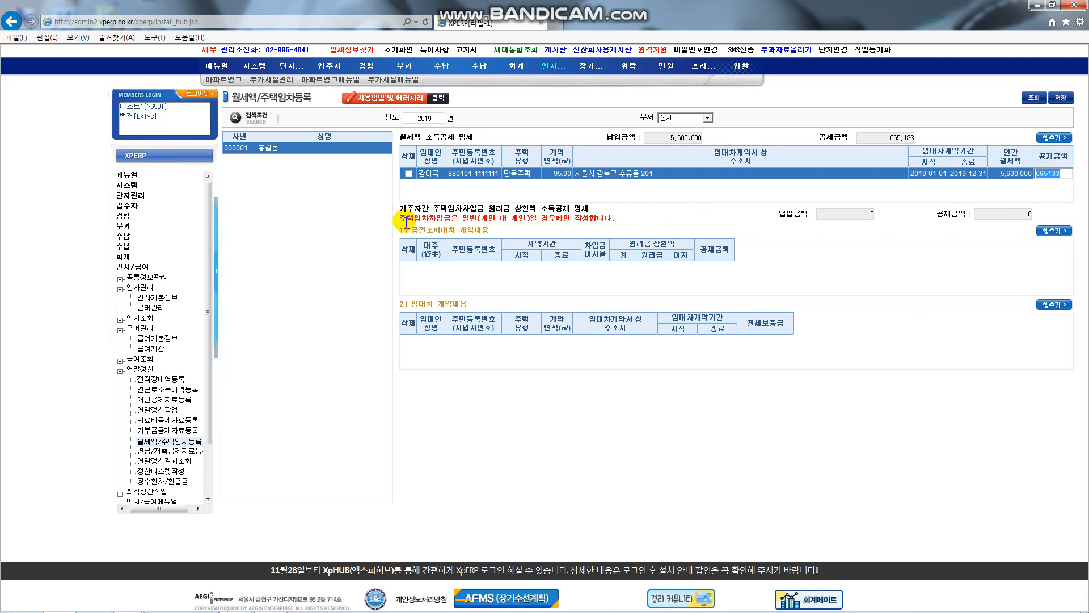
{"action": "left_click_drag", "start_coordinate": [401, 219], "coordinate": [464, 226]}
{"action": "left_click", "coordinate": [684, 223]}
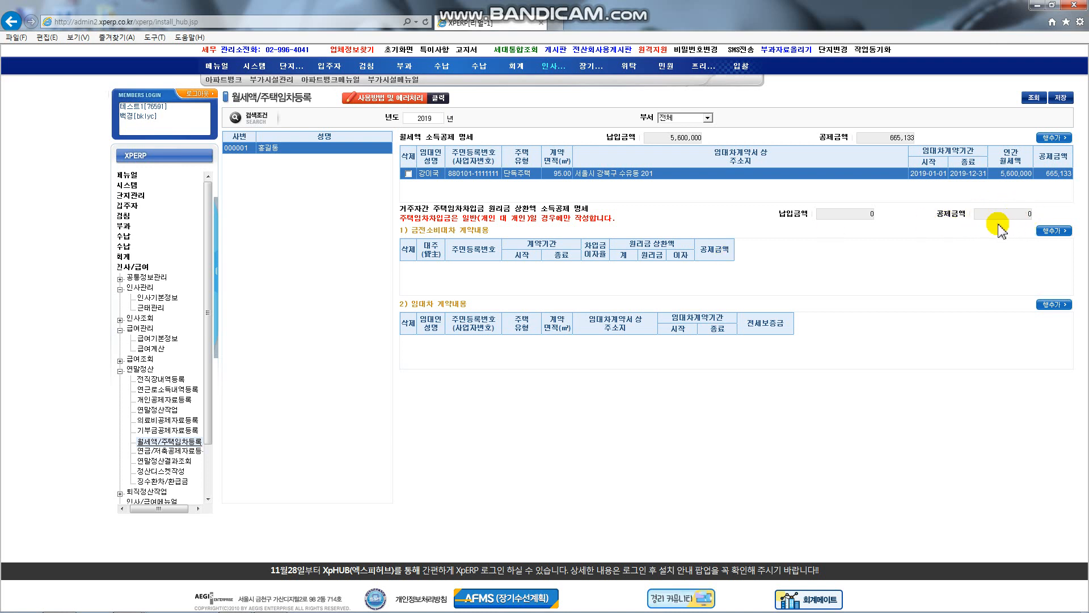
{"action": "left_click", "coordinate": [416, 304]}
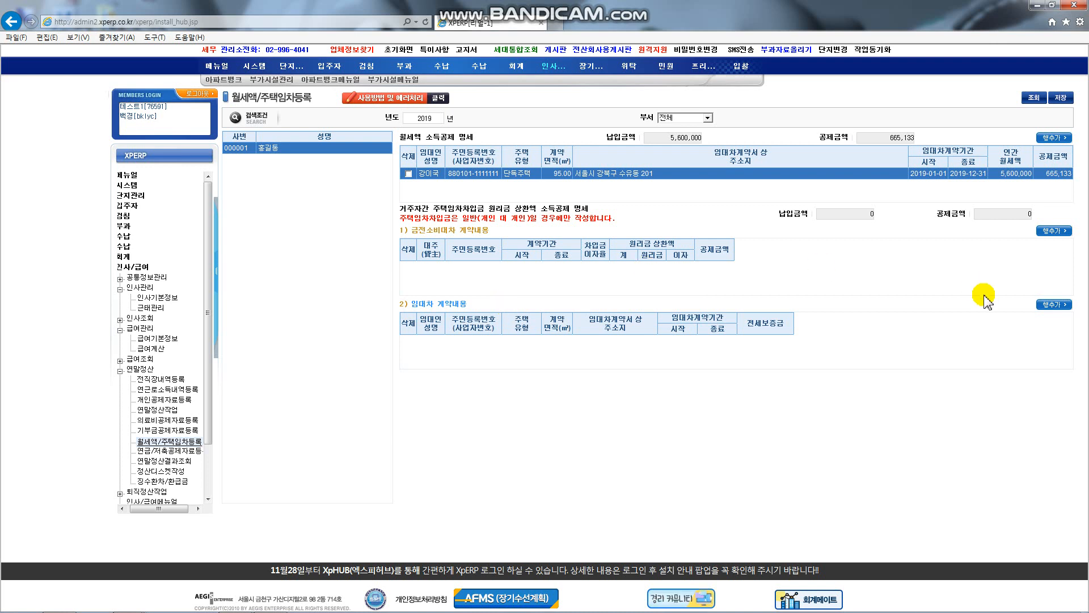
Step: Add a lease contract row and step through its landlord number, area, address, dates and deposit cells
{"action": "left_click", "coordinate": [1050, 306]}
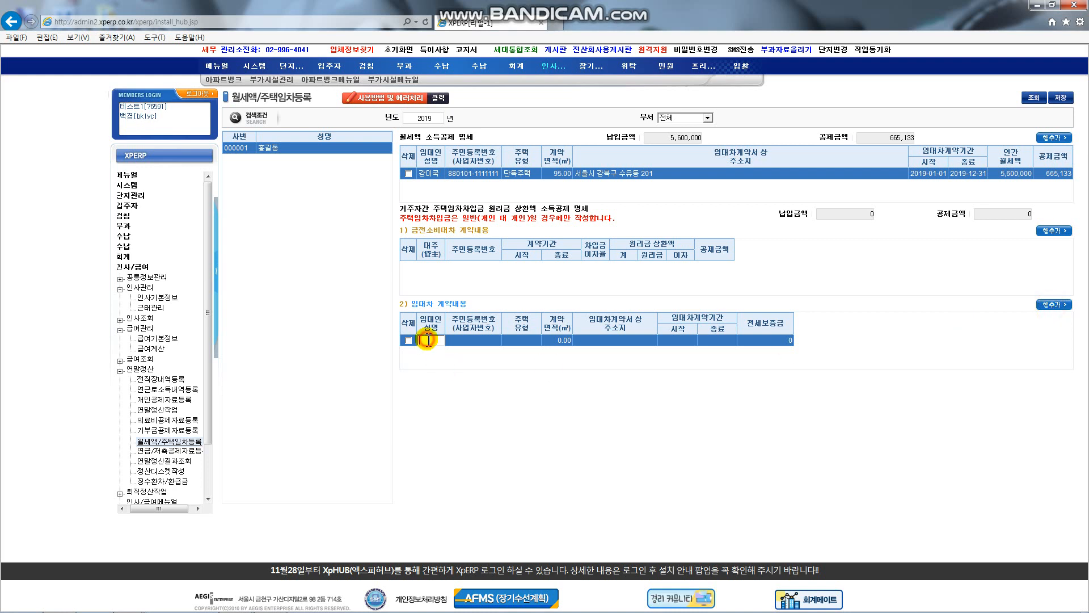
{"action": "left_click", "coordinate": [495, 342]}
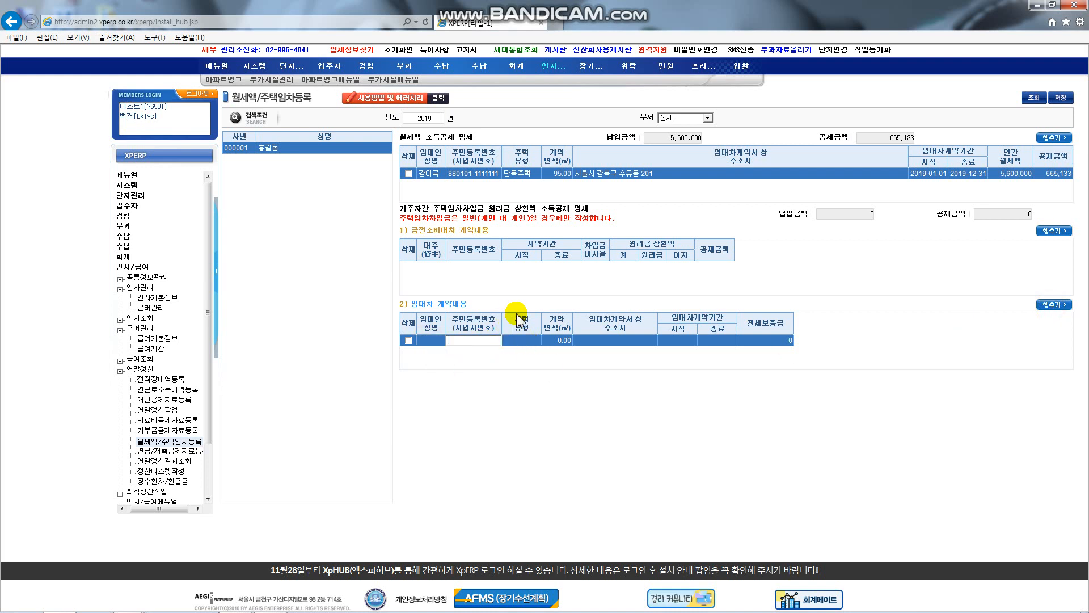
{"action": "left_click", "coordinate": [555, 342]}
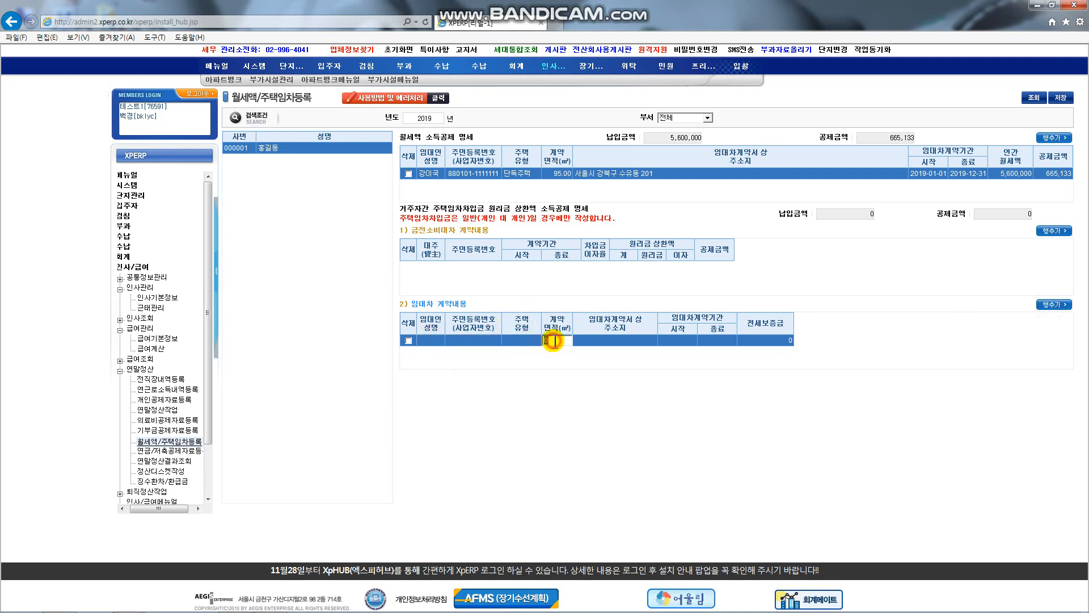
{"action": "left_click", "coordinate": [631, 341]}
{"action": "left_click", "coordinate": [677, 342]}
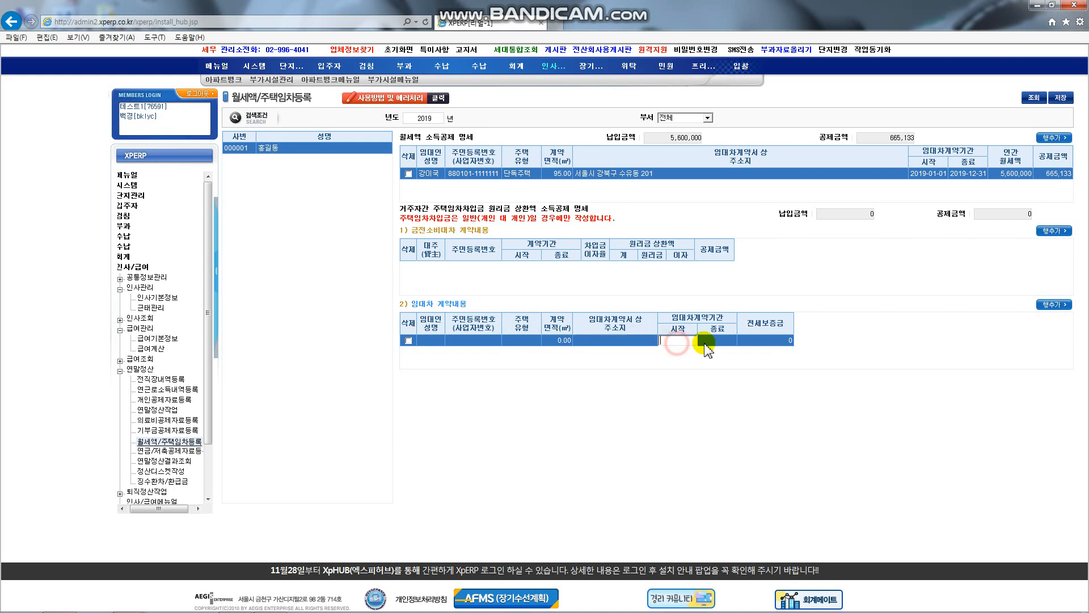
{"action": "left_click", "coordinate": [705, 344]}
{"action": "left_click", "coordinate": [782, 339]}
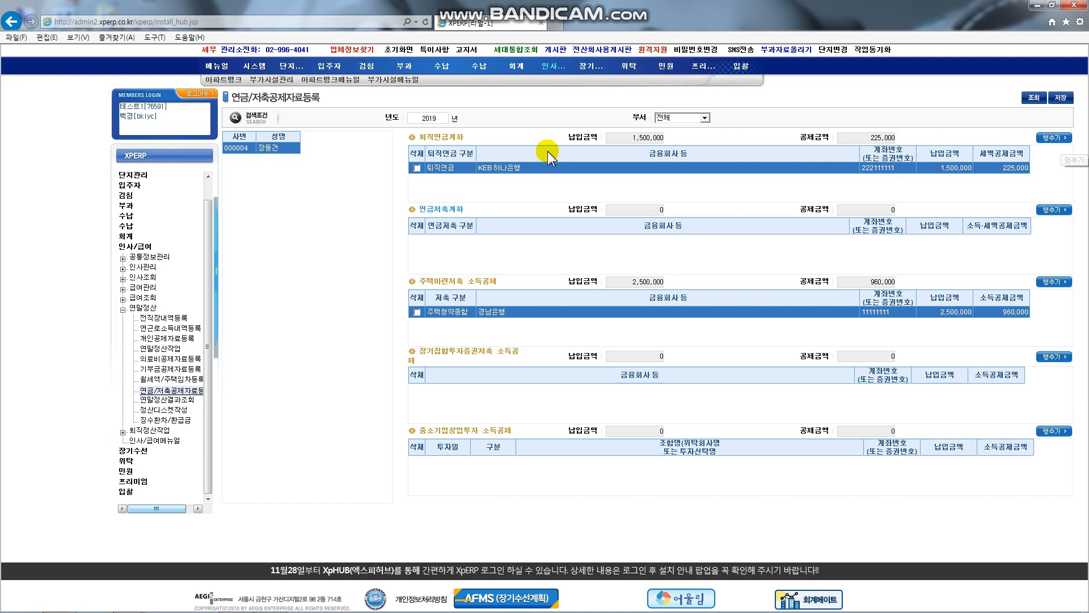
Step: Keep 퇴직연금 as the pension type, check its account number, then view 연말정산결과조회
{"action": "left_click", "coordinate": [471, 168]}
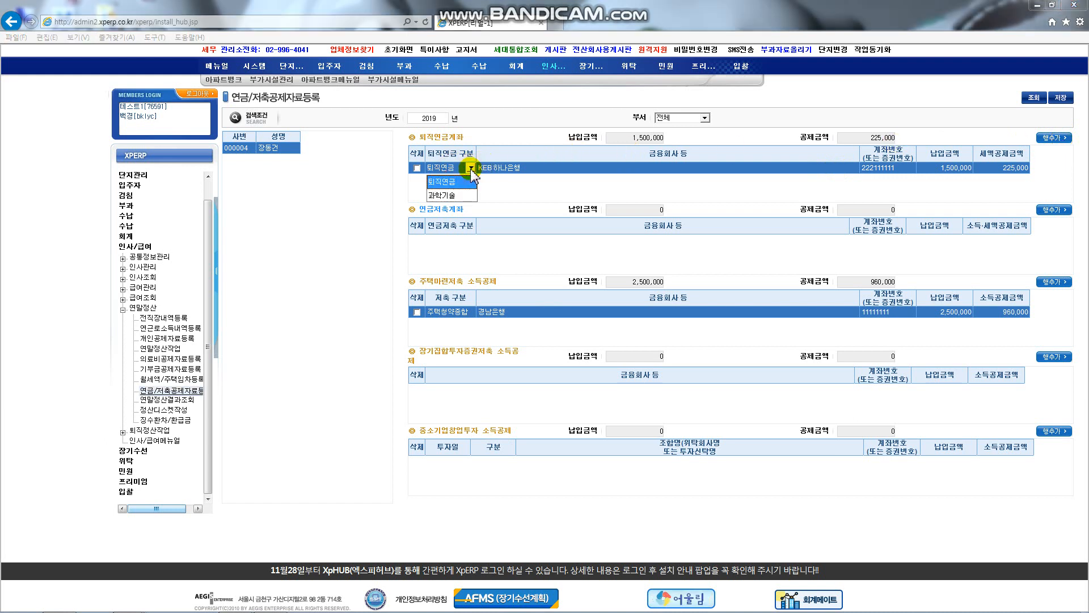
{"action": "left_click", "coordinate": [613, 170]}
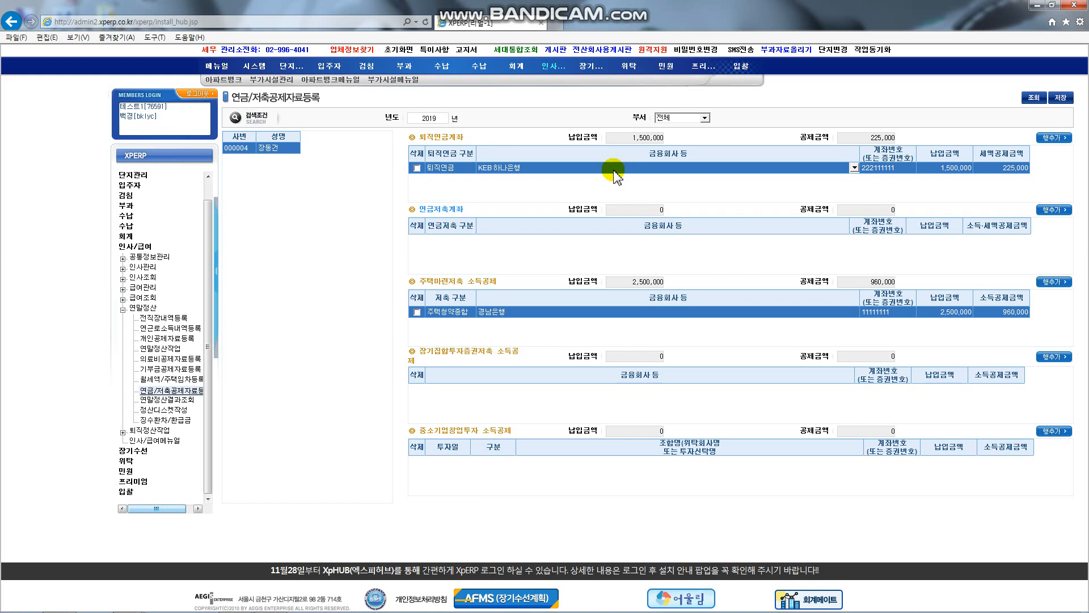
{"action": "left_click", "coordinate": [899, 168]}
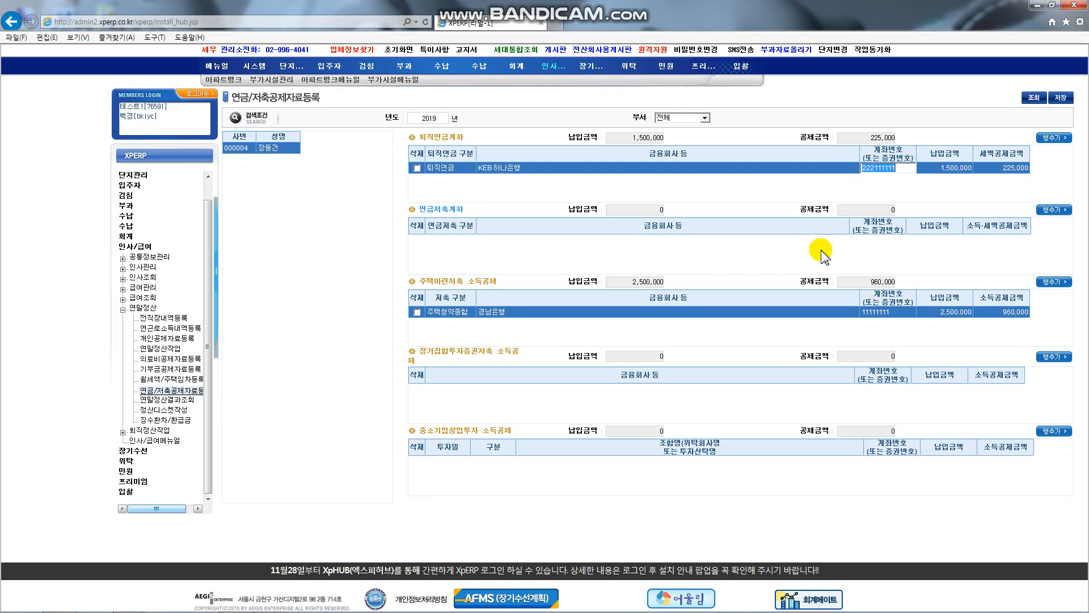
{"action": "left_click", "coordinate": [166, 399]}
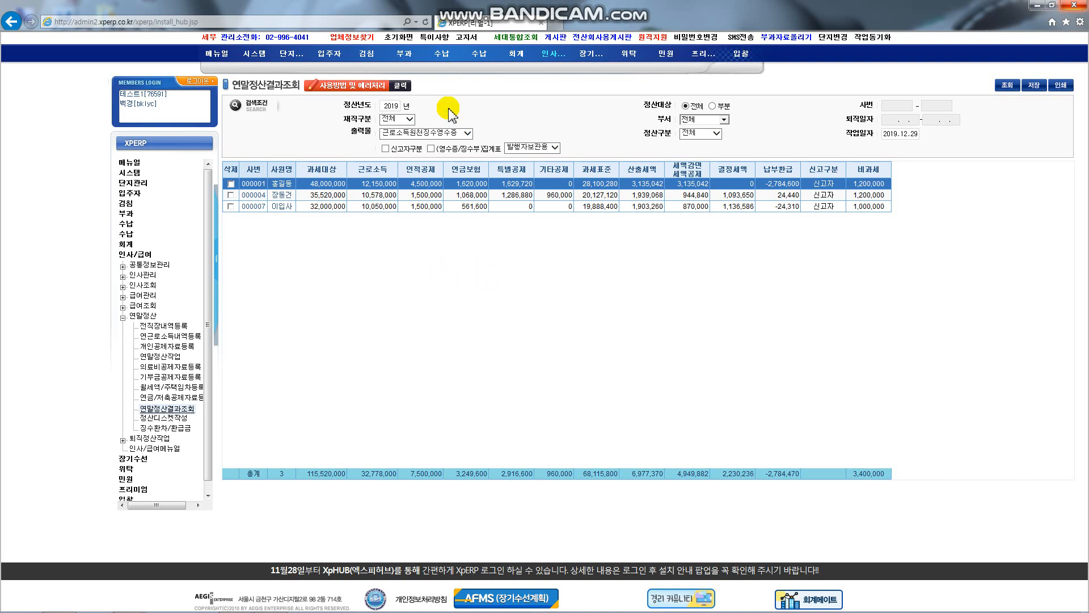
Step: Print the 근로소득원천징수영수증 report and maximize its preview window
{"action": "left_click", "coordinate": [468, 133]}
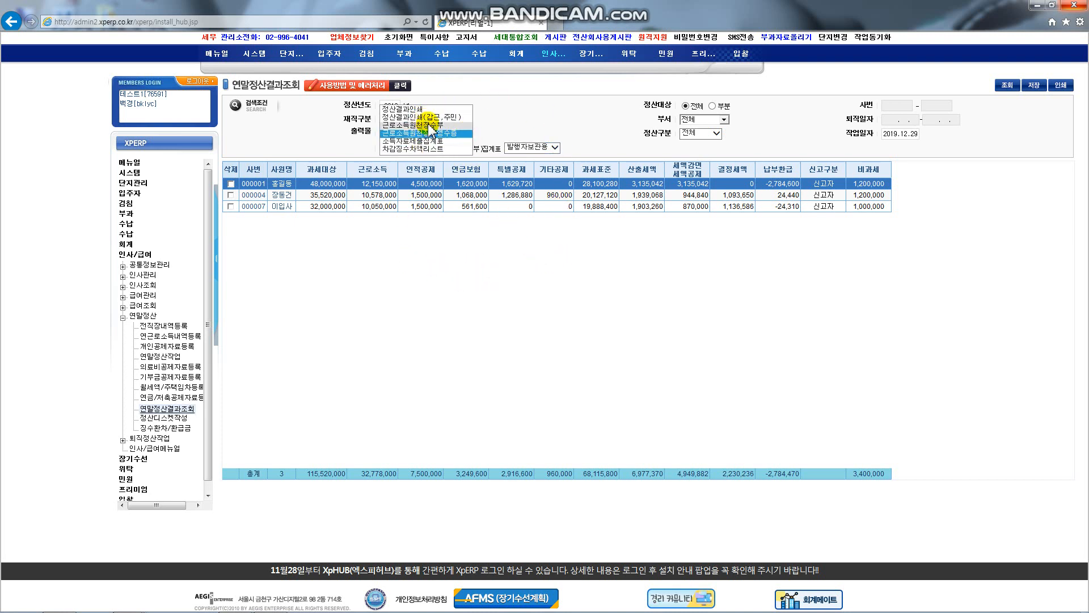
{"action": "left_click", "coordinate": [537, 123]}
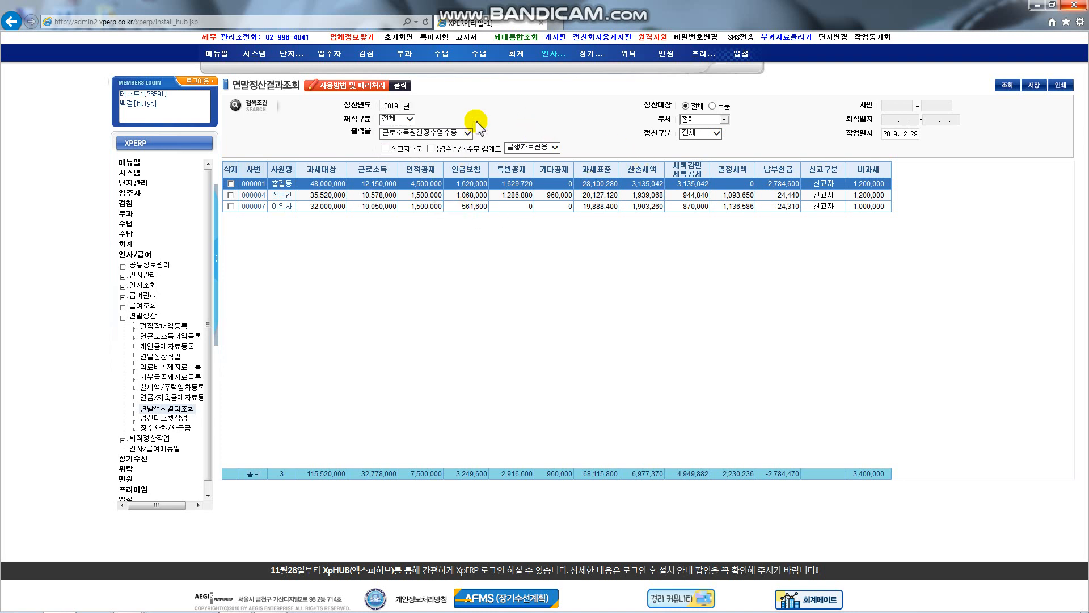
{"action": "left_click", "coordinate": [1068, 86]}
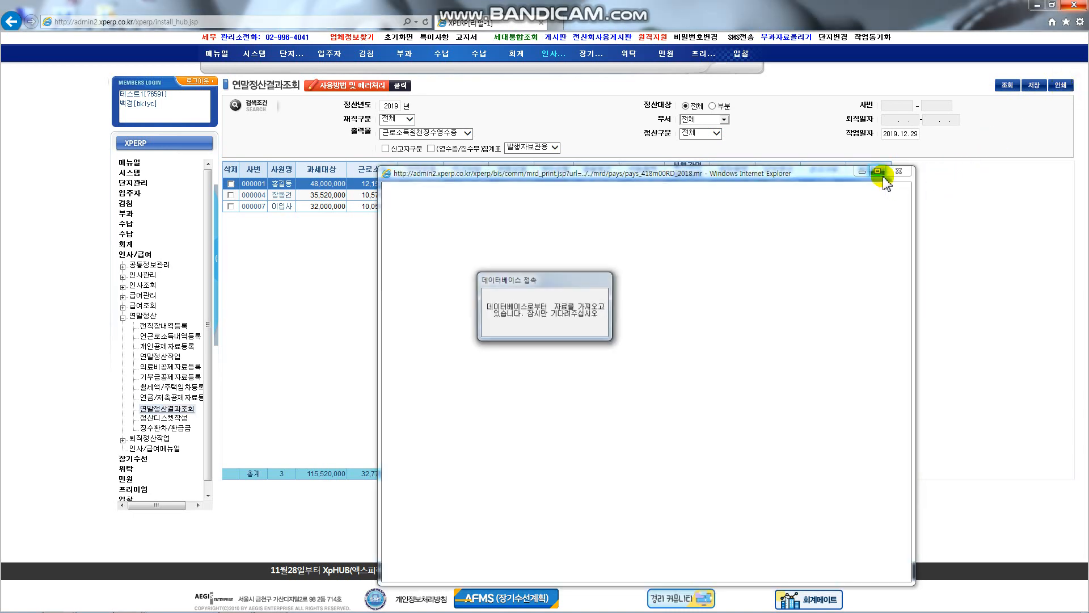
{"action": "left_click", "coordinate": [878, 171]}
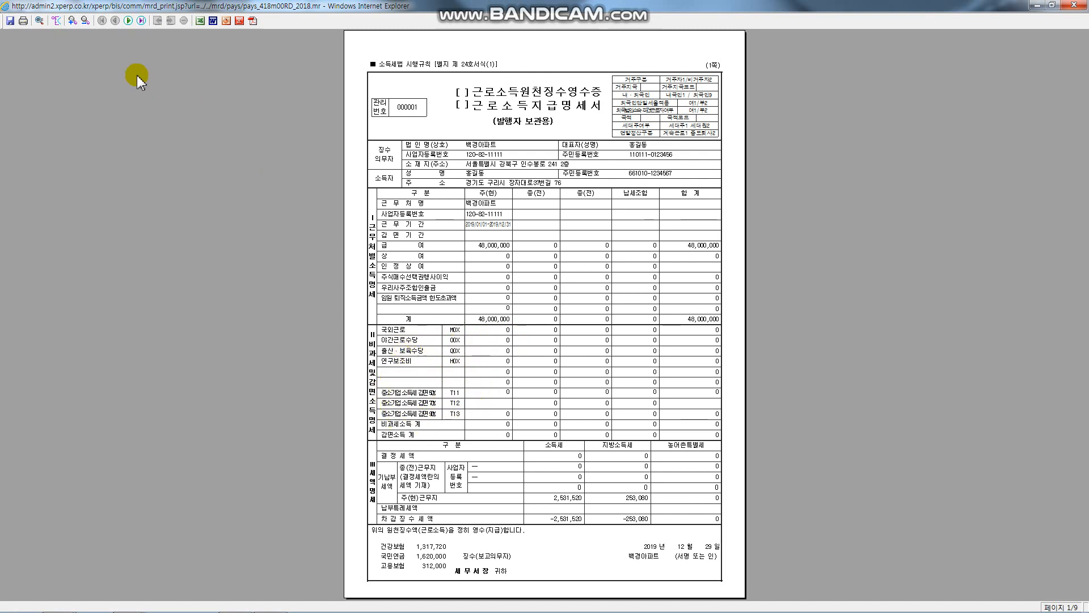
Step: Page through the withholding receipt preview, ending on page 8 of 9
{"action": "left_click", "coordinate": [140, 21]}
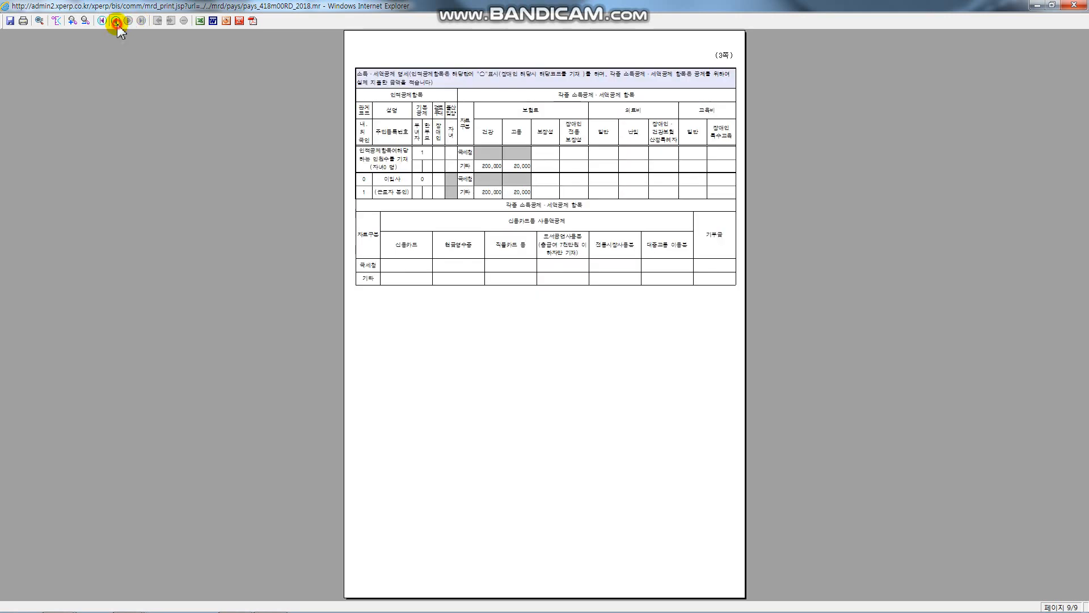
{"action": "left_click", "coordinate": [116, 21]}
{"action": "left_click", "coordinate": [117, 22]}
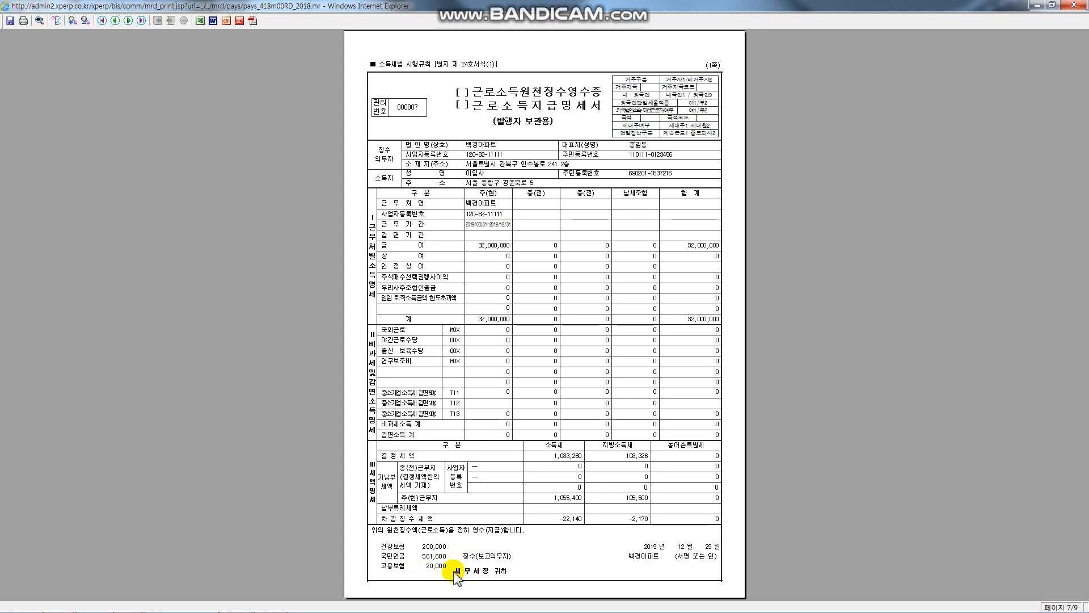
{"action": "left_click", "coordinate": [130, 20]}
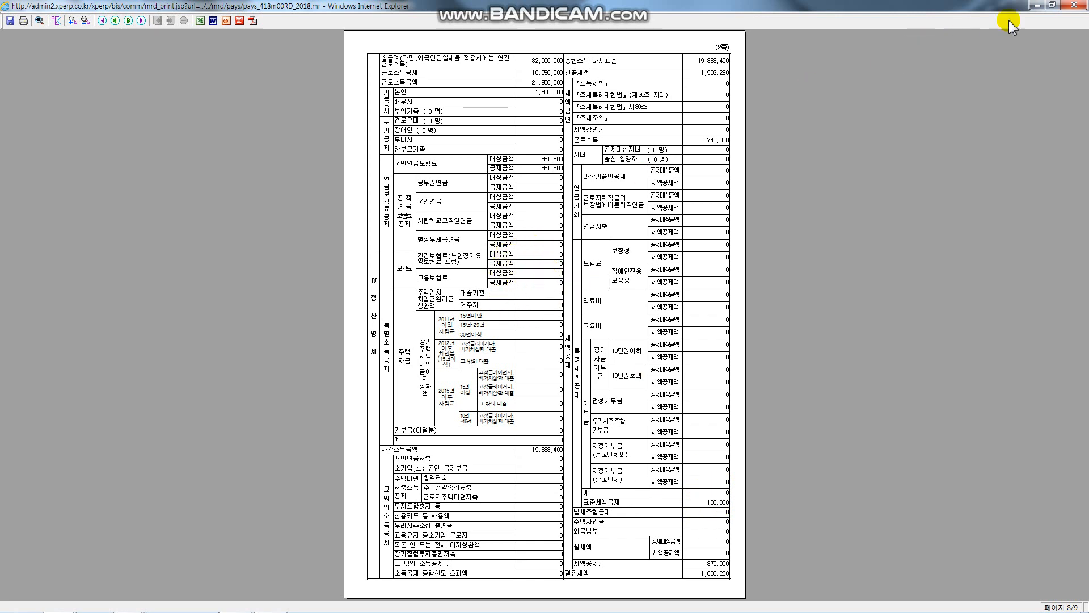
Step: Close the print preview and bring up the 정산디스켓작성 form
{"action": "left_click", "coordinate": [1074, 5]}
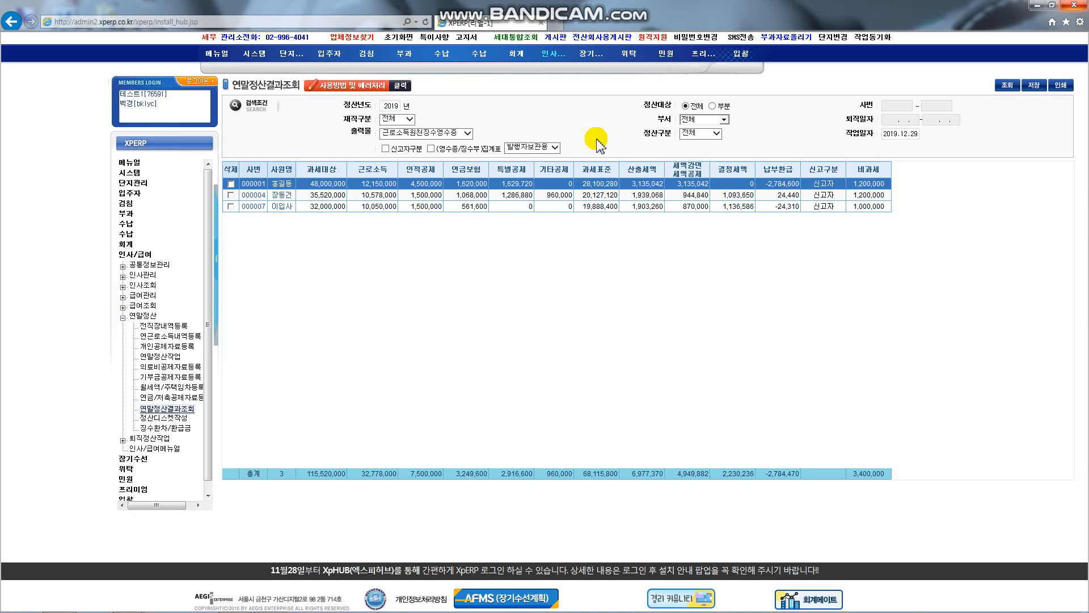
{"action": "left_click", "coordinate": [163, 418]}
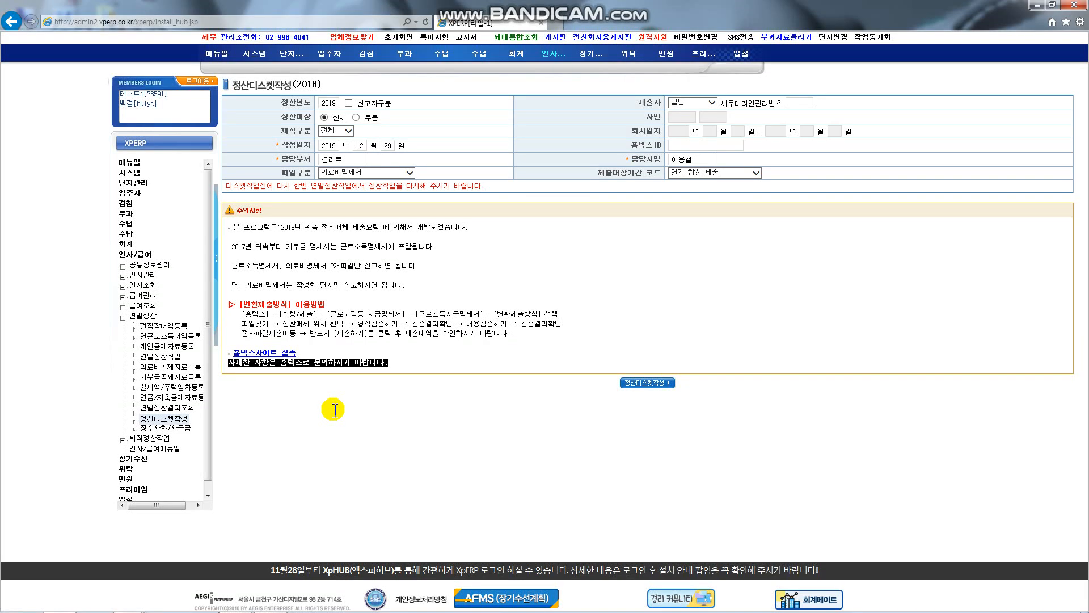
Step: Review employment status 전체 and the person-in-charge field, then set 파일구분 to 근로소득지급명세서
{"action": "double_click", "coordinate": [186, 420]}
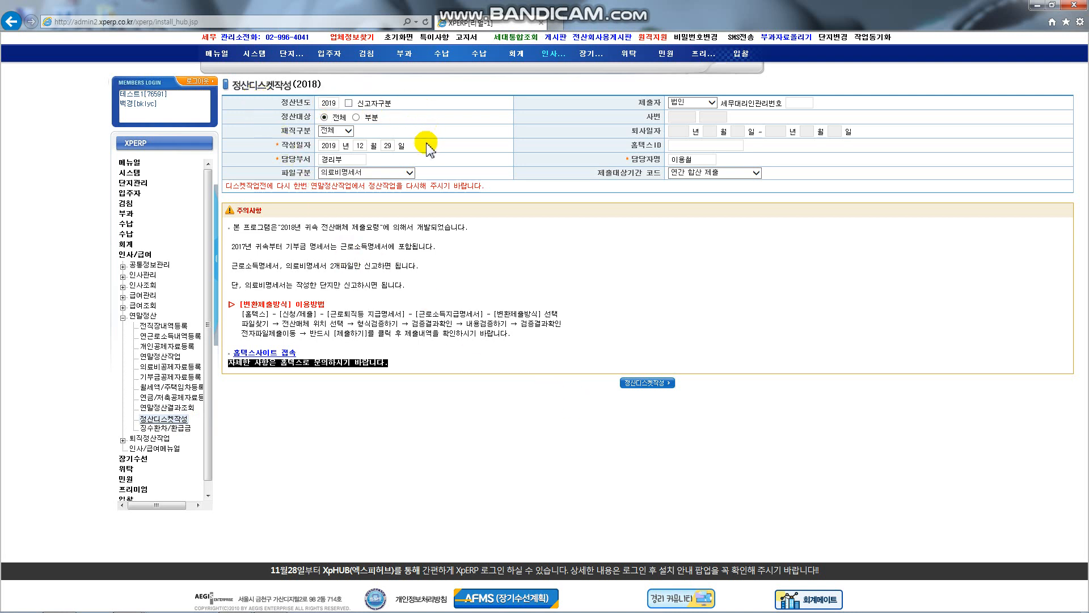
{"action": "left_click", "coordinate": [311, 120]}
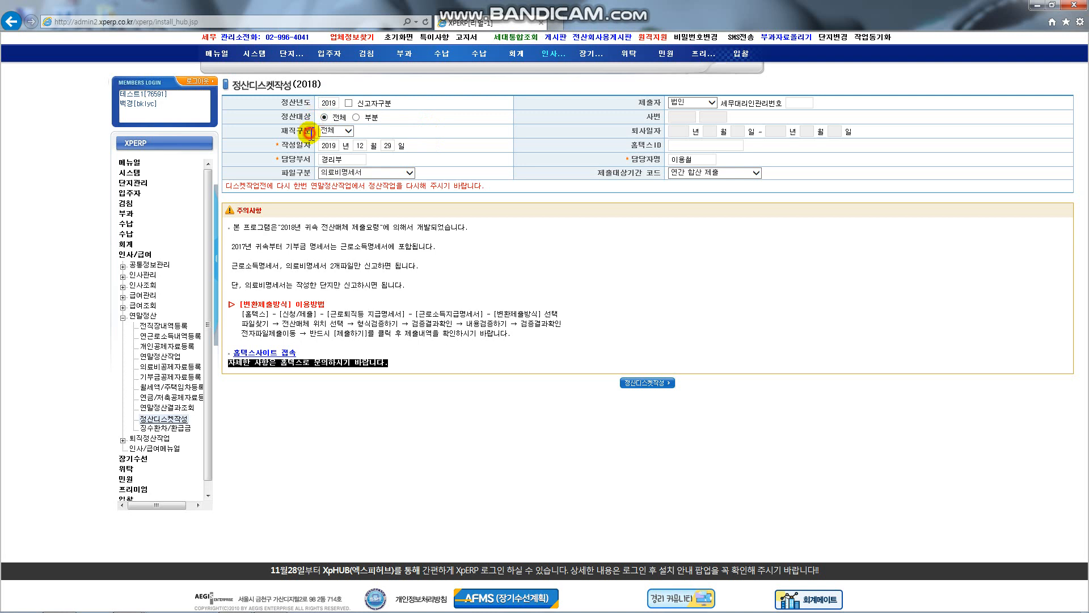
{"action": "left_click", "coordinate": [349, 131]}
{"action": "left_click", "coordinate": [414, 131]}
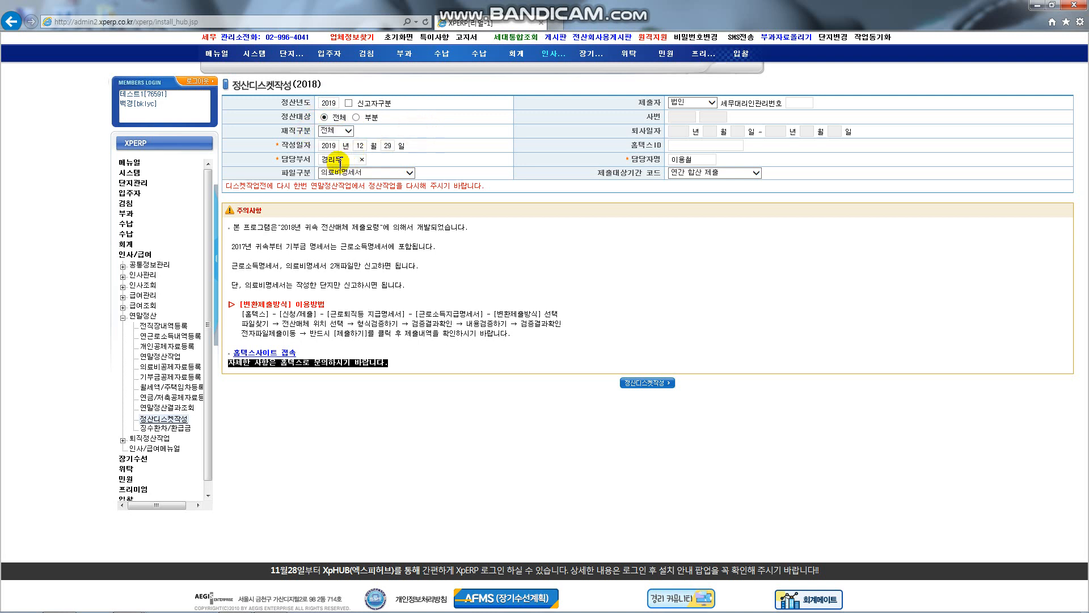
{"action": "left_click", "coordinate": [689, 159]}
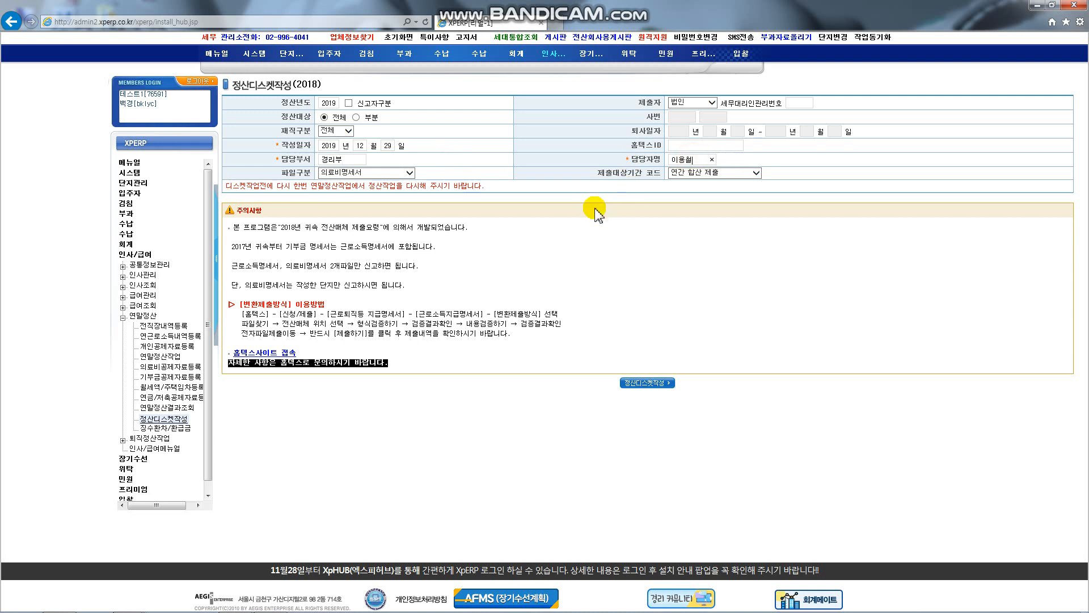
{"action": "left_click", "coordinate": [405, 173]}
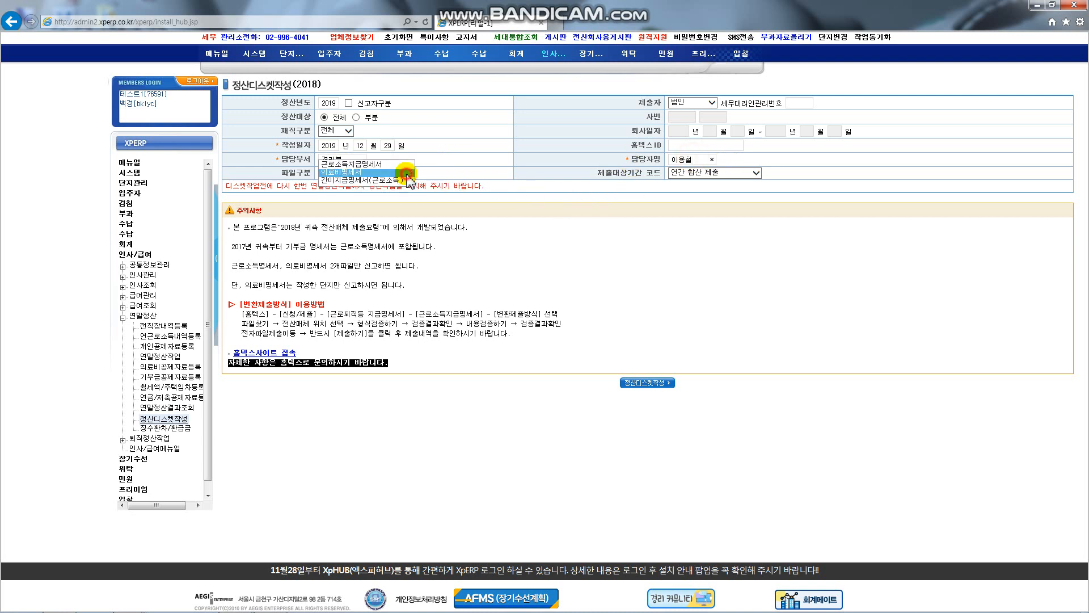
{"action": "left_click", "coordinate": [372, 170]}
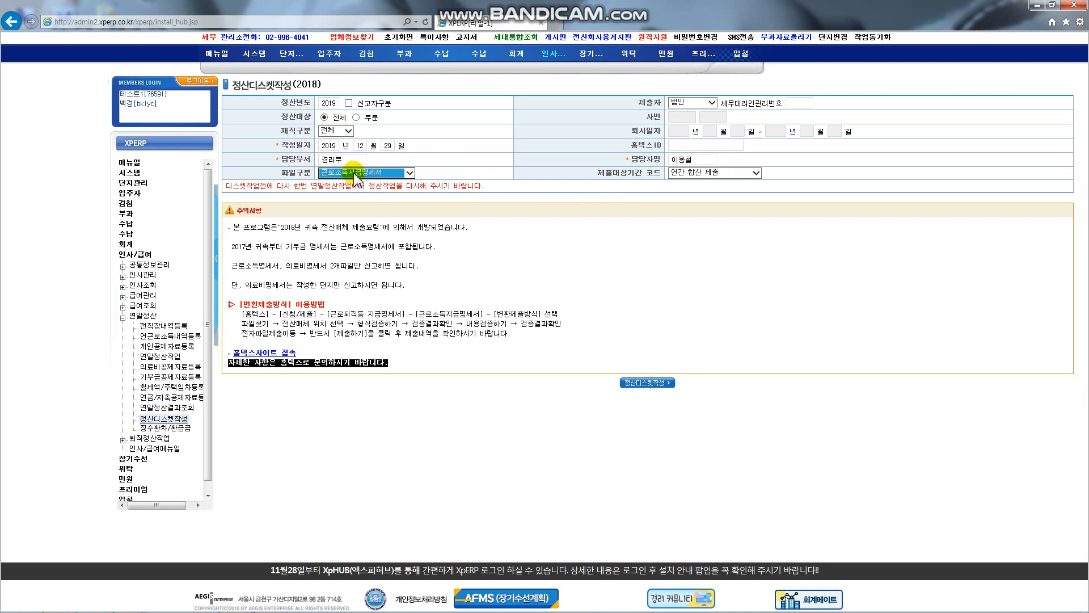
{"action": "left_click", "coordinate": [409, 173]}
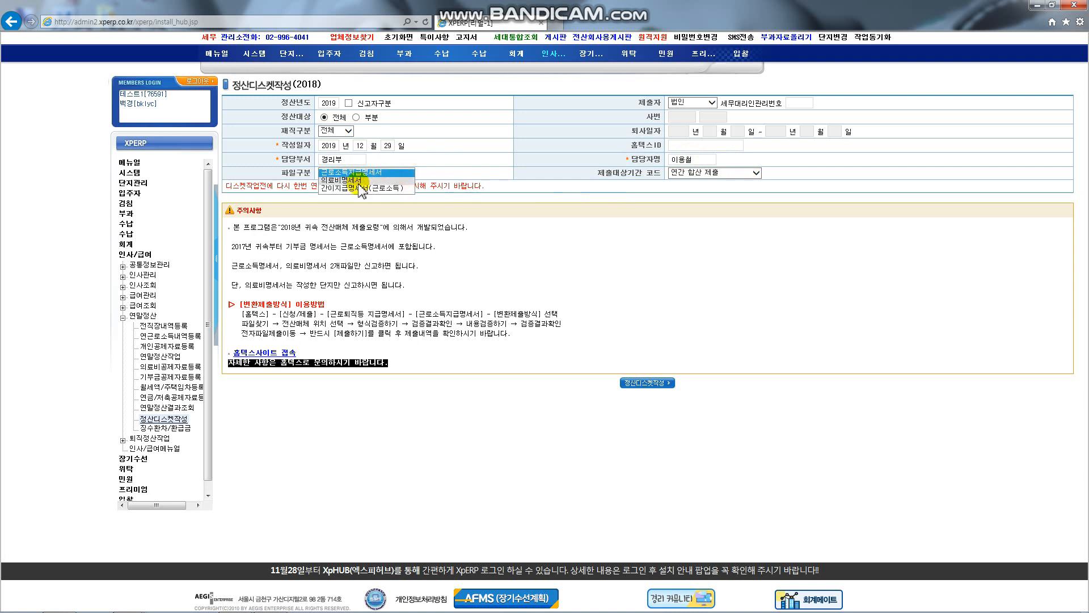
{"action": "left_click", "coordinate": [566, 185]}
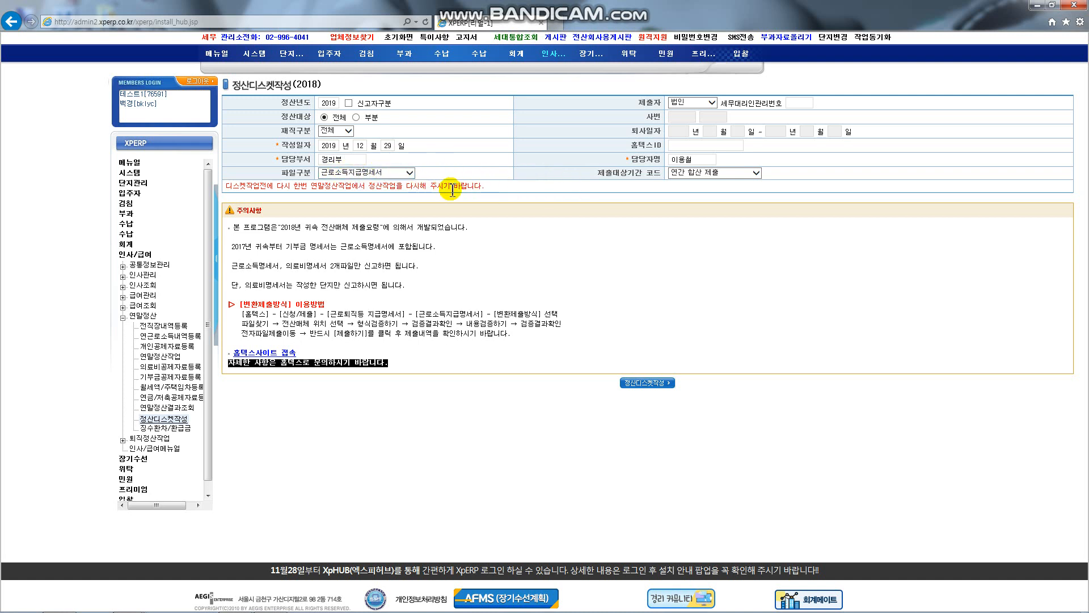
Step: Generate the 근로소득지급명세서 disk file C1208211.111 and bring up Save As for it
{"action": "left_click", "coordinate": [658, 384]}
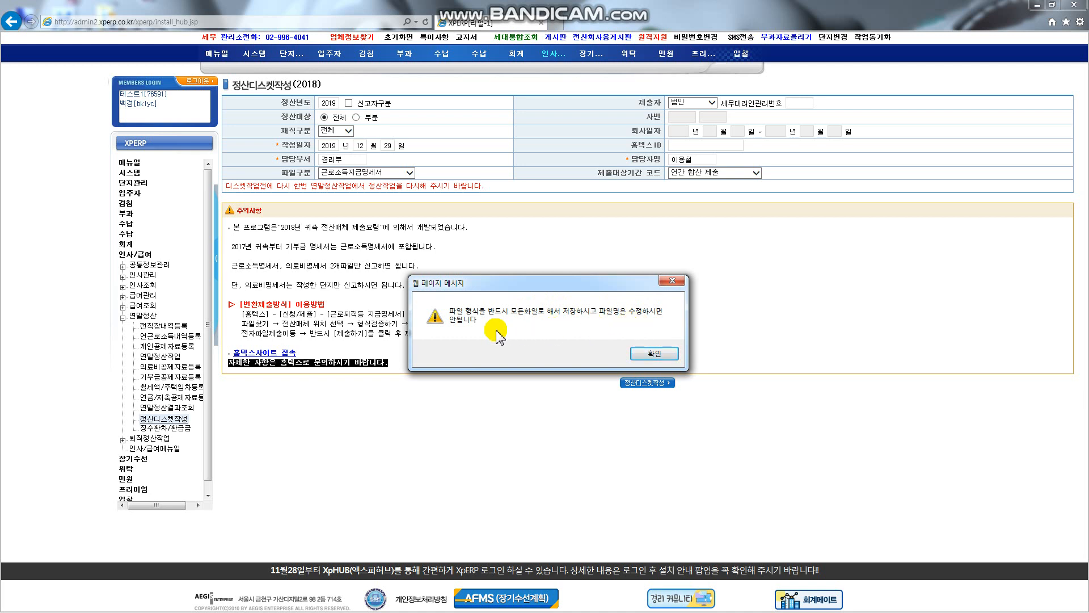
{"action": "left_click", "coordinate": [654, 353]}
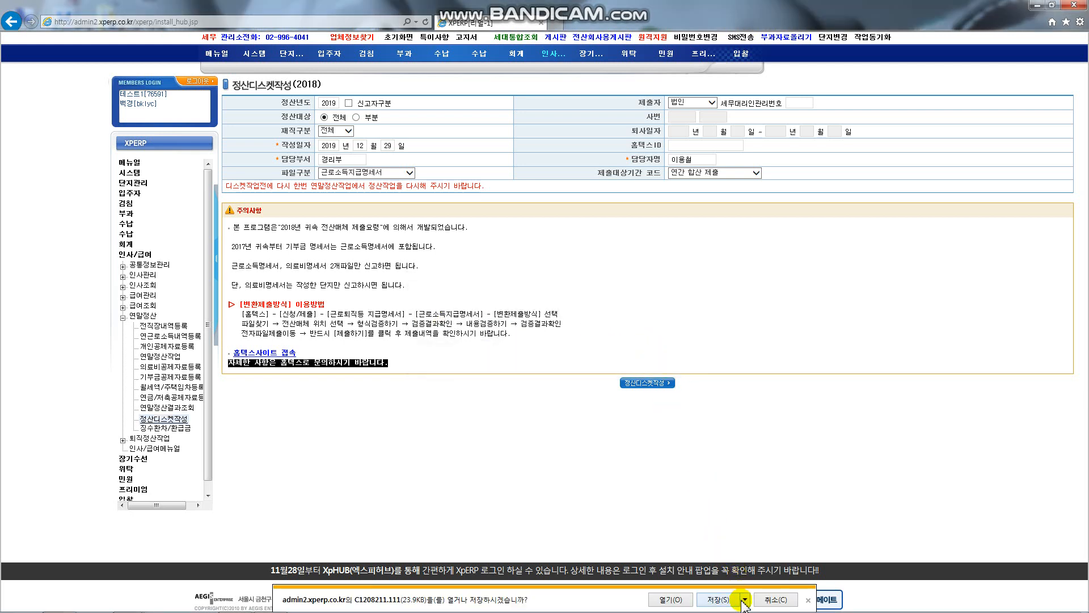
{"action": "left_click", "coordinate": [744, 603]}
{"action": "left_click", "coordinate": [789, 583]}
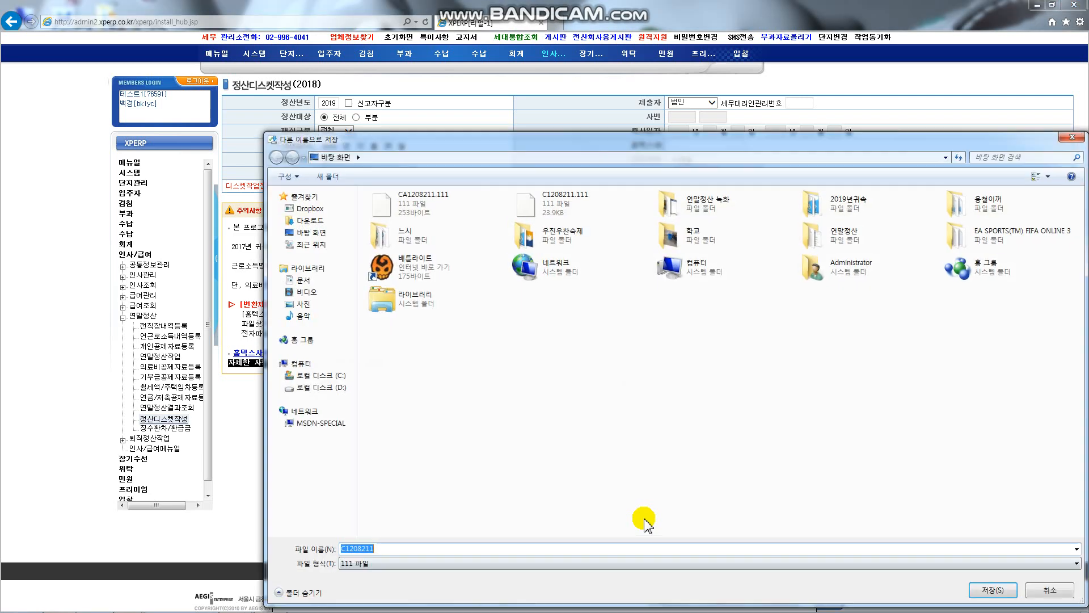
Step: Set the save type to 모든 파일, select the file name, then cancel the Save As dialog
{"action": "left_click", "coordinate": [363, 563]}
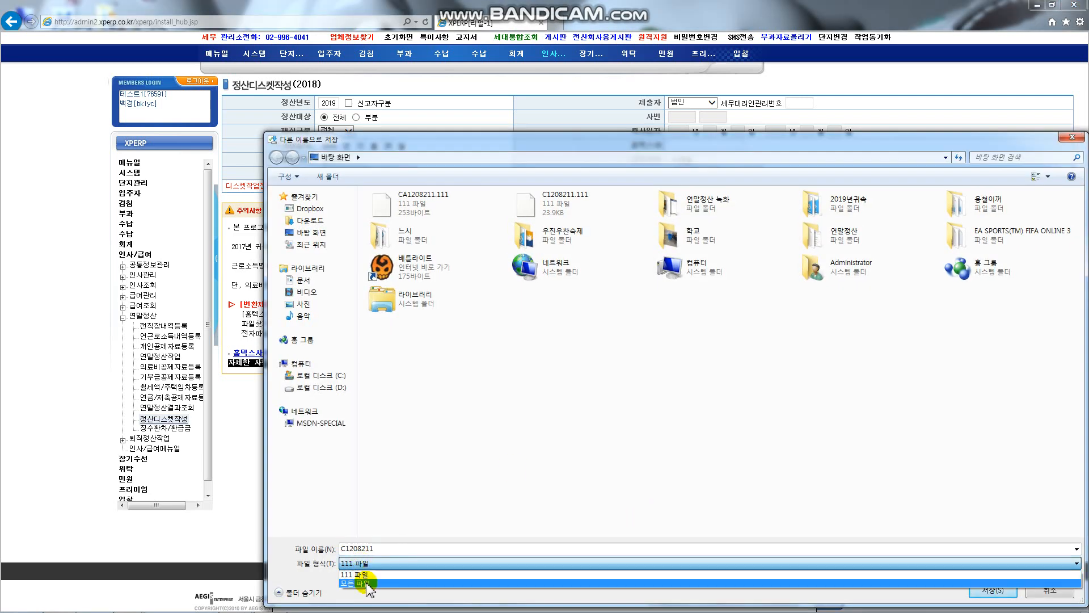
{"action": "left_click", "coordinate": [366, 583]}
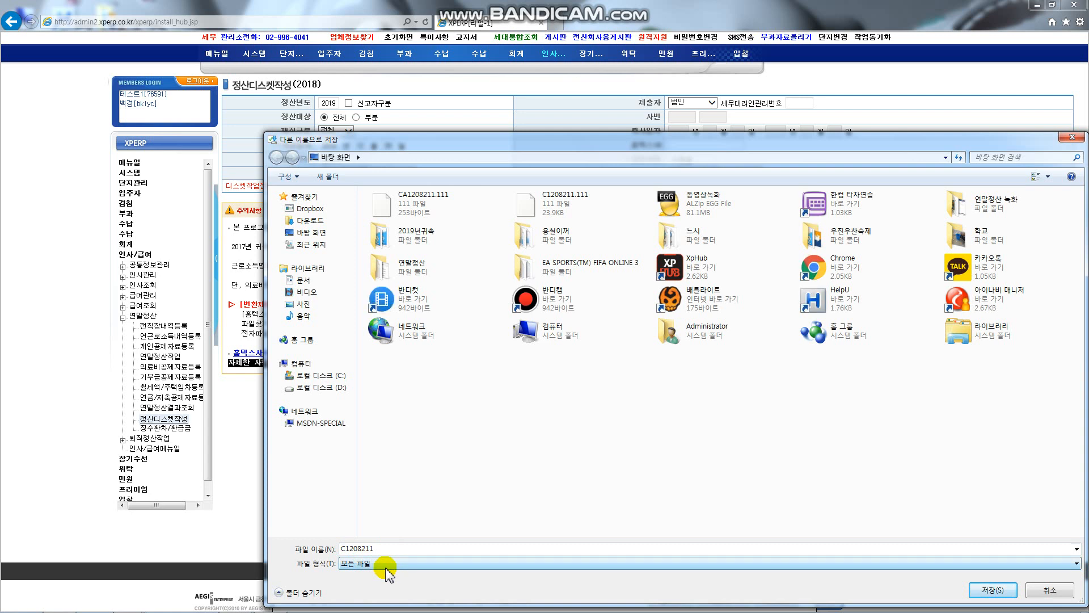
{"action": "left_click", "coordinate": [350, 550]}
{"action": "double_click", "coordinate": [398, 549]}
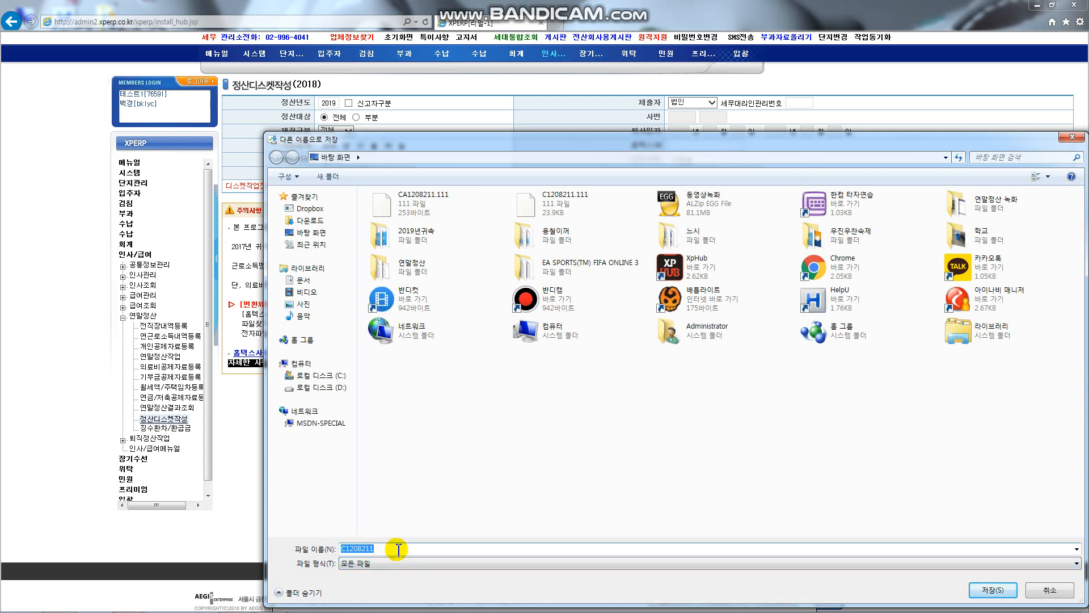
{"action": "left_click_drag", "start_coordinate": [518, 138], "coordinate": [475, 96]}
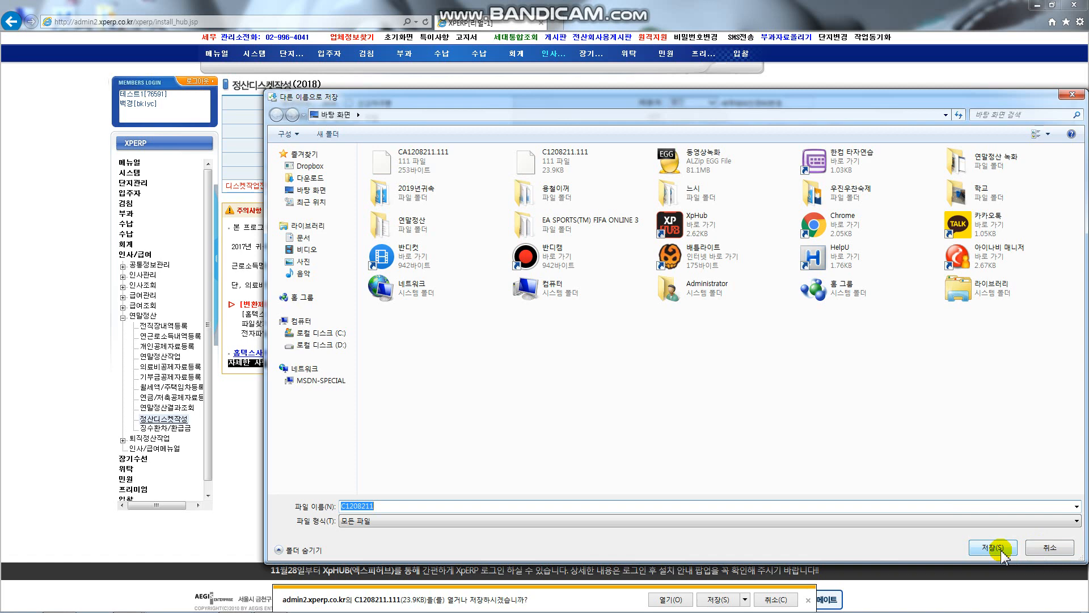
{"action": "left_click", "coordinate": [1055, 549]}
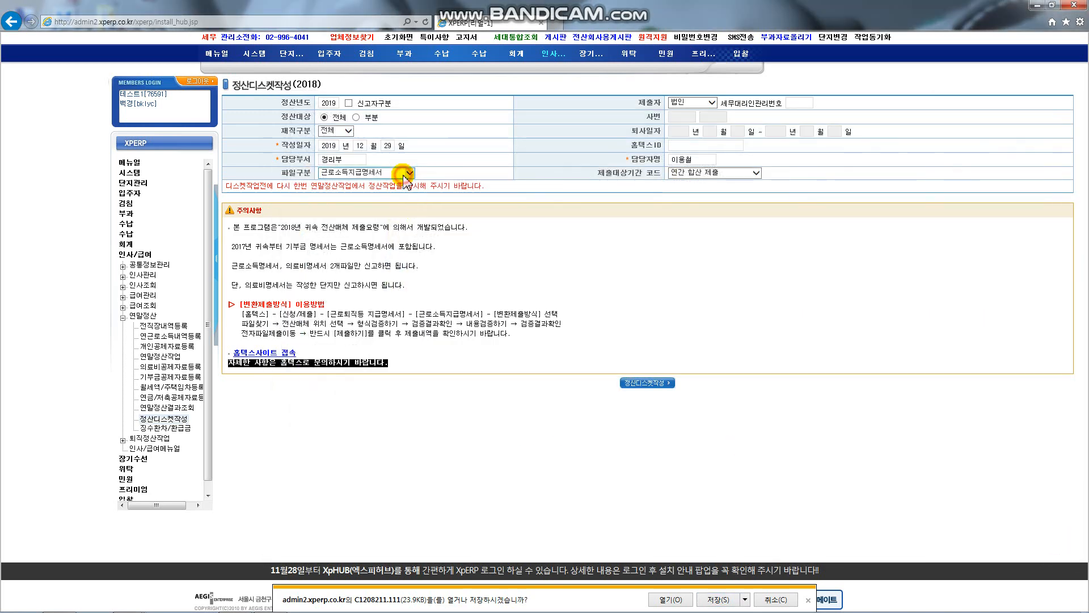
Step: Switch 파일구분 to 의료비명세서 and generate its disk file, acknowledging the format warning
{"action": "left_click", "coordinate": [404, 175]}
{"action": "left_click", "coordinate": [372, 179]}
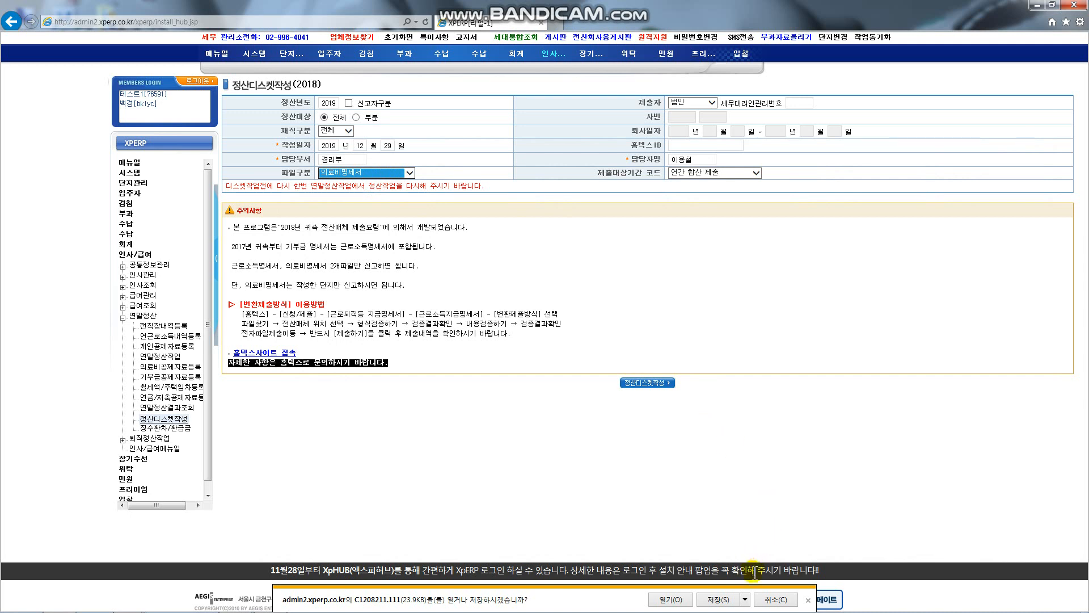
{"action": "left_click", "coordinate": [747, 599]}
{"action": "left_click", "coordinate": [635, 426]}
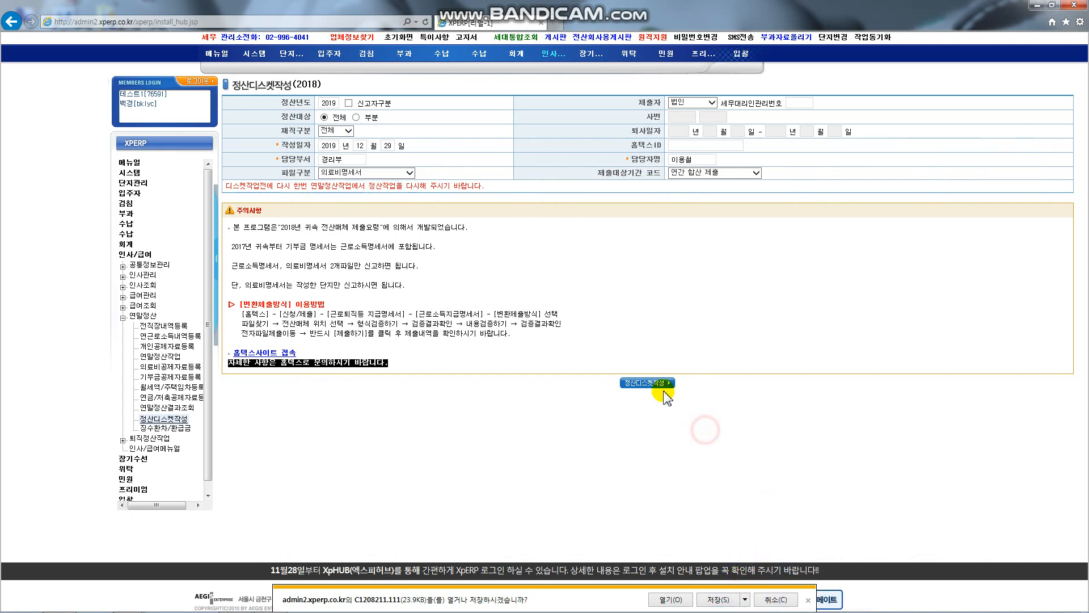
{"action": "left_click", "coordinate": [649, 383]}
{"action": "left_click", "coordinate": [662, 353]}
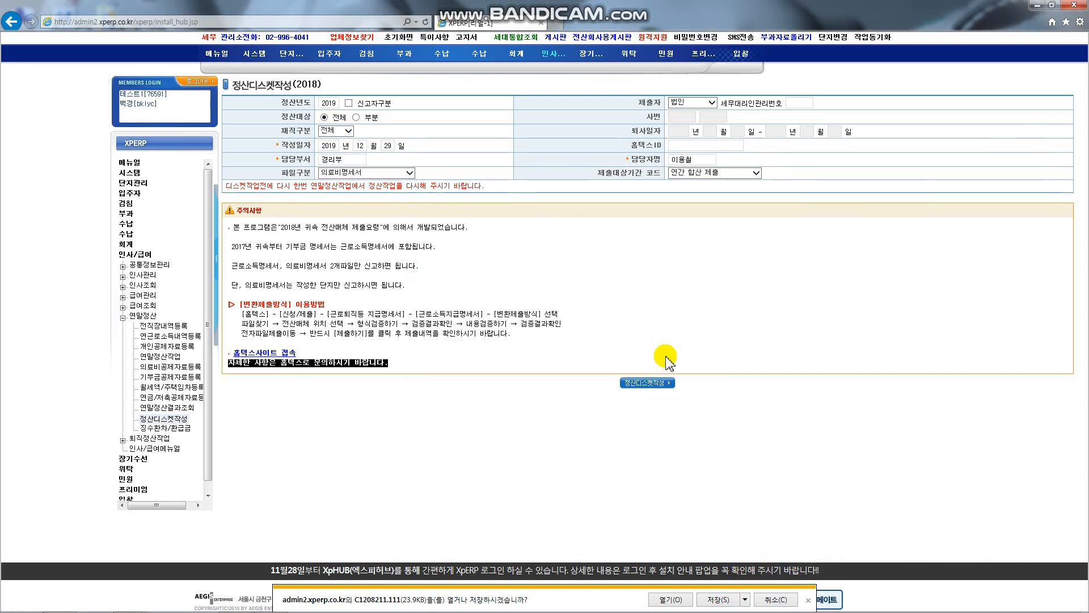
Step: Cancel saving the download, dismiss the download prompt, and clear a stray text selection
{"action": "left_click", "coordinate": [745, 599]}
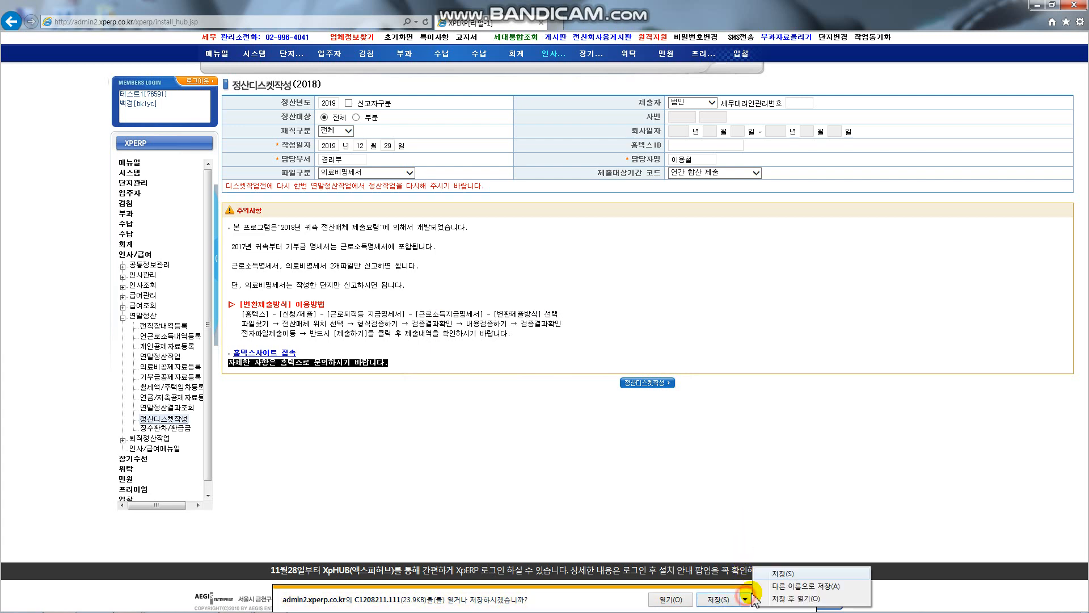
{"action": "left_click", "coordinate": [555, 450]}
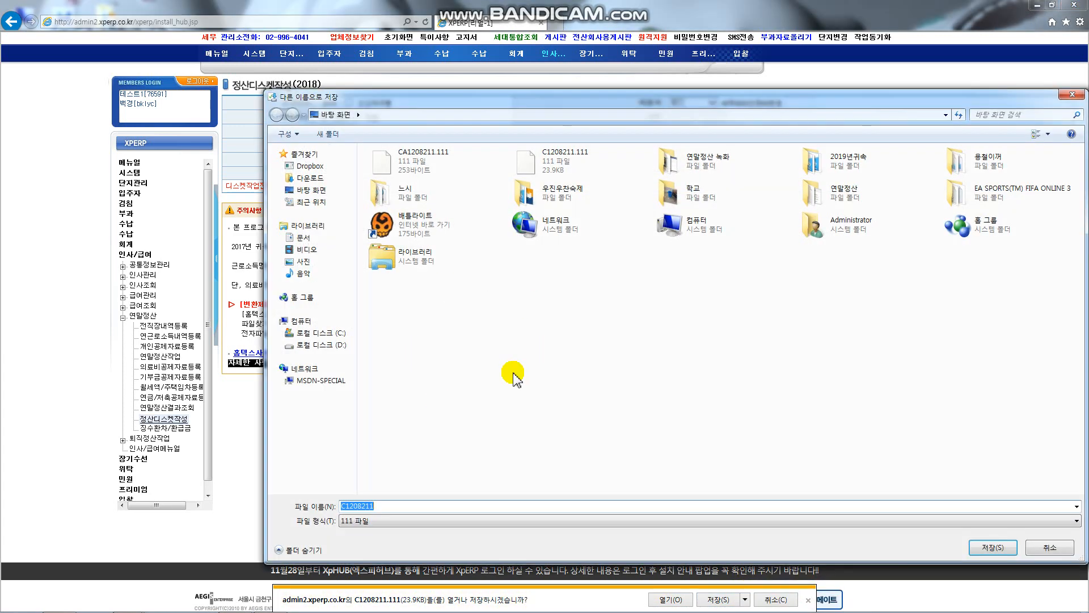
{"action": "left_click", "coordinate": [1050, 547]}
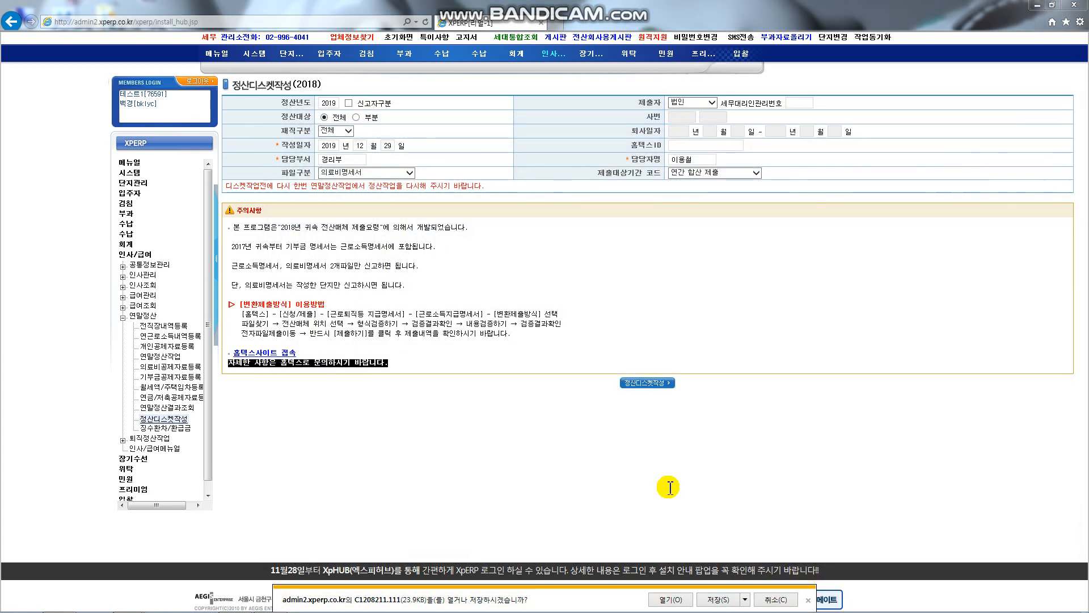
{"action": "left_click", "coordinate": [809, 600]}
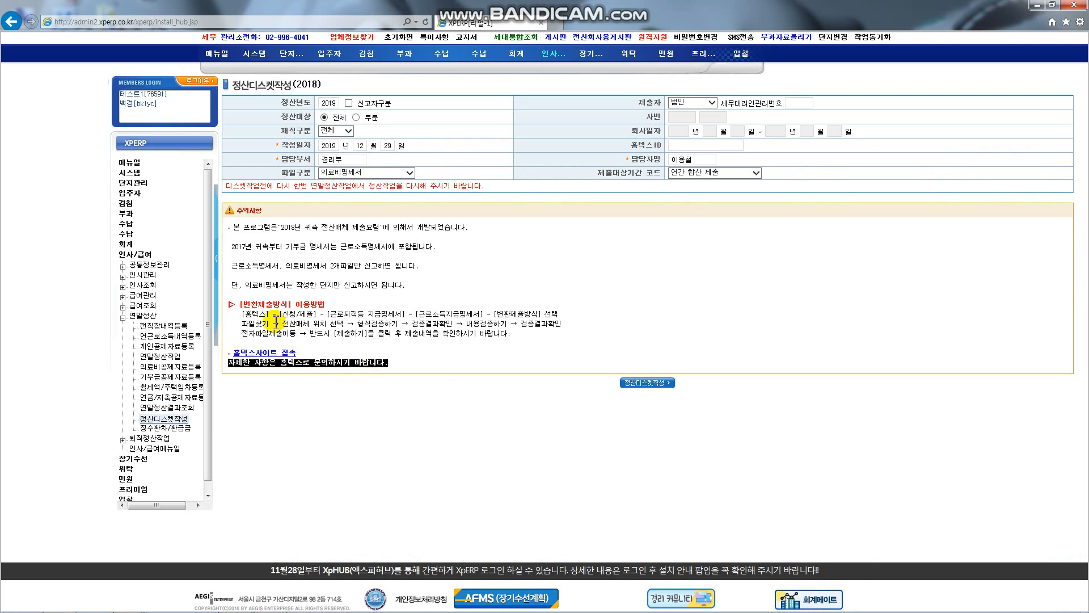
{"action": "left_click_drag", "start_coordinate": [273, 317], "coordinate": [482, 319]}
{"action": "left_click", "coordinate": [674, 307]}
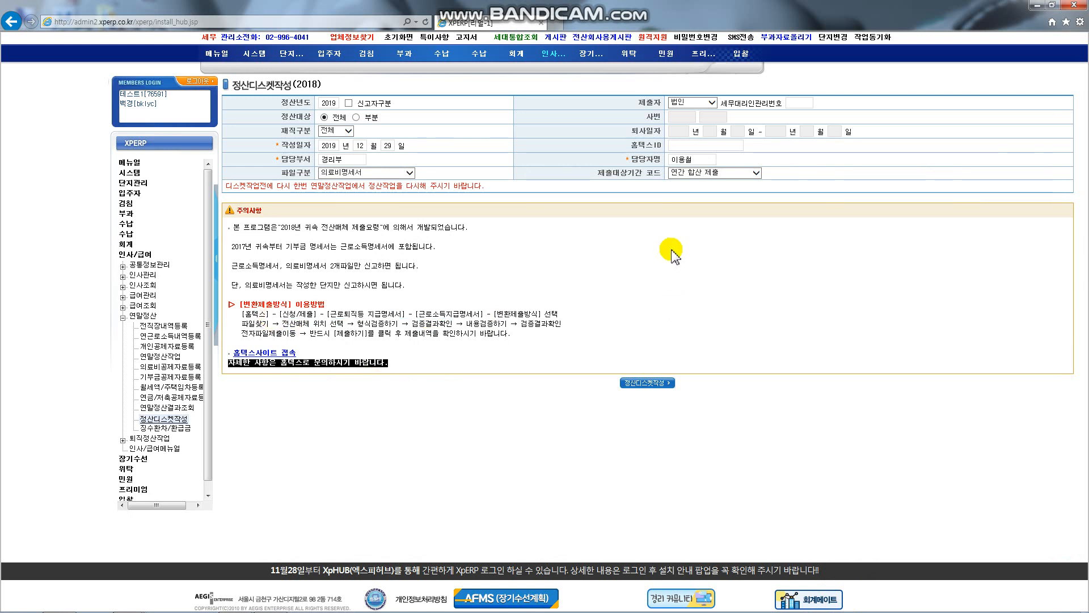